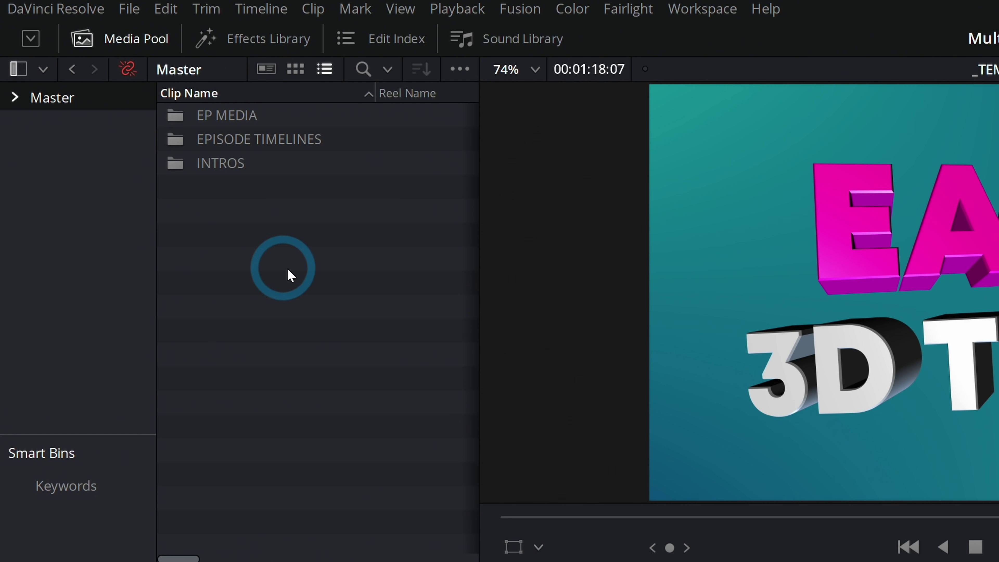
- Create a new Fusion composition clip named 3D_Title_2 in the Master bin and open it for compositing
right_click(125, 126)
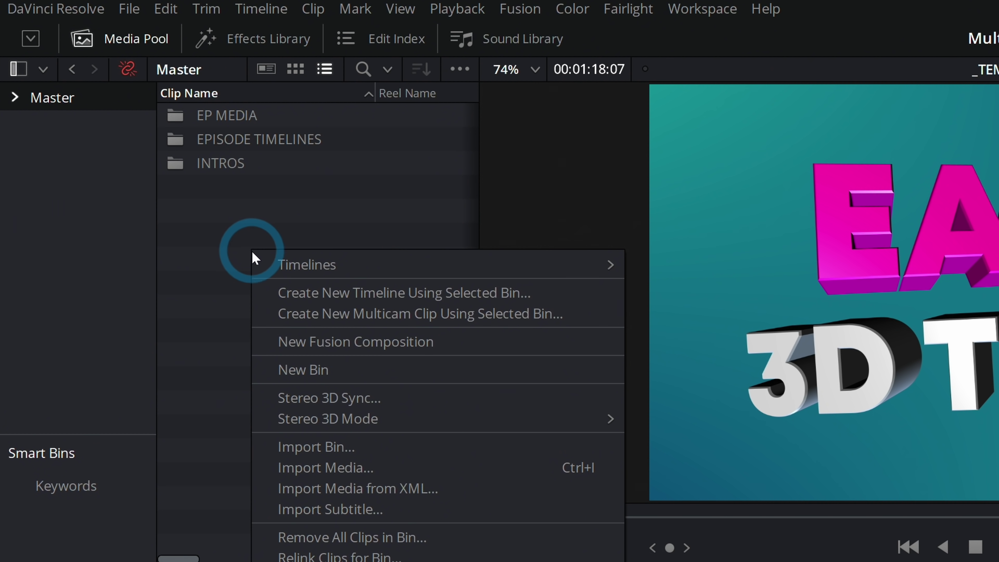
left_click(334, 337)
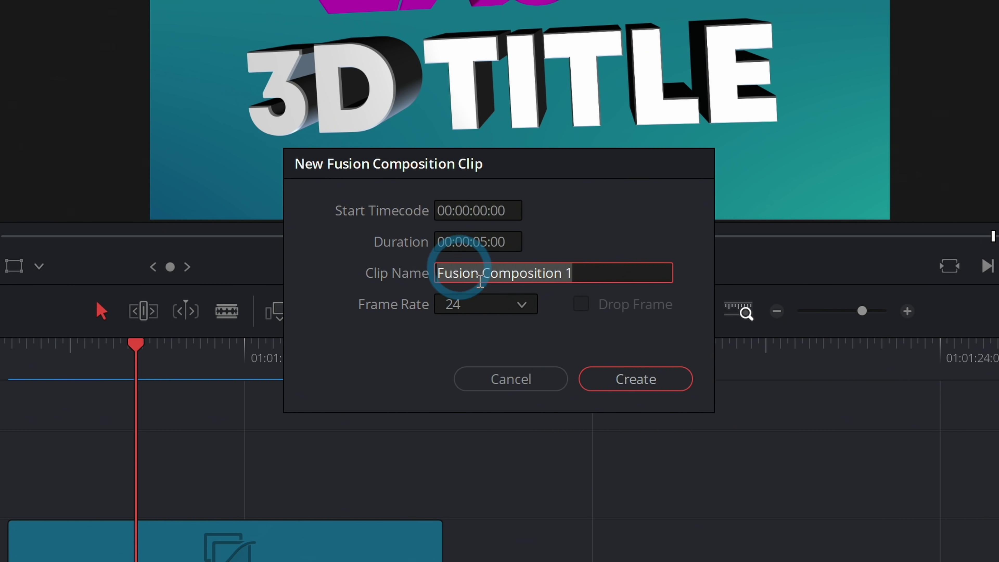
type("3")
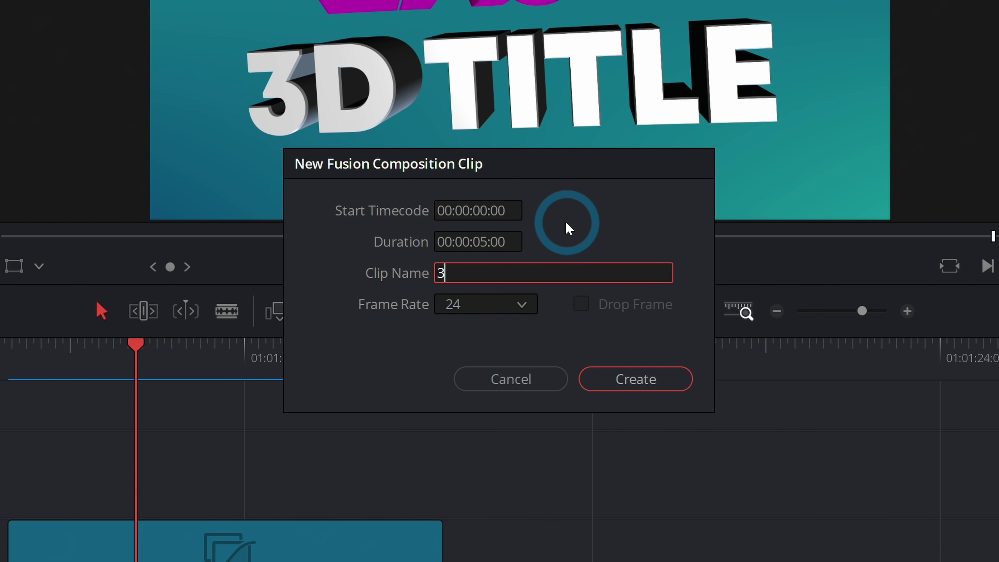
type("D_Title_2")
key("Return")
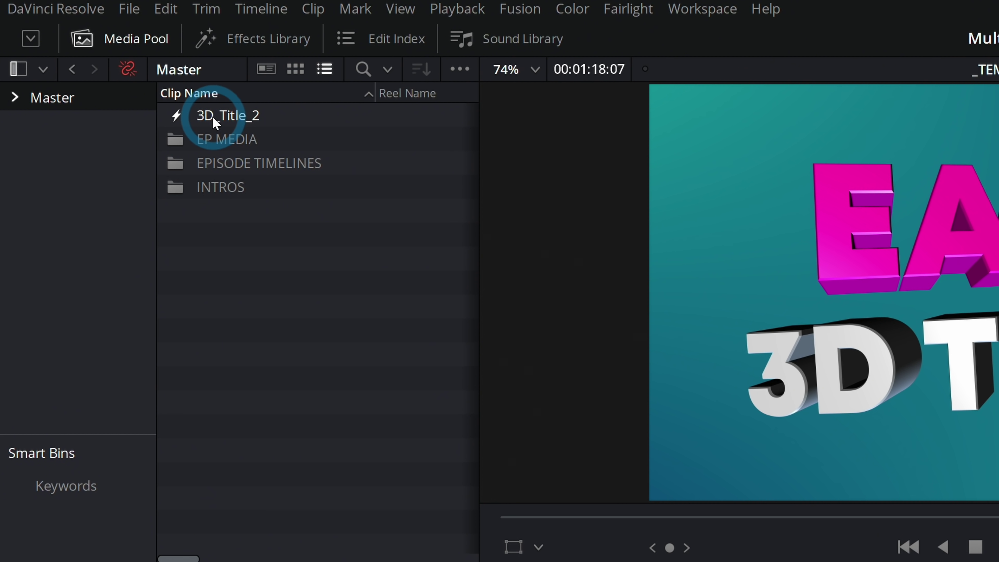
double_click(213, 117)
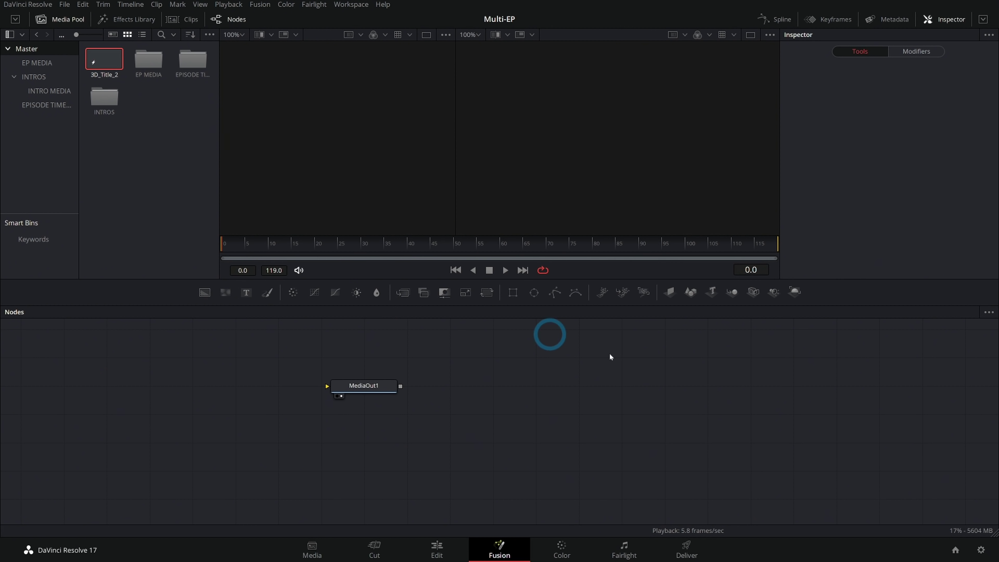
- Move MediaOut1 aside, add a Background node before it, and connect the background's output to MediaOut1
left_click_drag(481, 362, 764, 394)
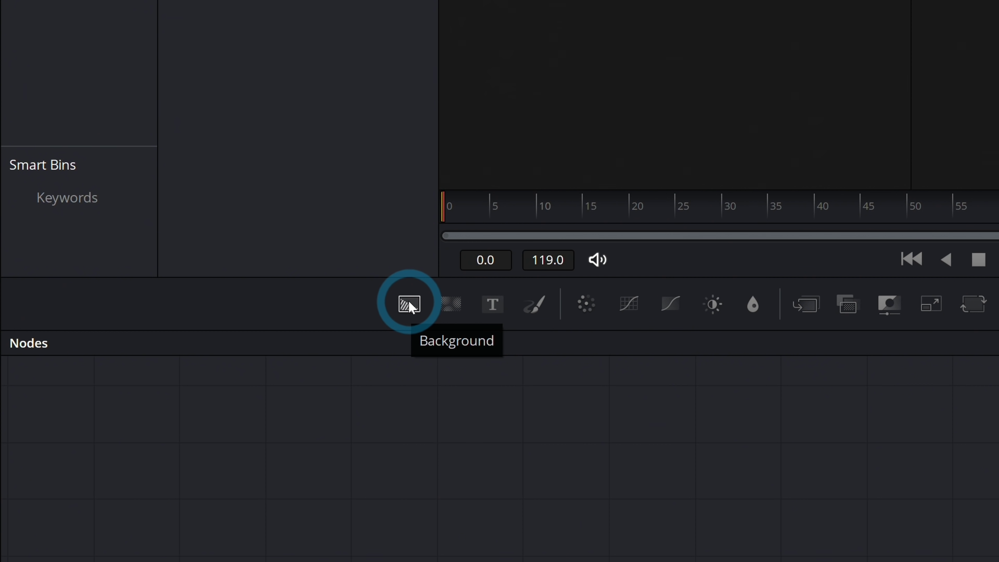
left_click_drag(409, 305, 638, 510)
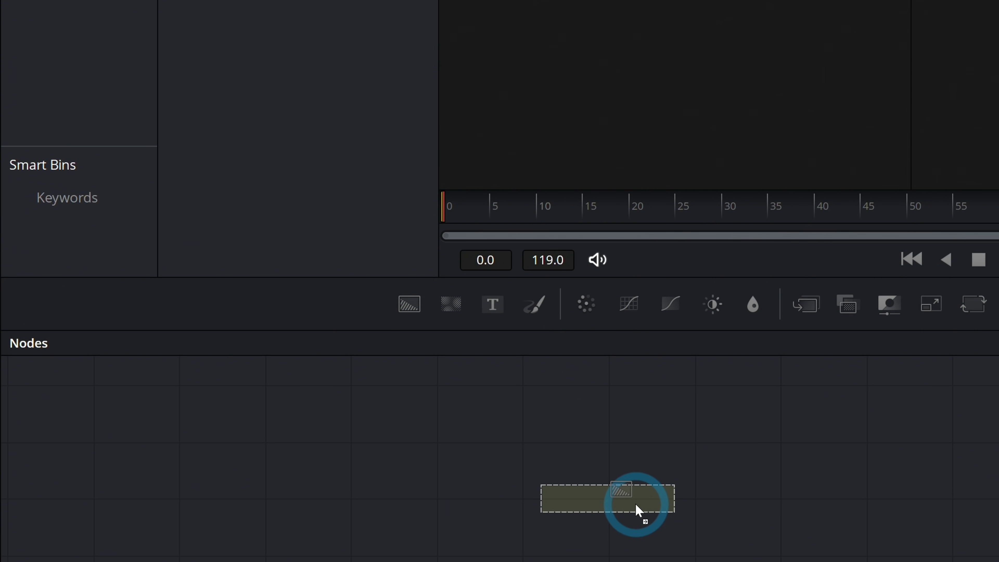
left_click_drag(268, 275, 769, 271)
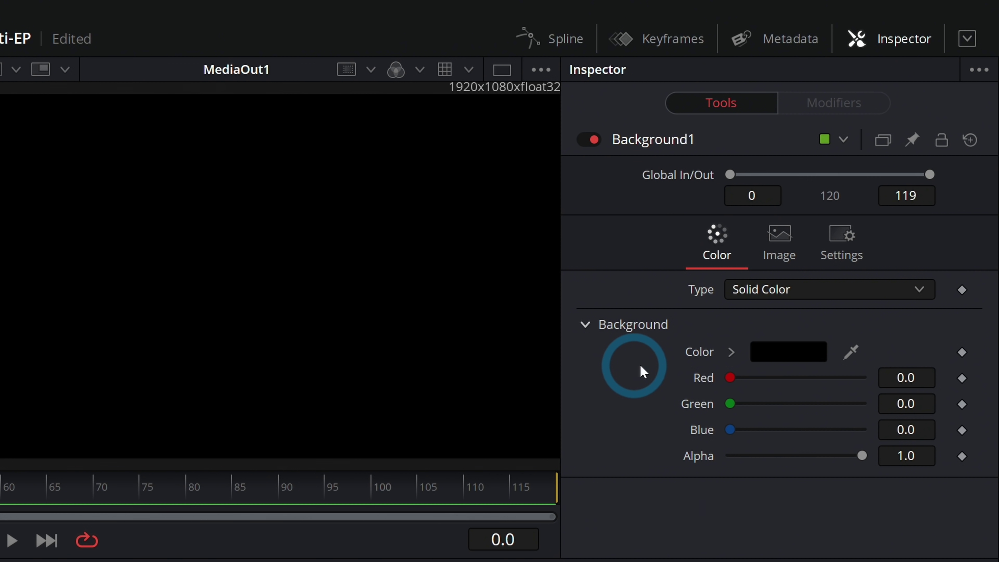
- Set the Background1 node's color type to Four Corner
left_click(784, 296)
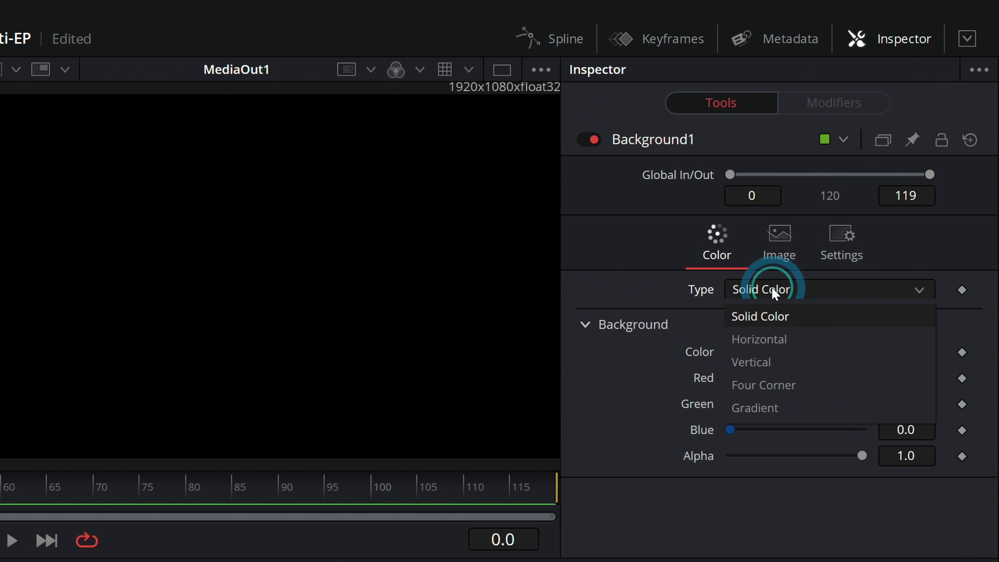
left_click(783, 389)
scroll(545, 303, "down", 1)
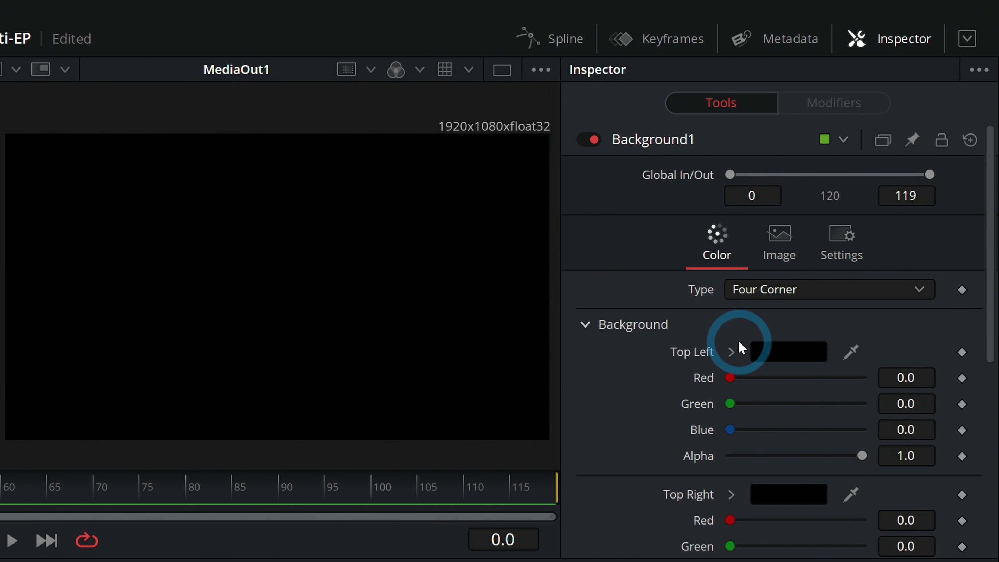
- Color the background's top-left corner turquoise, about red 0.05, green 0.74, blue 0.80, and sample that area of the image for the bottom-right corner
left_click(775, 355)
left_click_drag(194, 346, 774, 252)
left_click(675, 296)
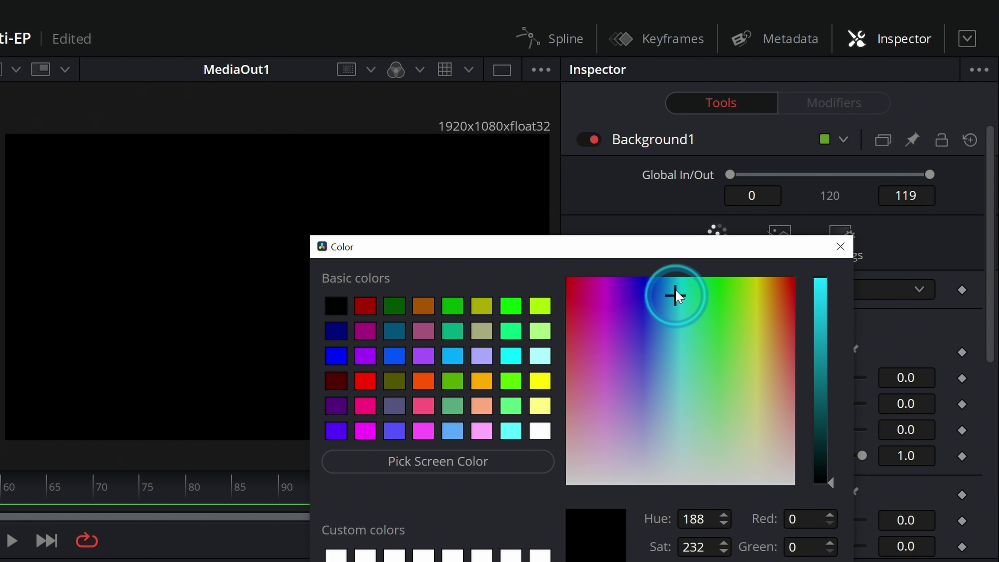
left_click_drag(675, 295, 677, 292)
left_click_drag(831, 338, 824, 322)
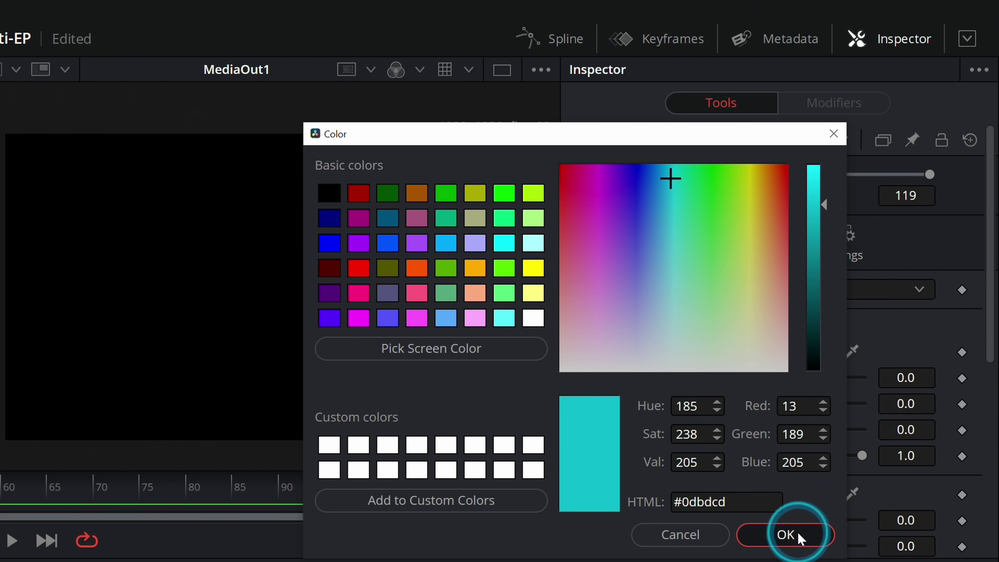
left_click(796, 532)
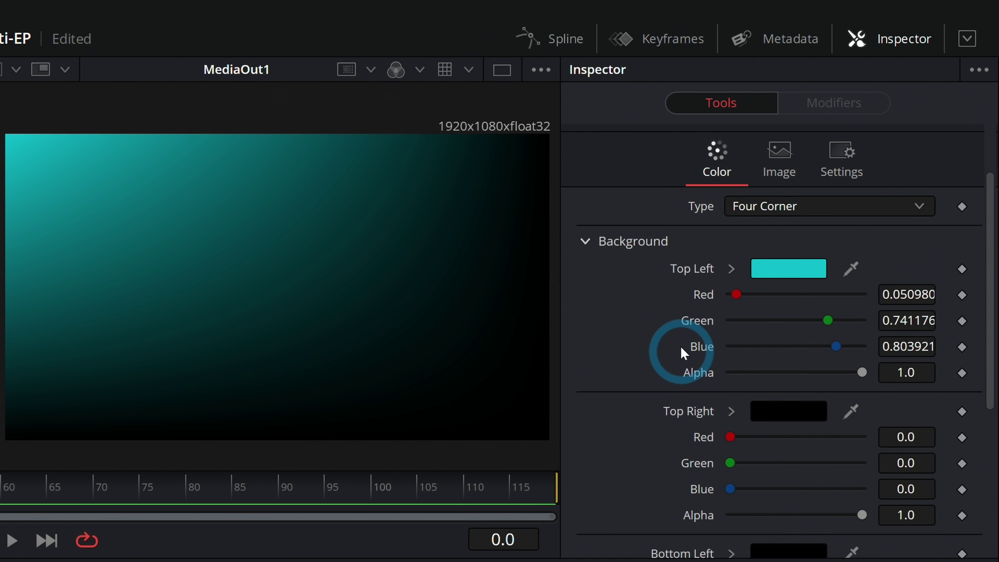
scroll(688, 357, "down", 6)
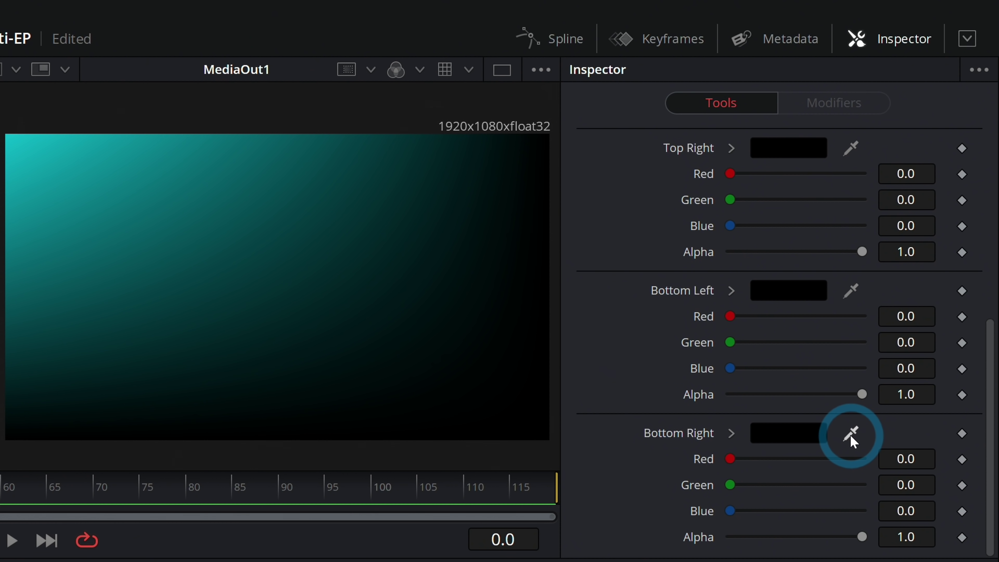
left_click_drag(850, 437, 98, 163)
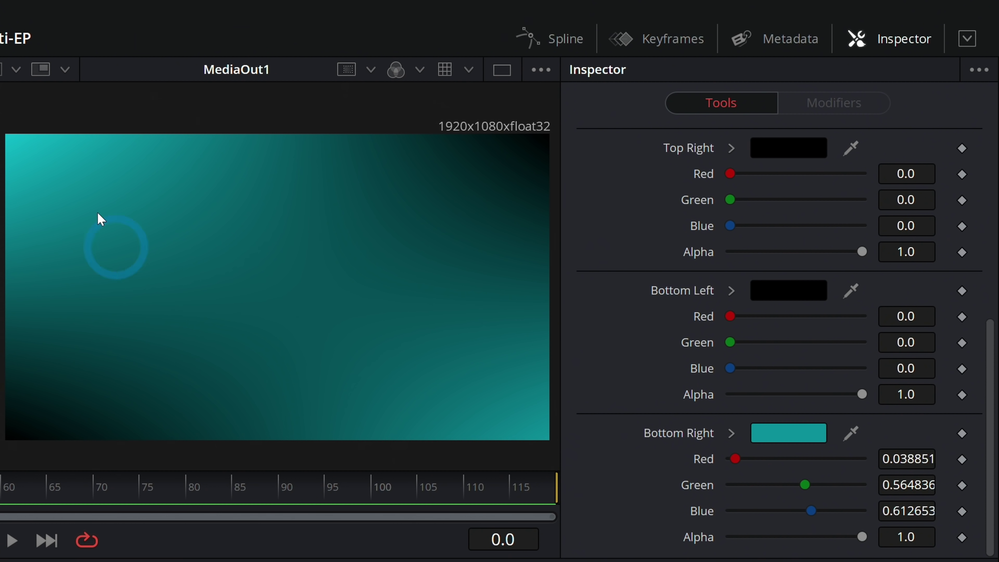
- Color the background's top-right corner dark blue, about red 0.12, green 0.30, blue 0.41, and sample the same blue for the bottom-left corner
scroll(653, 345, "up", 3)
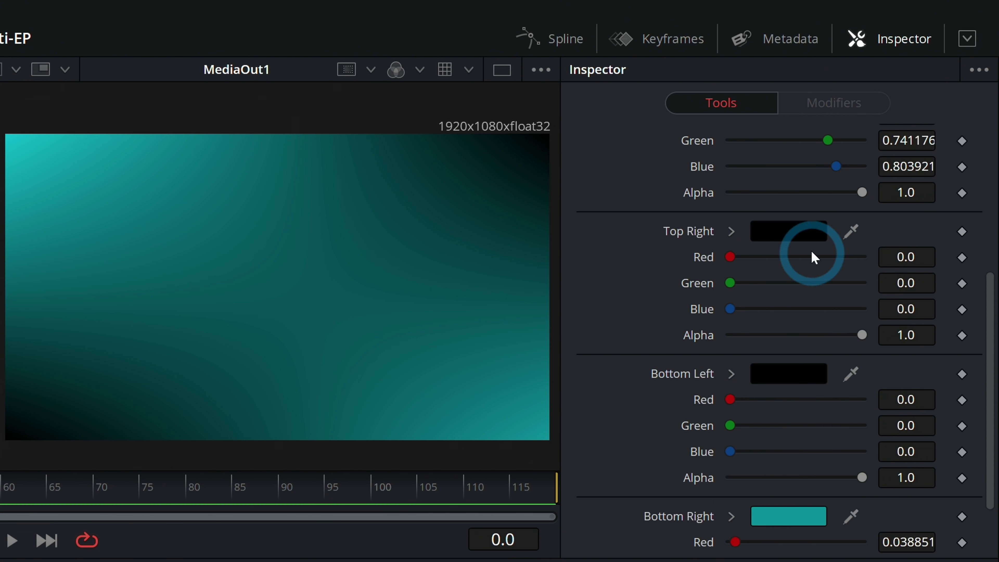
left_click(797, 236)
left_click_drag(157, 398, 77, 385)
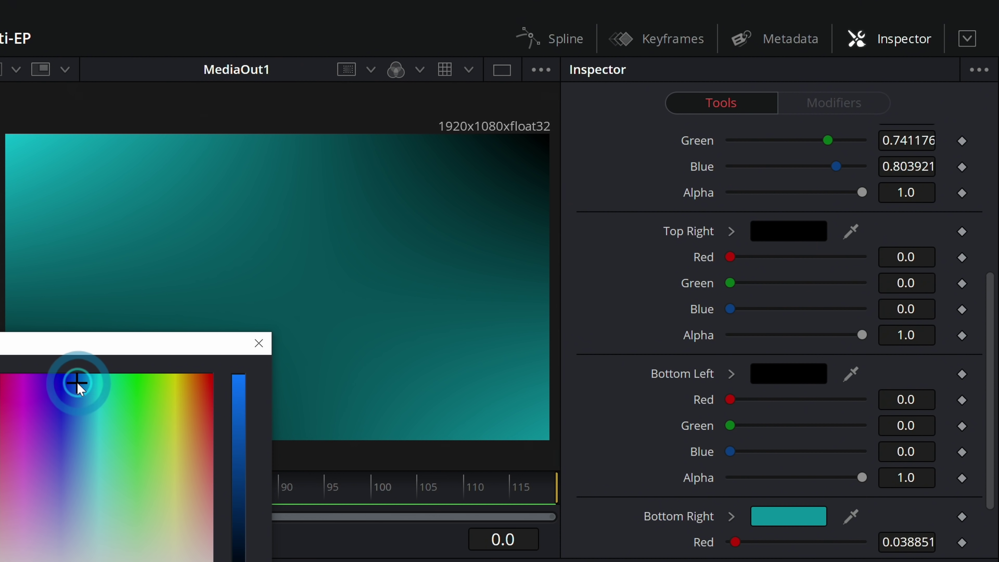
left_click_drag(119, 348, 576, 198)
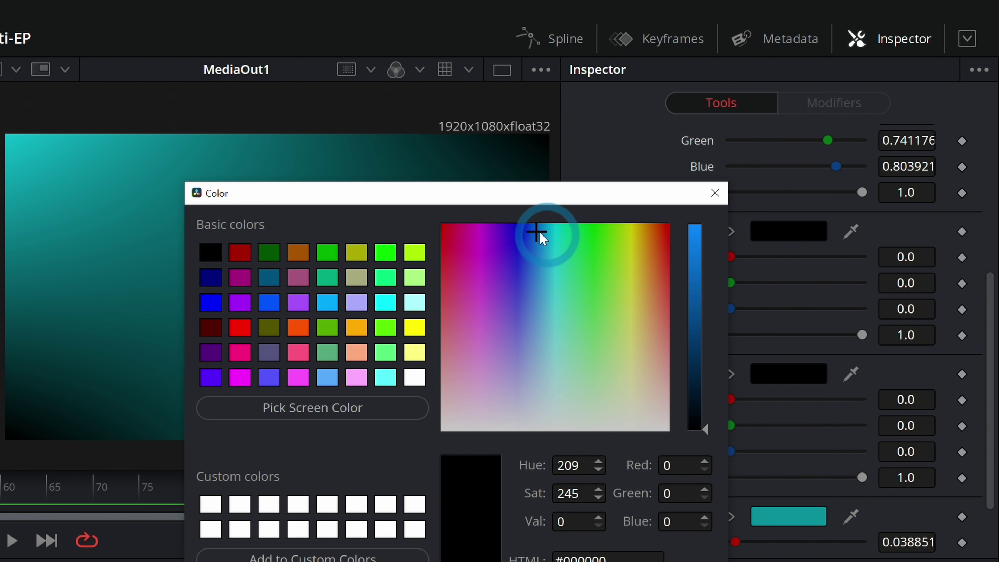
left_click_drag(539, 232, 543, 236)
left_click_drag(696, 263, 697, 331)
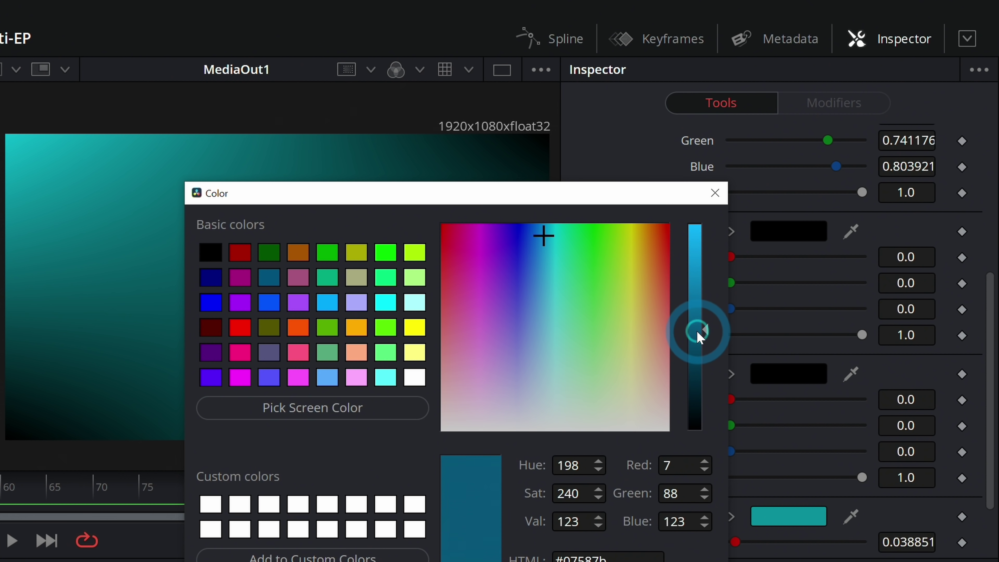
left_click_drag(540, 230, 545, 276)
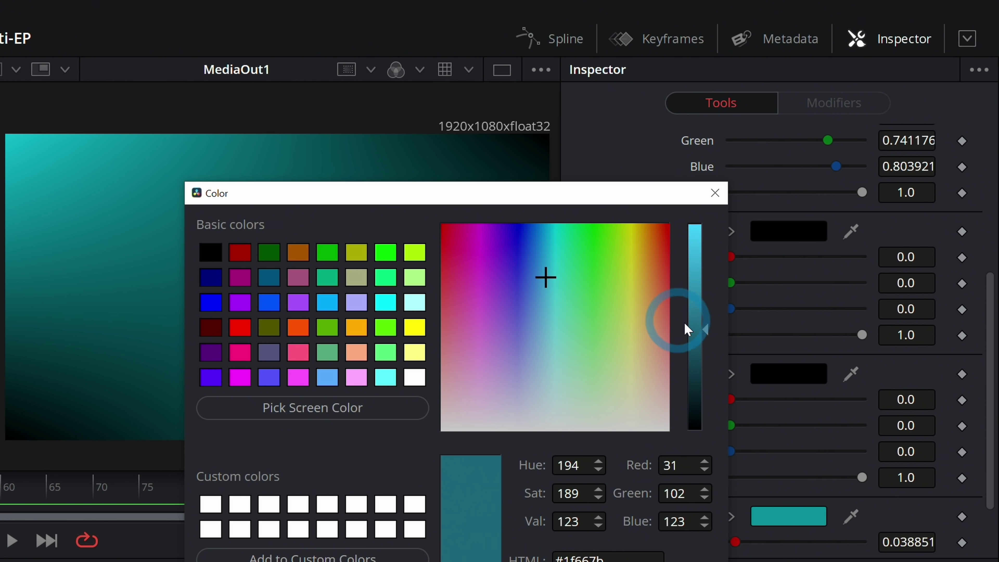
left_click_drag(684, 321, 706, 345)
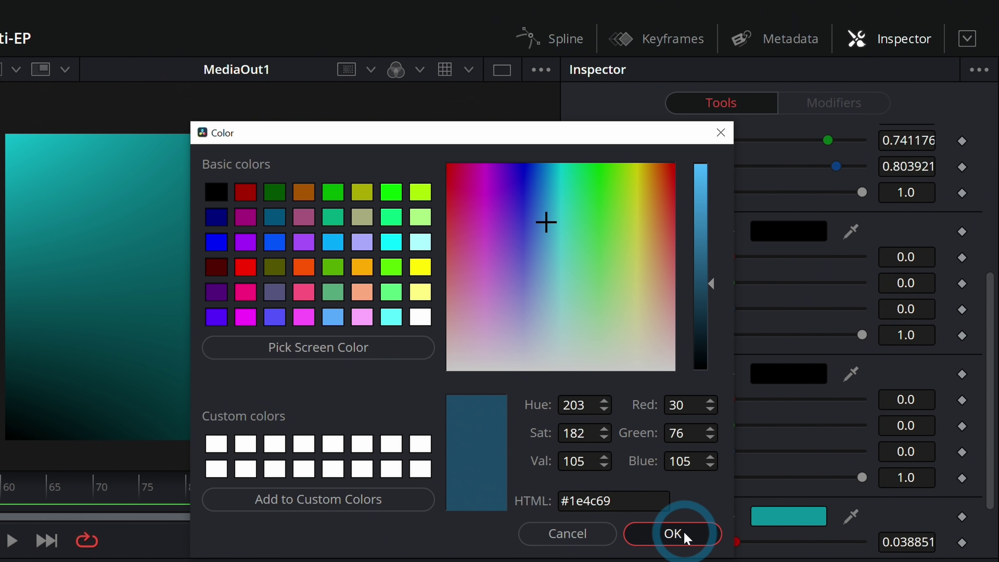
left_click(684, 531)
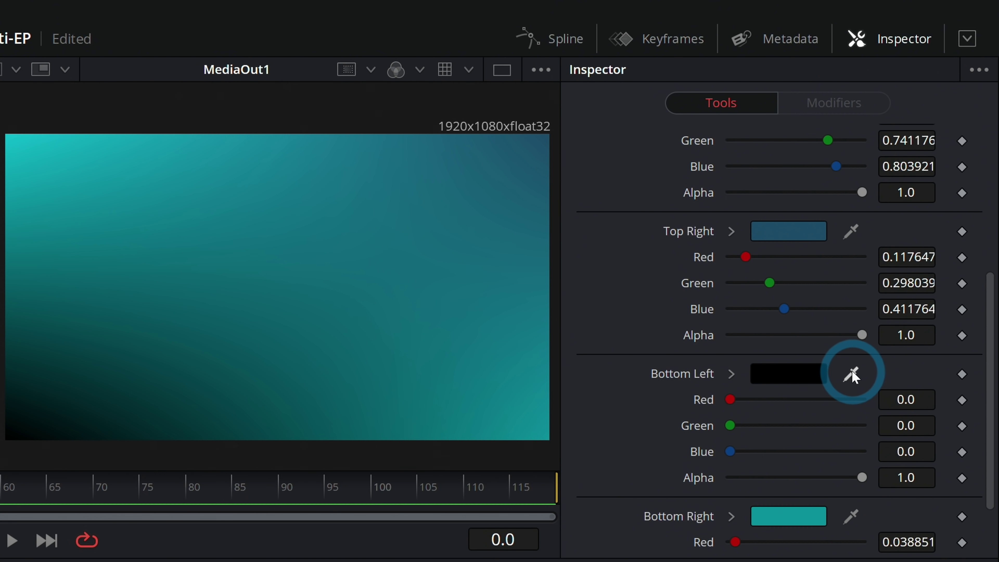
left_click_drag(851, 373, 806, 233)
left_click(452, 238)
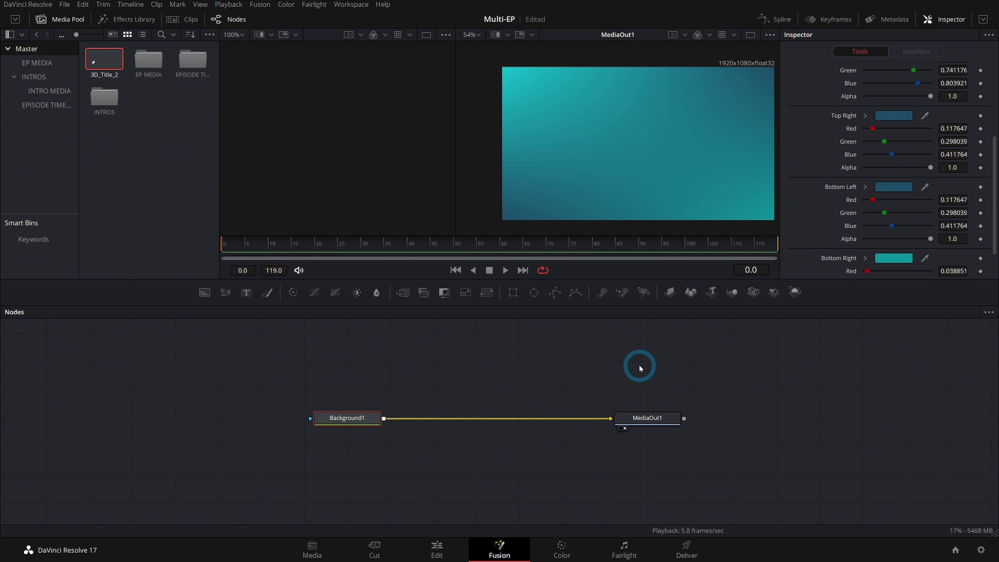
- Add a Text 3D node and a Renderer 3D node, and connect the text's output to the renderer's input
scroll(636, 366, "up", 1)
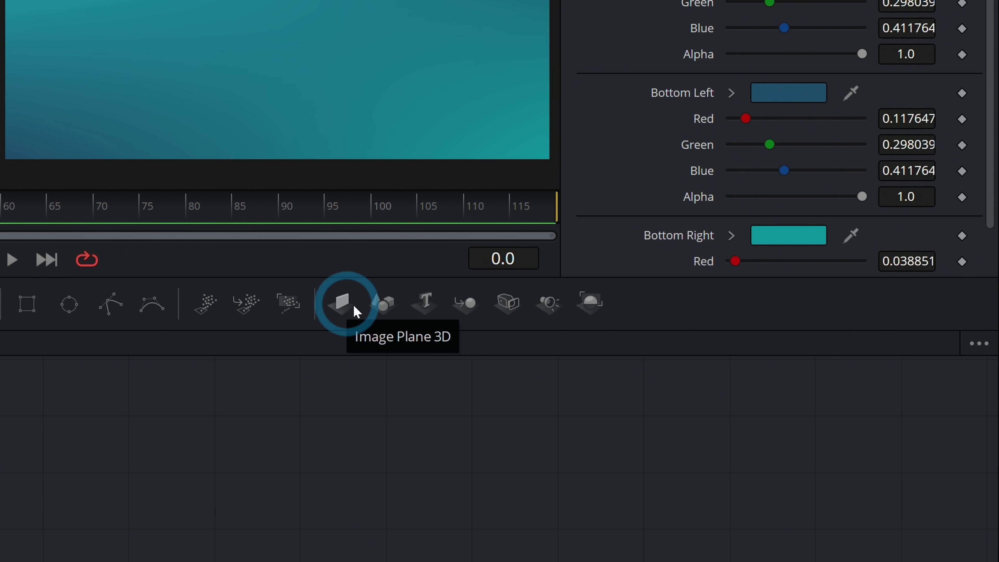
left_click_drag(425, 314, 300, 399)
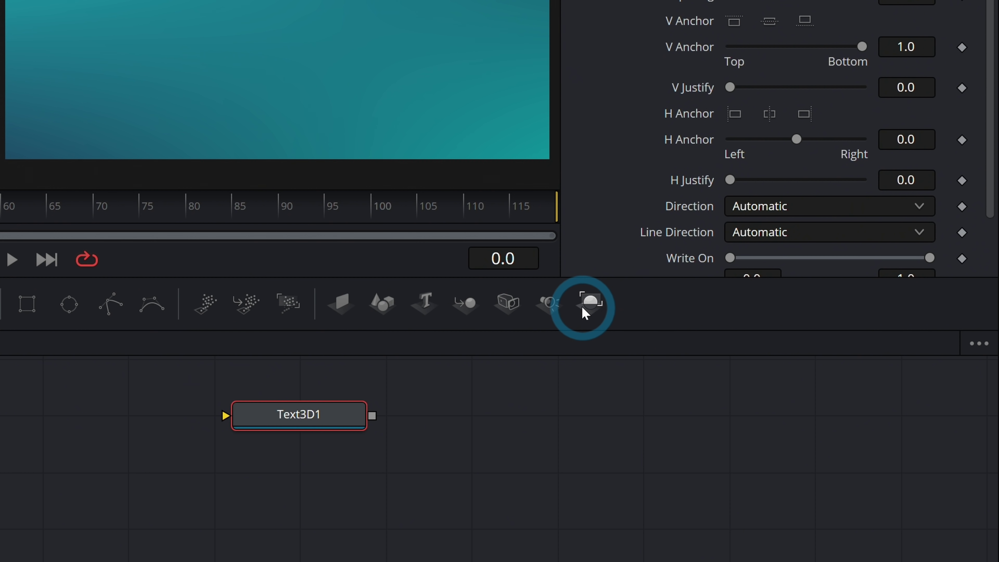
left_click_drag(586, 312, 554, 414)
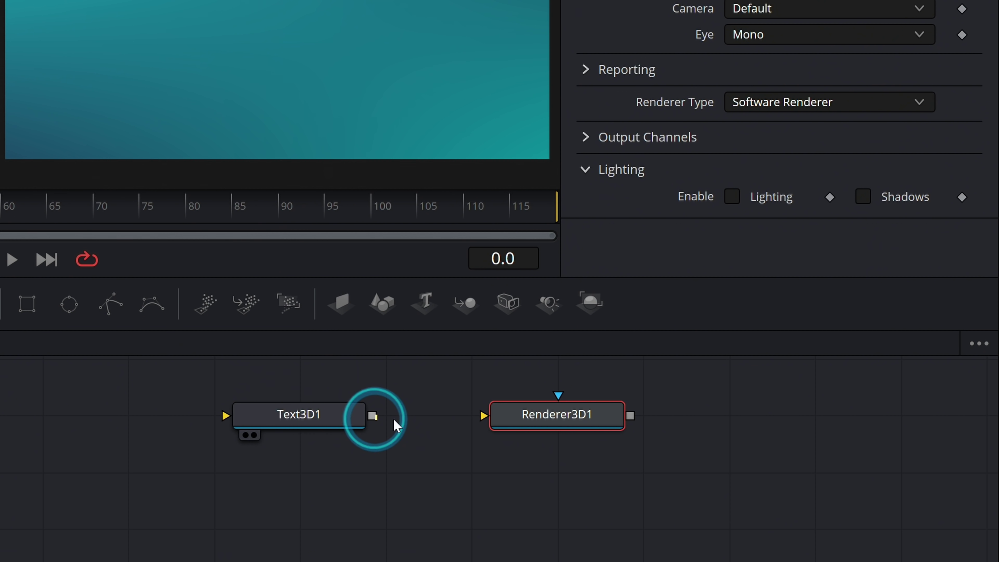
left_click_drag(394, 425, 511, 417)
left_click(346, 428)
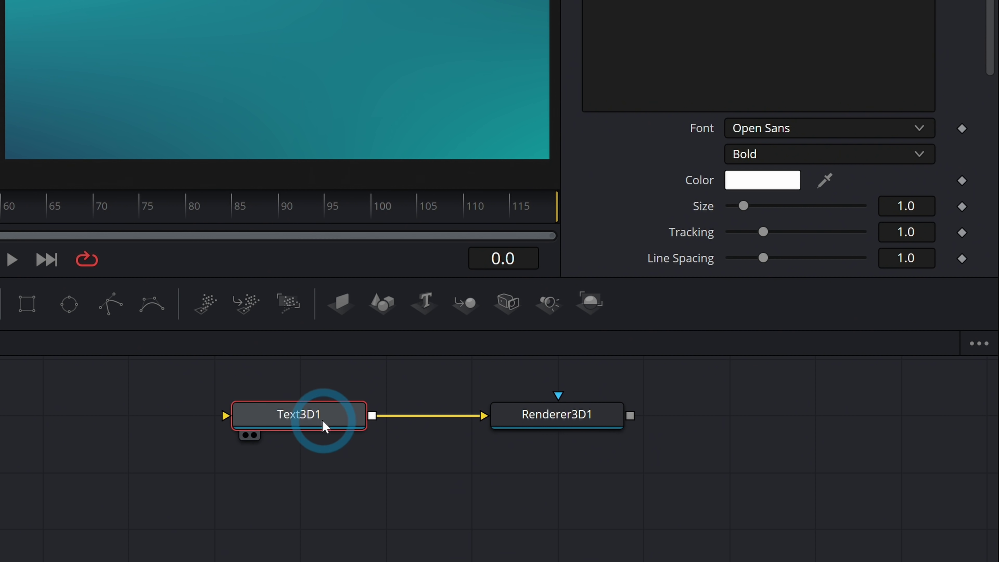
left_click(507, 411)
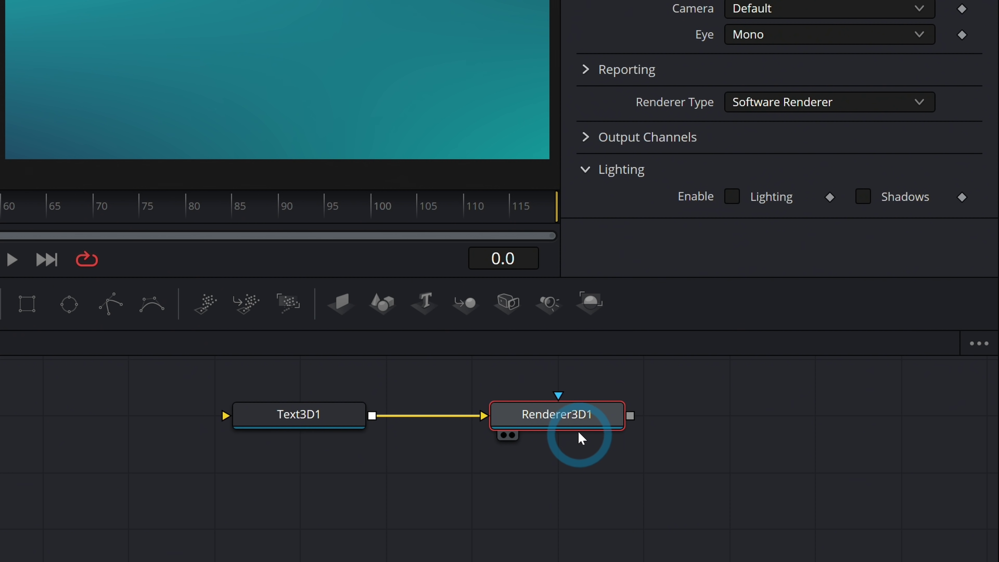
left_click(305, 415)
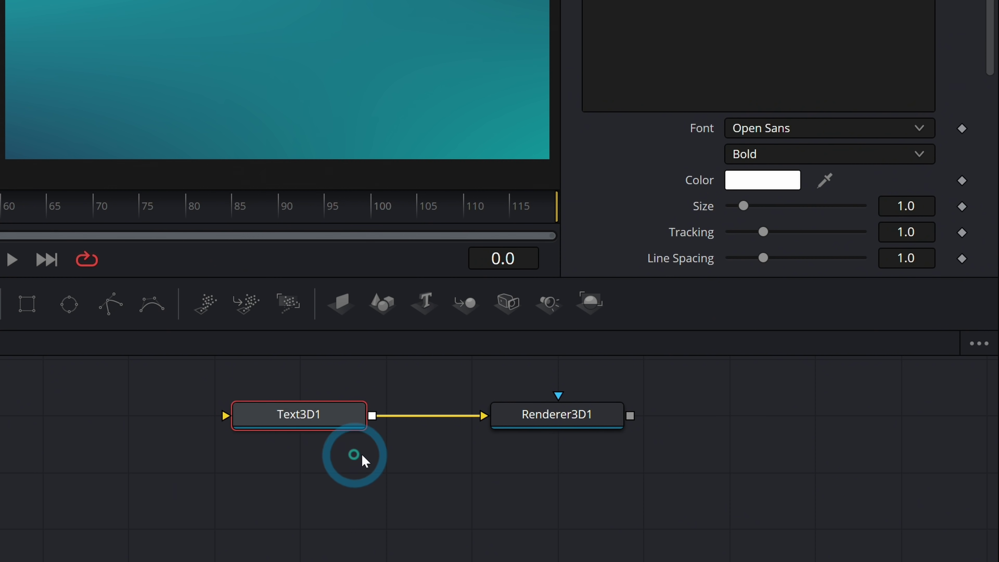
left_click(534, 415)
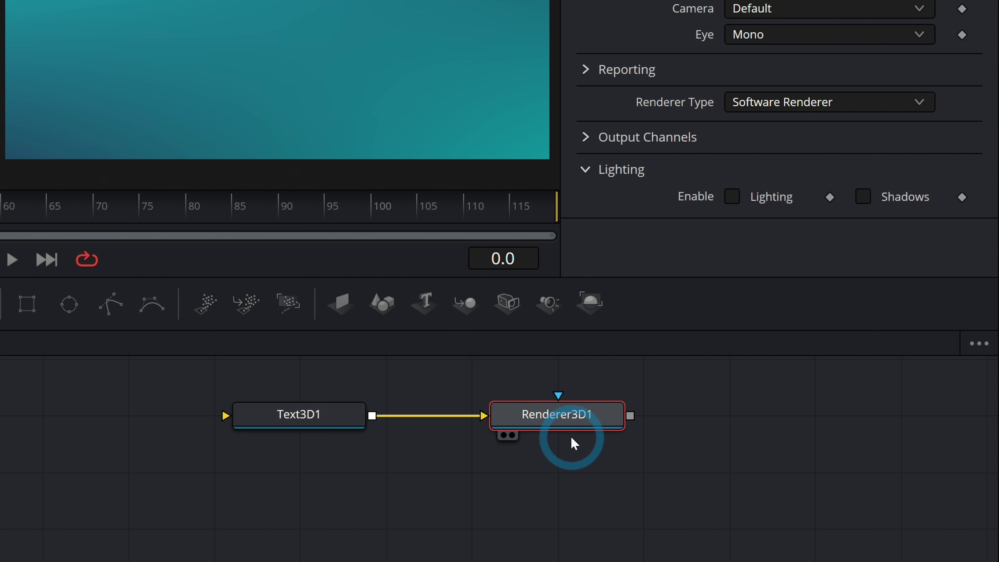
- Move the Text3D1 and Renderer3D1 nodes above the Background1 chain and merge the renderer's output over the background
key("ctrl+a")
left_click_drag(568, 417, 0, 479)
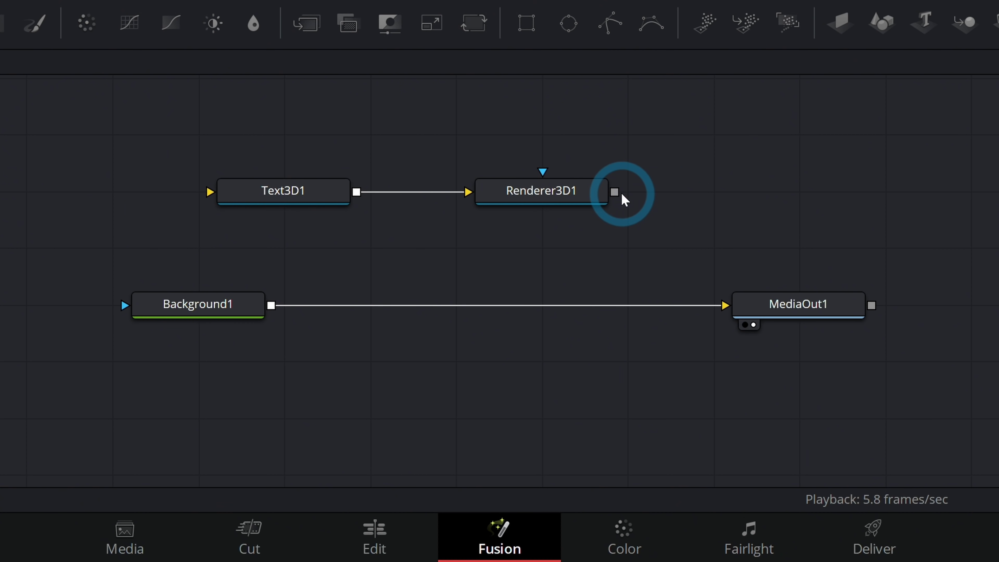
left_click_drag(622, 193, 271, 310)
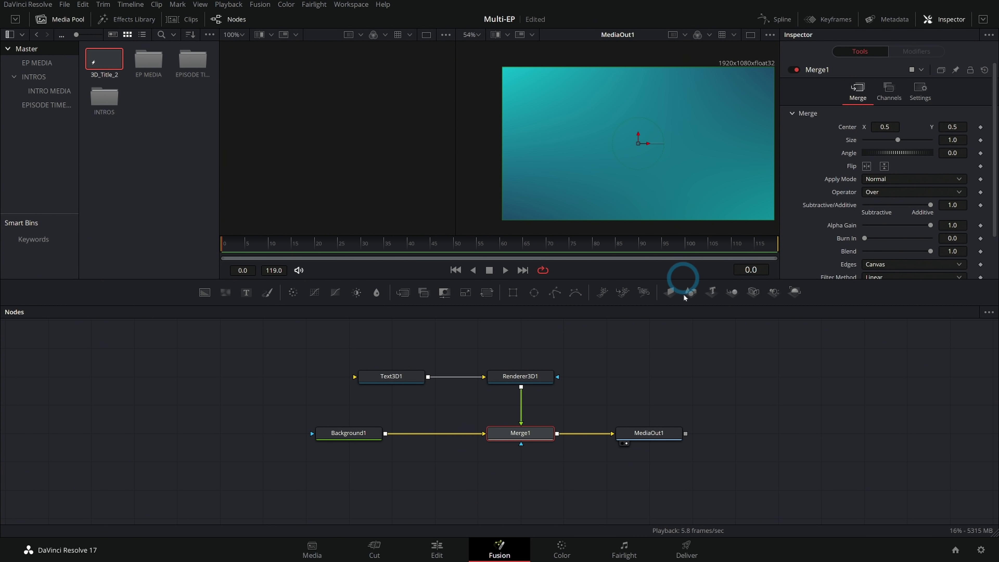
- Enter DOGS as the text of Text3D1 and set its font to Mont in the Heavy DEMO style
left_click(400, 379)
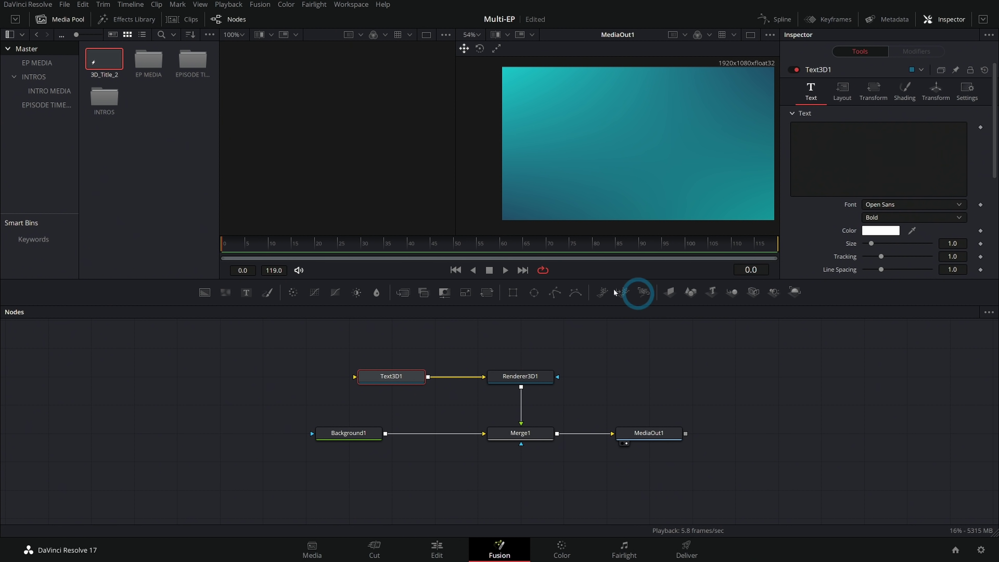
left_click(859, 152)
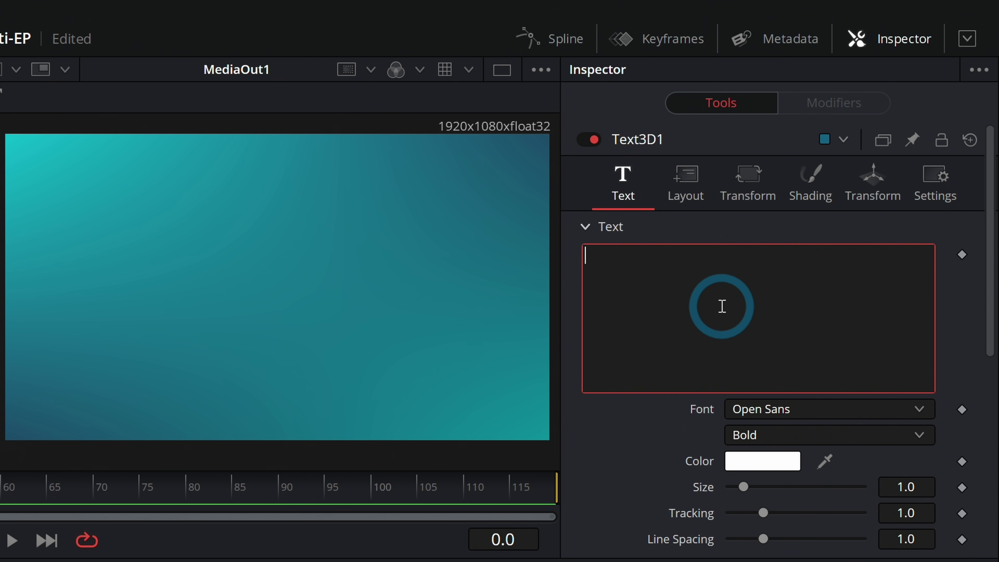
type("DOGS")
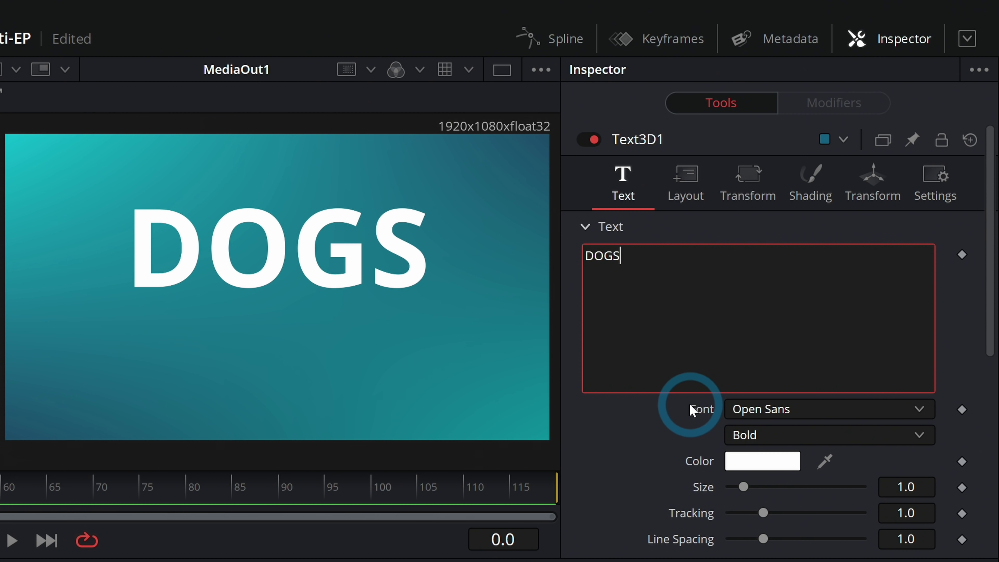
left_click(758, 408)
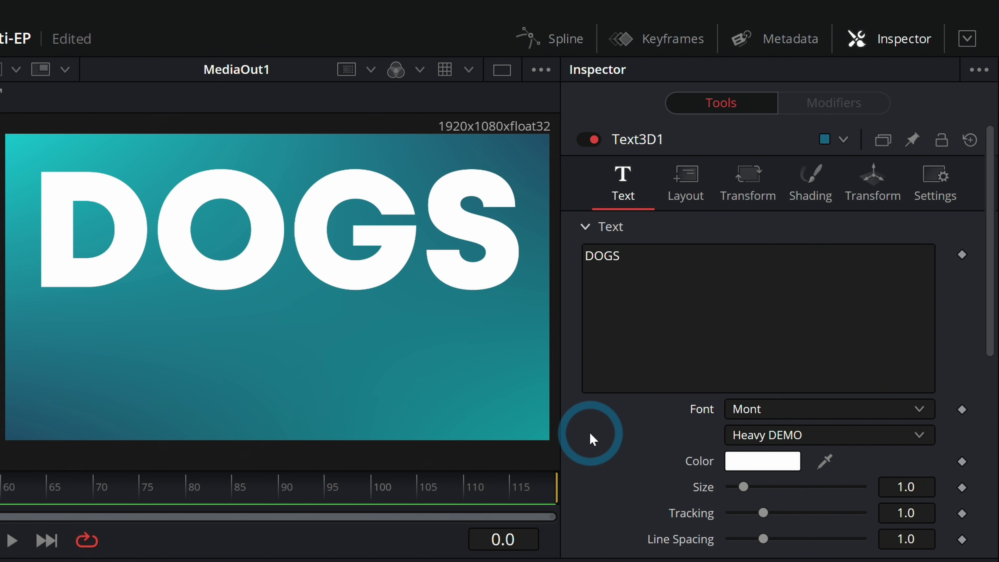
- Give the DOGS text of Text3D1 an extrusion depth of about 0.154
scroll(613, 425, "down", 8)
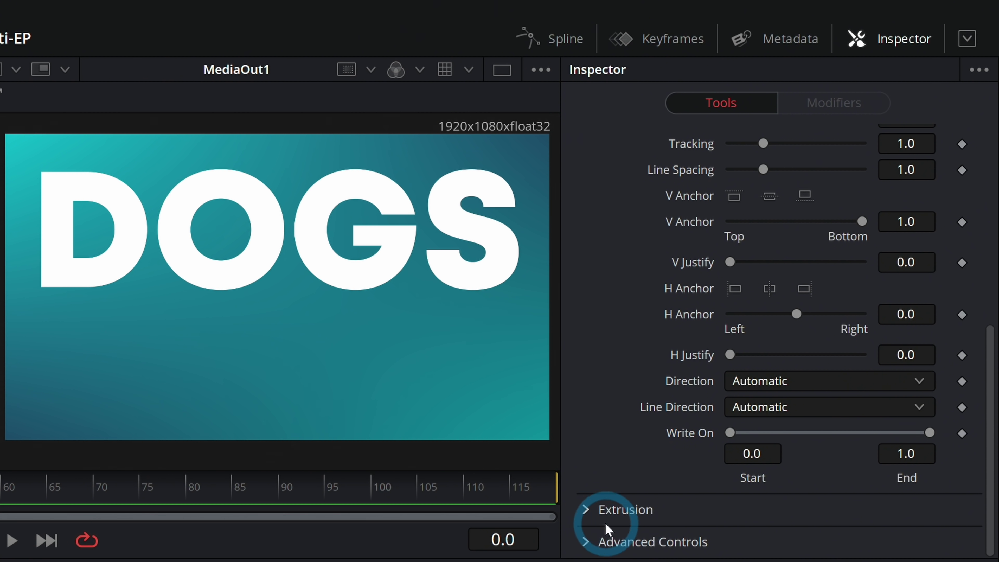
left_click(601, 511)
scroll(656, 394, "down", 4)
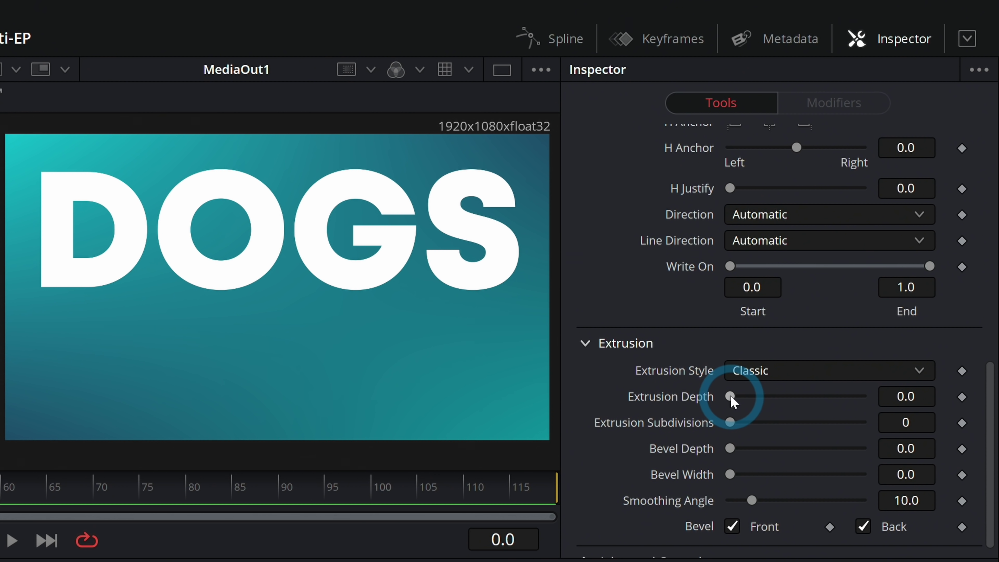
left_click_drag(731, 397, 831, 397)
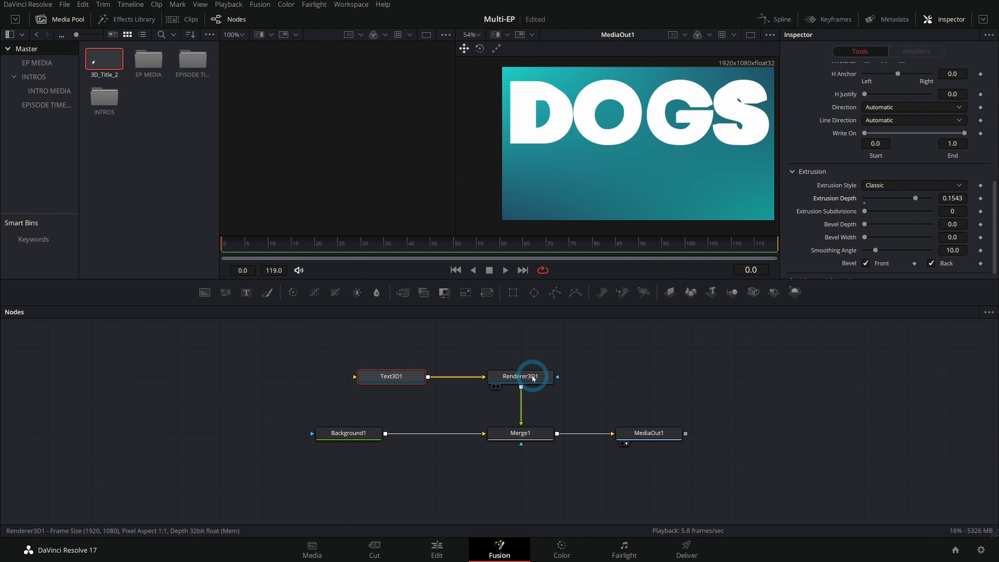
- Enable lighting and shadows in the Renderer3D1 node
left_click(533, 377)
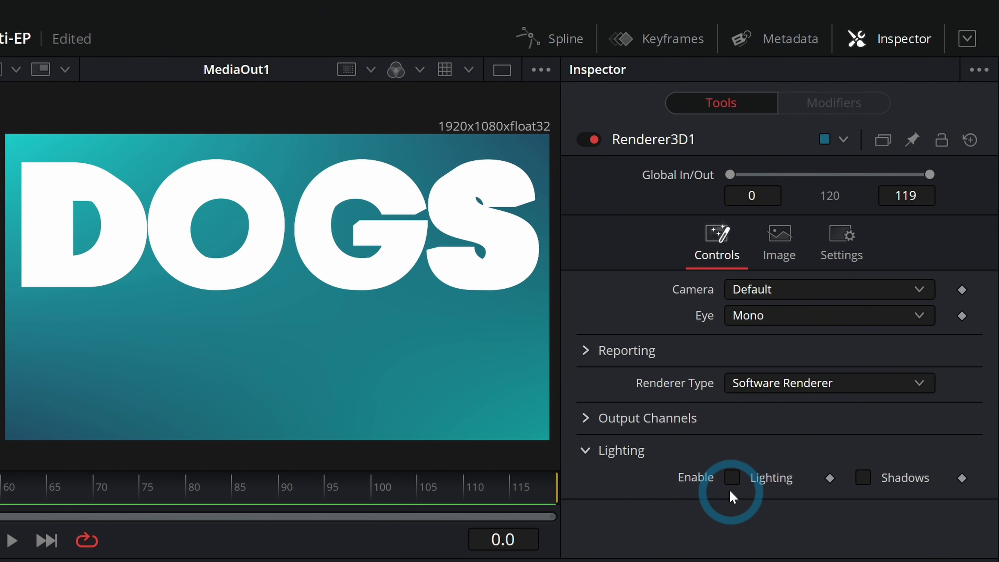
left_click(865, 239)
left_click(862, 477)
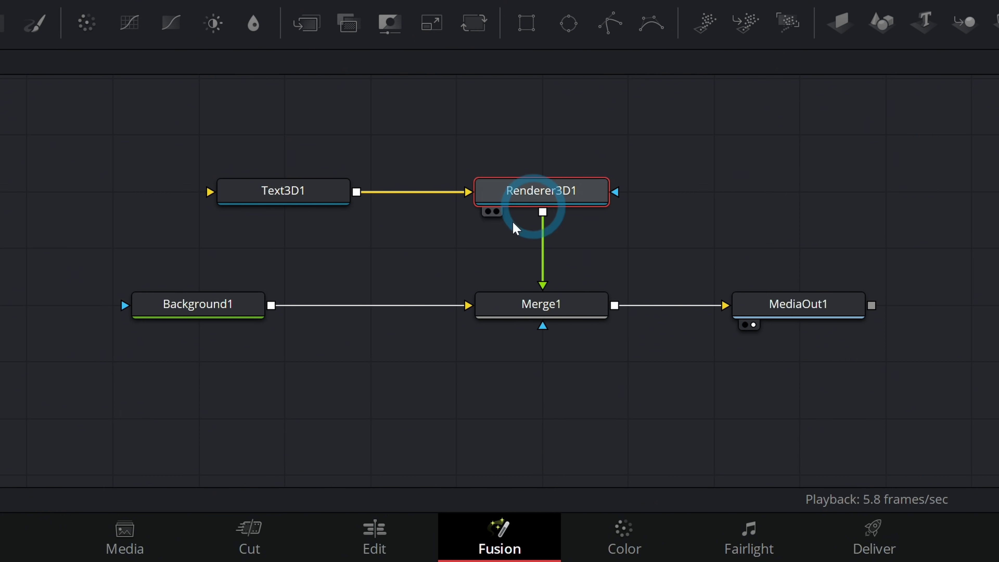
- Move Text3D1 farther from Renderer3D1, insert a Merge 3D node between them, and show that merge in the empty viewer
left_click(572, 307)
mouse_move(575, 329)
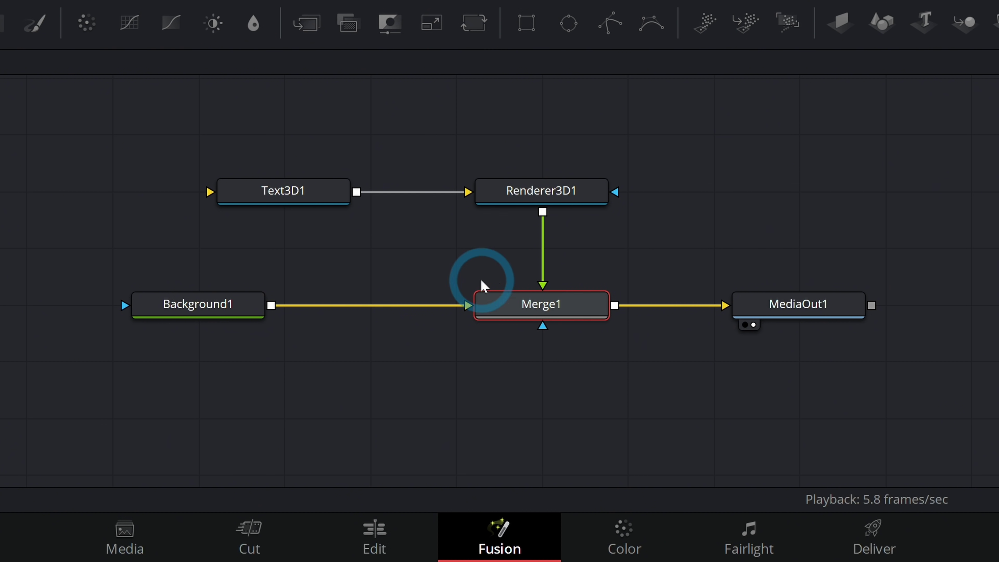
mouse_move(344, 202)
left_click_drag(344, 203, 232, 197)
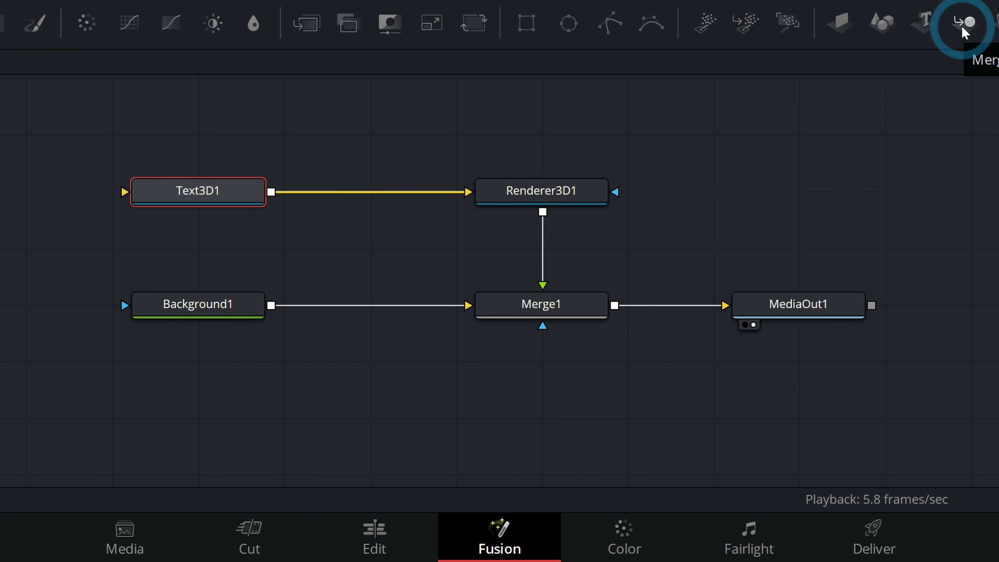
left_click(963, 25)
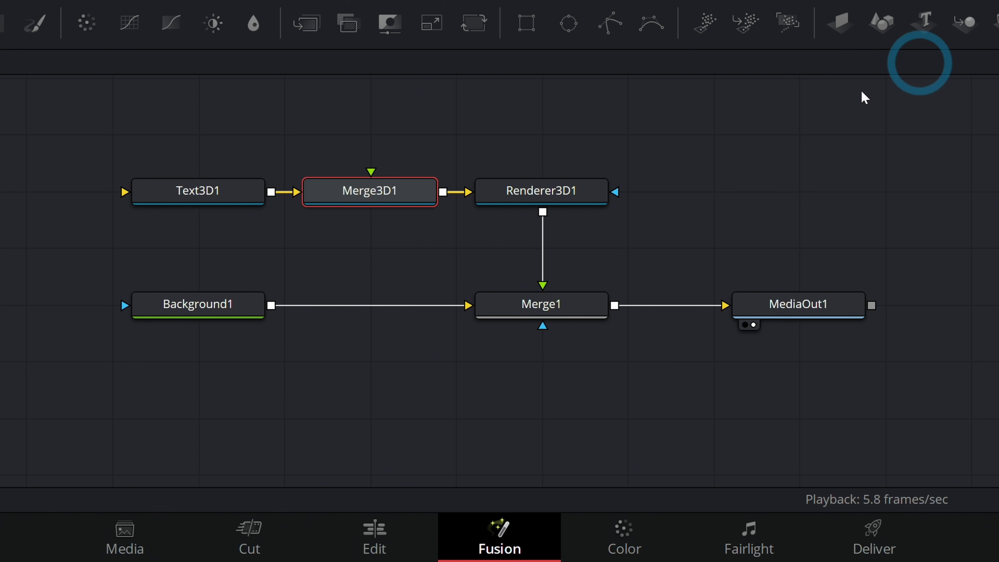
left_click_drag(406, 205, 420, 184)
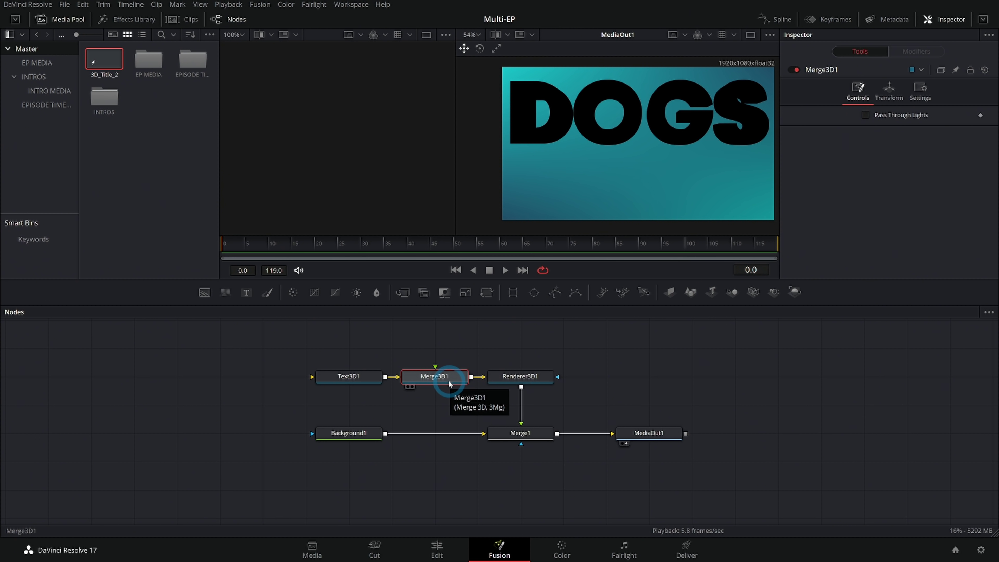
key("1")
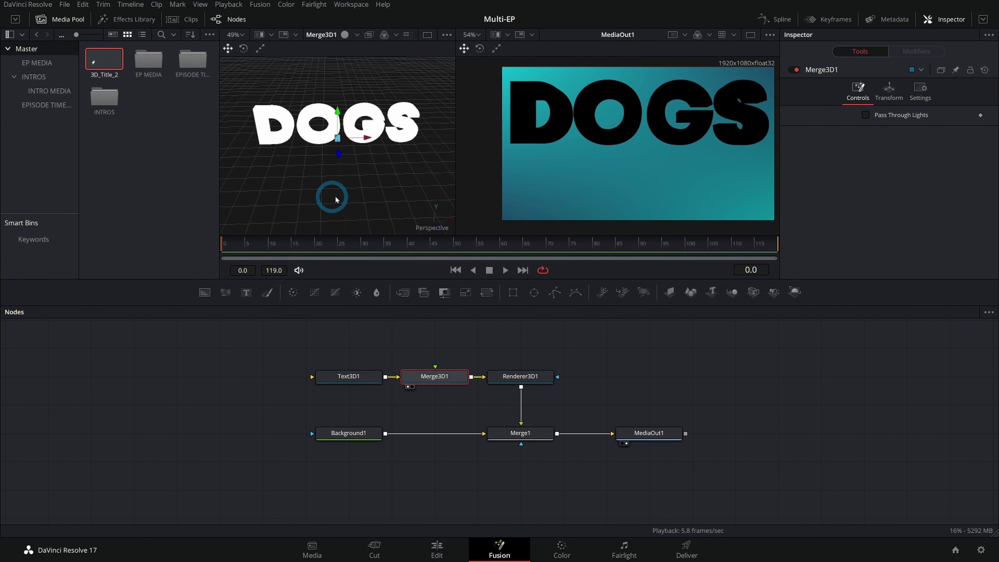
left_click_drag(336, 199, 364, 188)
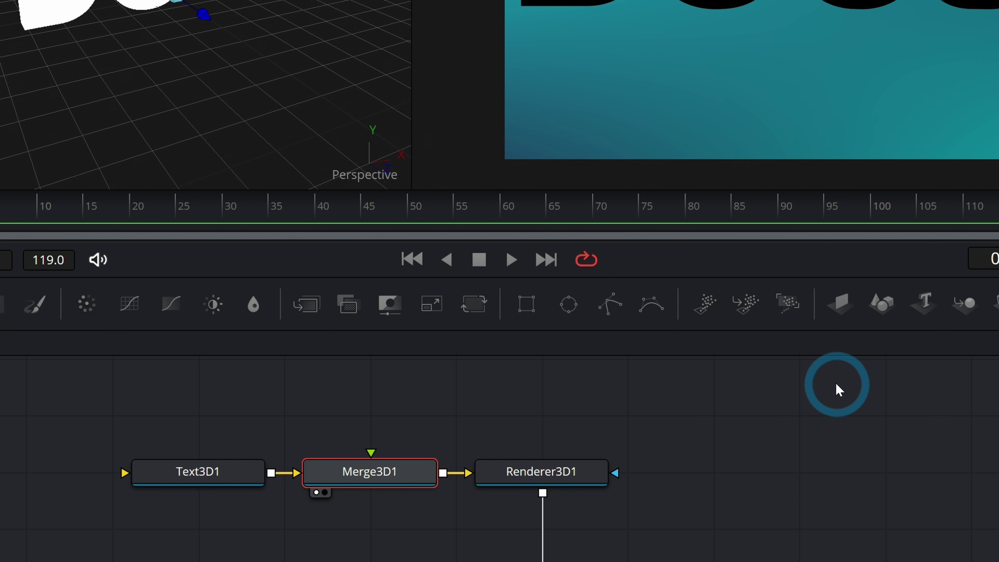
- Add a Directional Light (3DL) node in the empty area above Merge3D1
left_click(635, 167)
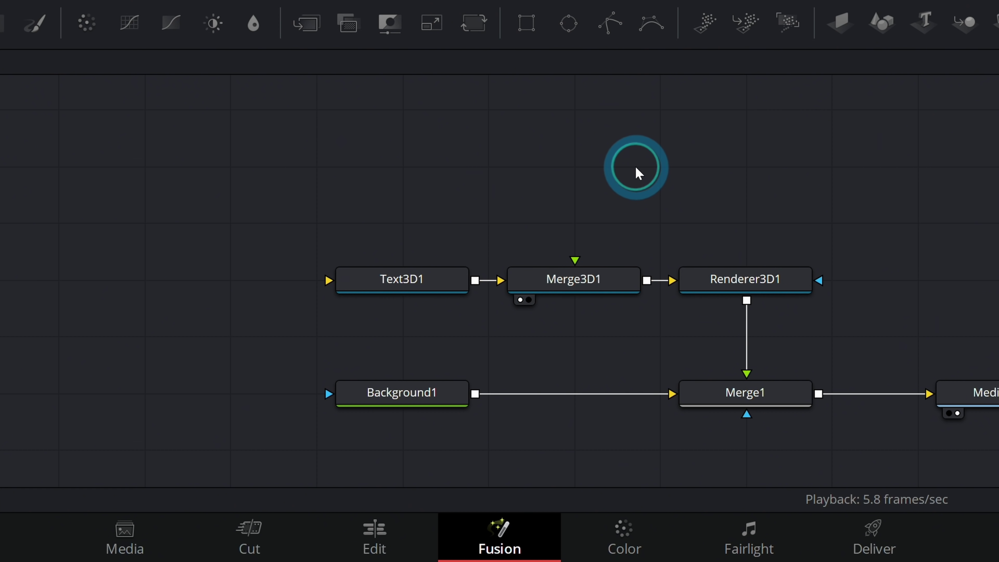
left_click(622, 182)
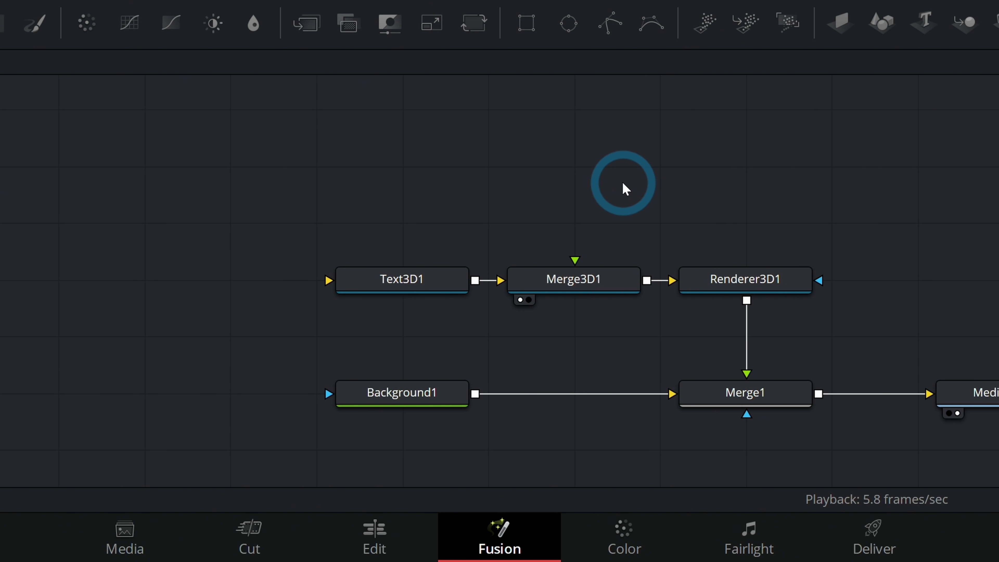
key("shift+space")
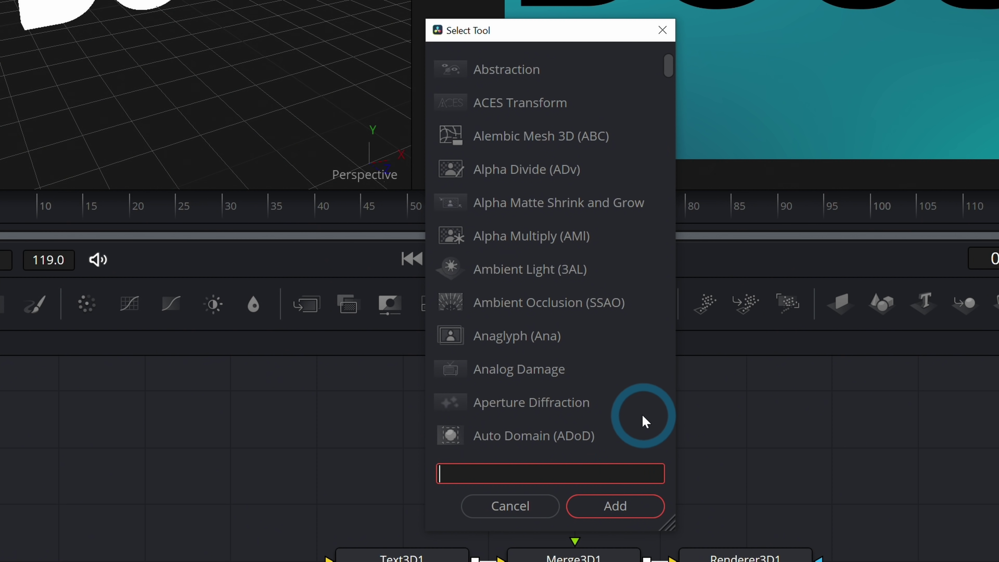
type("light")
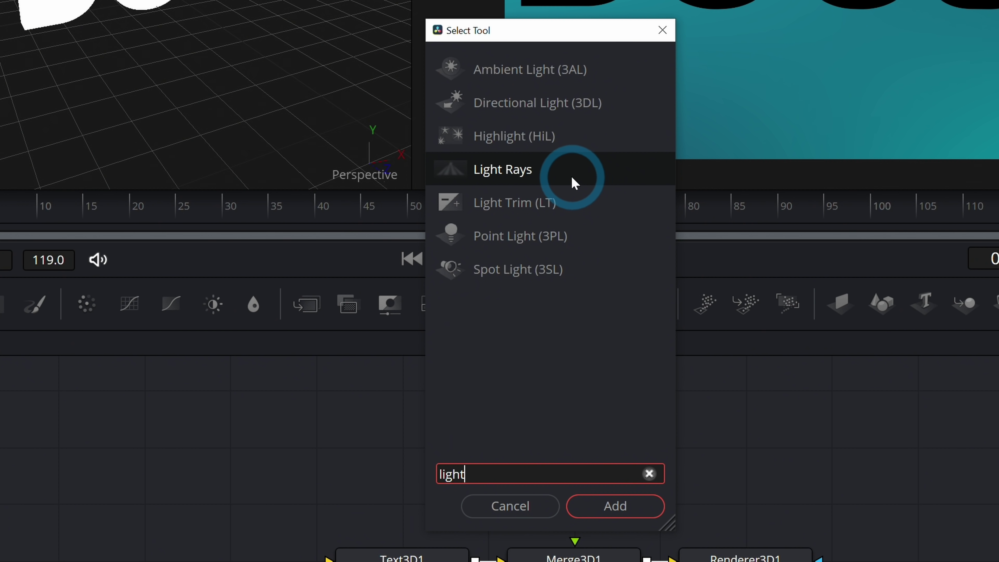
left_click(528, 110)
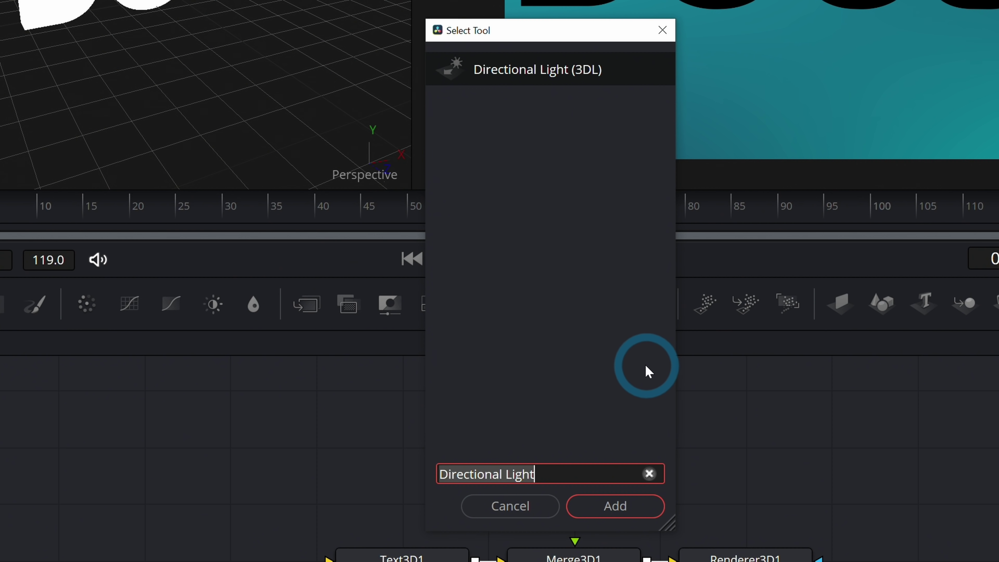
left_click(633, 506)
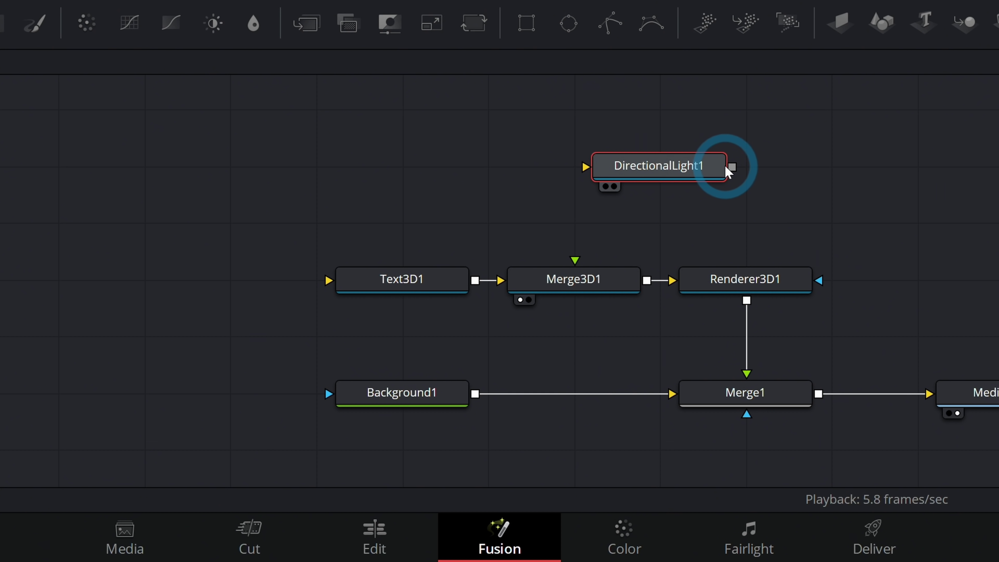
- Connect DirectionalLight1's output to Merge3D1 and place the light node directly above the merge
left_click_drag(732, 445, 781, 411)
left_click_drag(781, 129, 594, 280)
left_click_drag(660, 179, 576, 181)
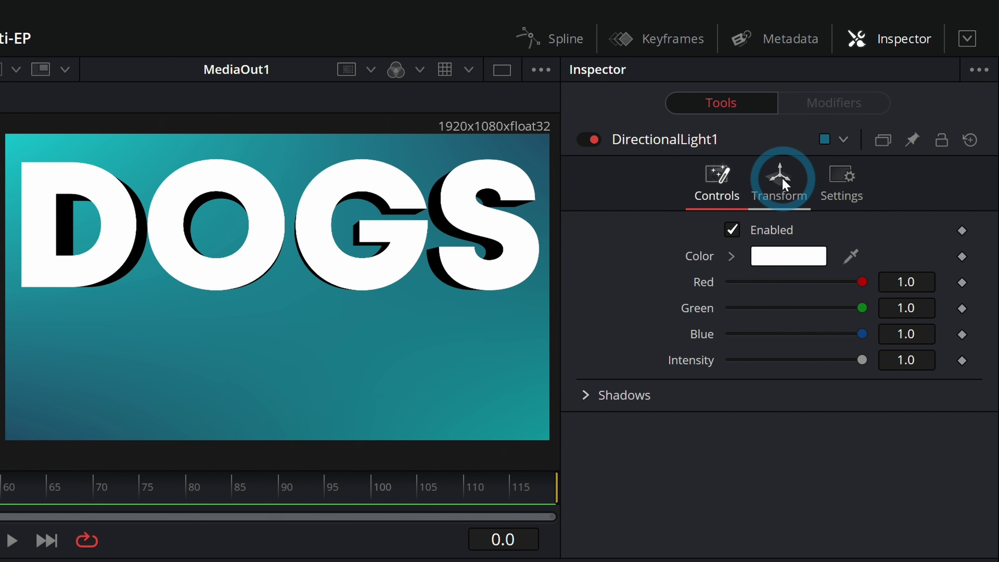
- Rotate DirectionalLight1 to about -28.7 on X and -49.6 on Y
left_click(779, 179)
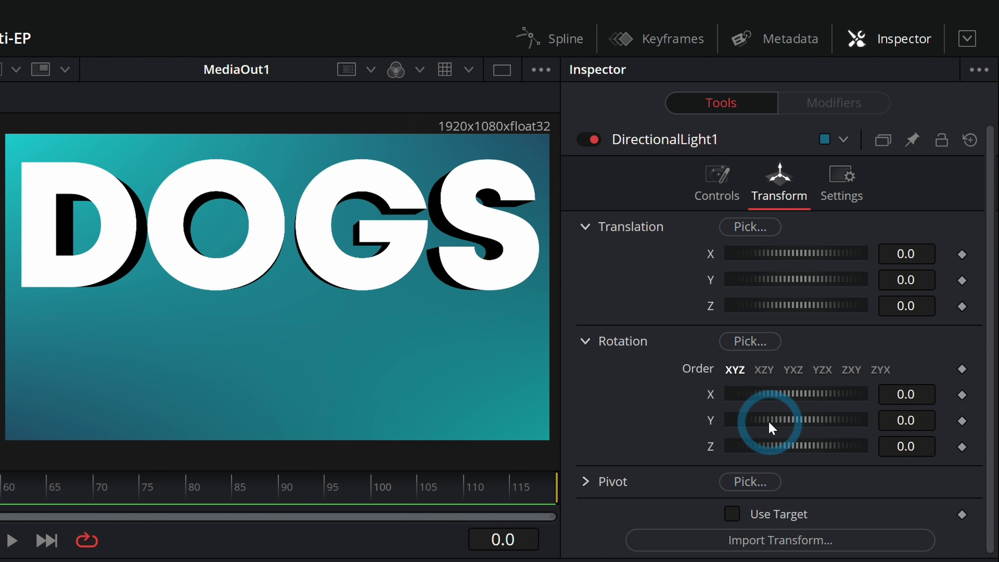
left_click_drag(769, 424, 780, 419)
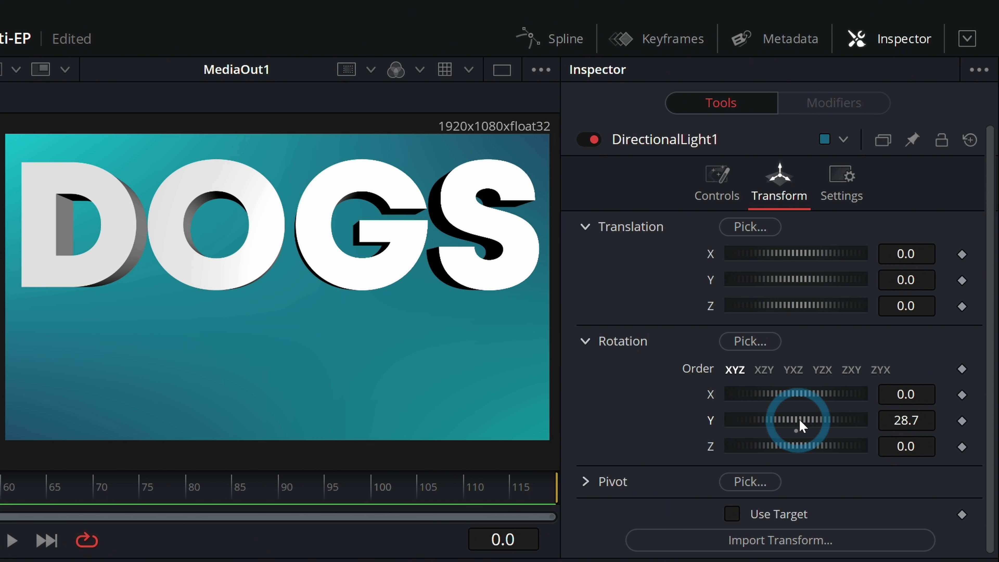
mouse_move(816, 395)
left_mouse_down()
mouse_move(800, 395)
mouse_move(793, 420)
mouse_move(780, 419)
left_mouse_up()
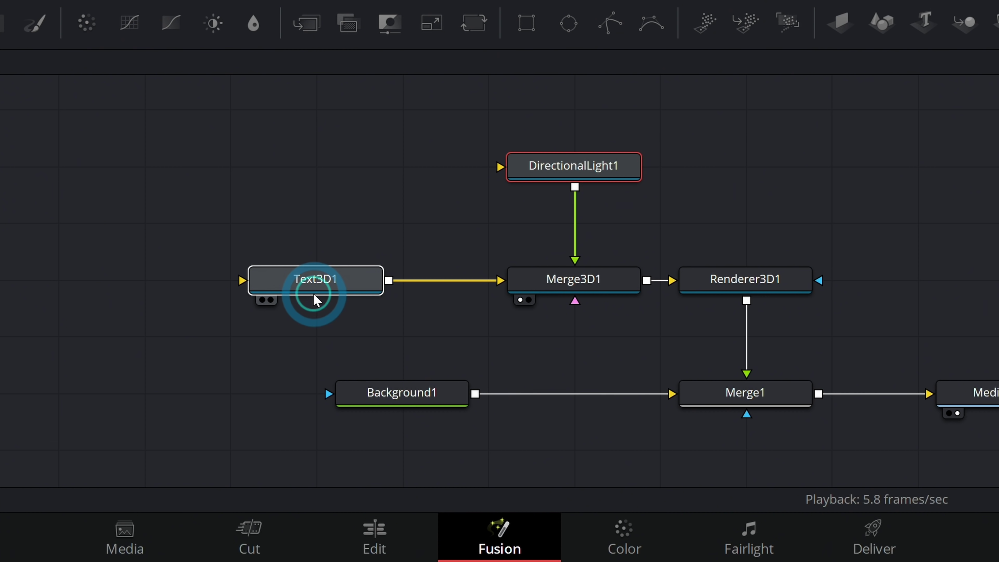
- Move Text3D1 farther from Merge3D1 and change its text to SOME
left_click(334, 285)
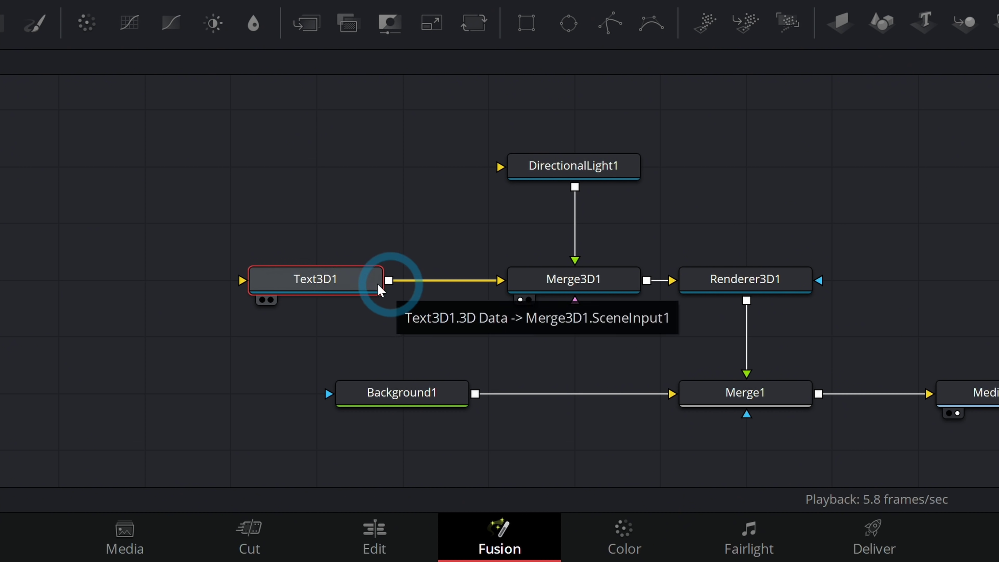
left_click(632, 271)
double_click(635, 261)
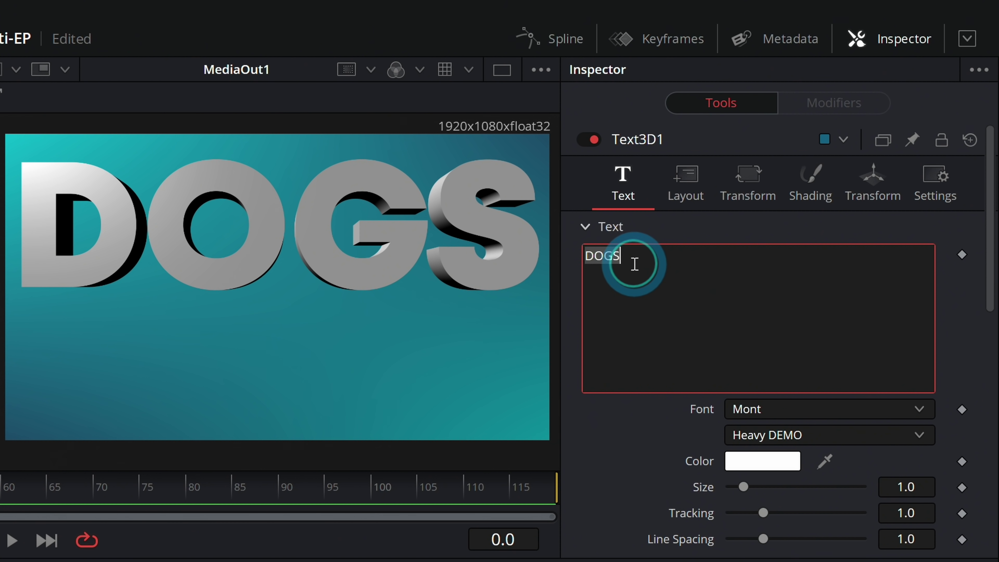
type("SOME")
- Set the text color of Text3D1 to magenta
left_click(773, 466)
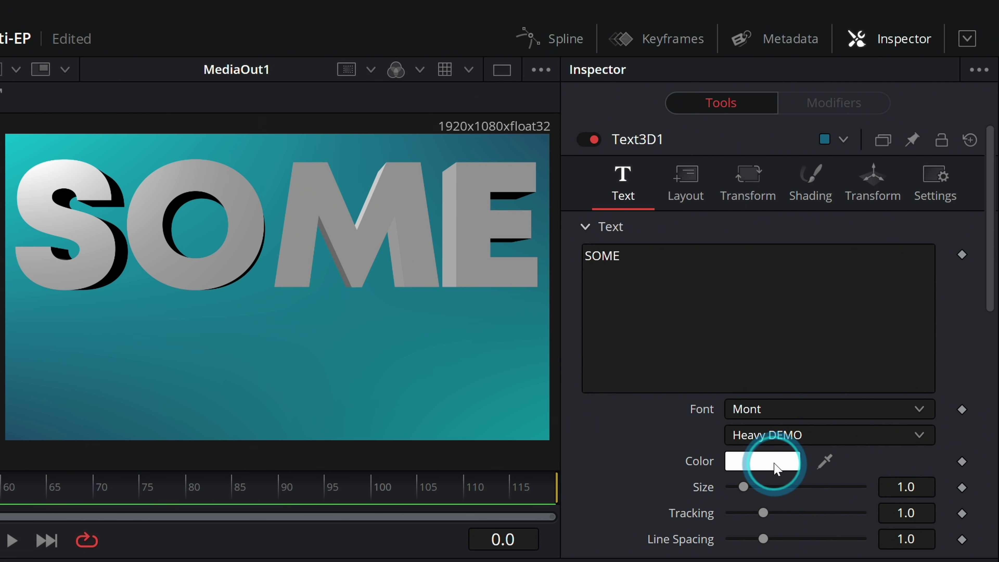
left_click(16, 378)
left_click(220, 560)
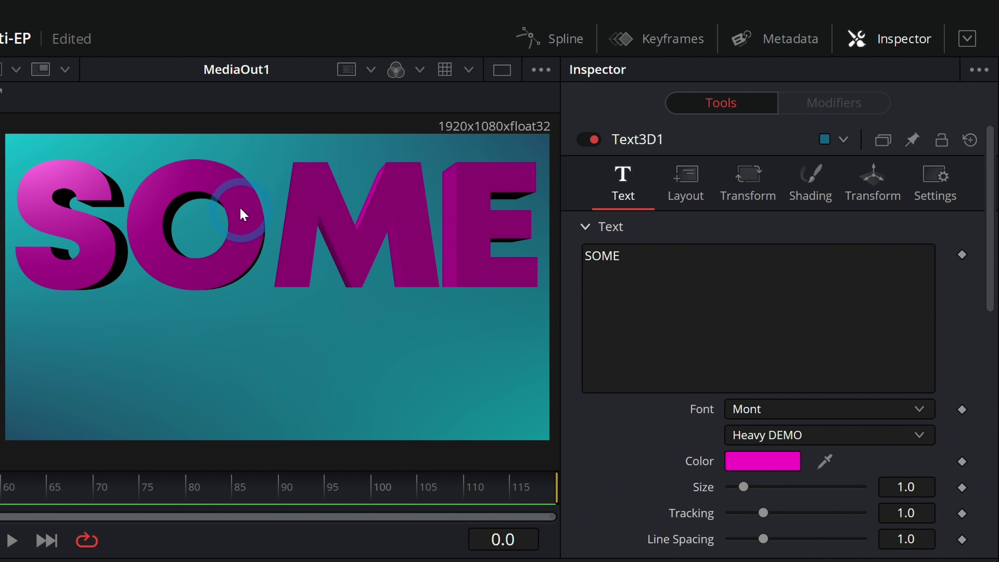
- Bevel the extruded text with depth about 0.033 and width about 0.021, and turn off the back bevel
scroll(632, 425, "down", 5)
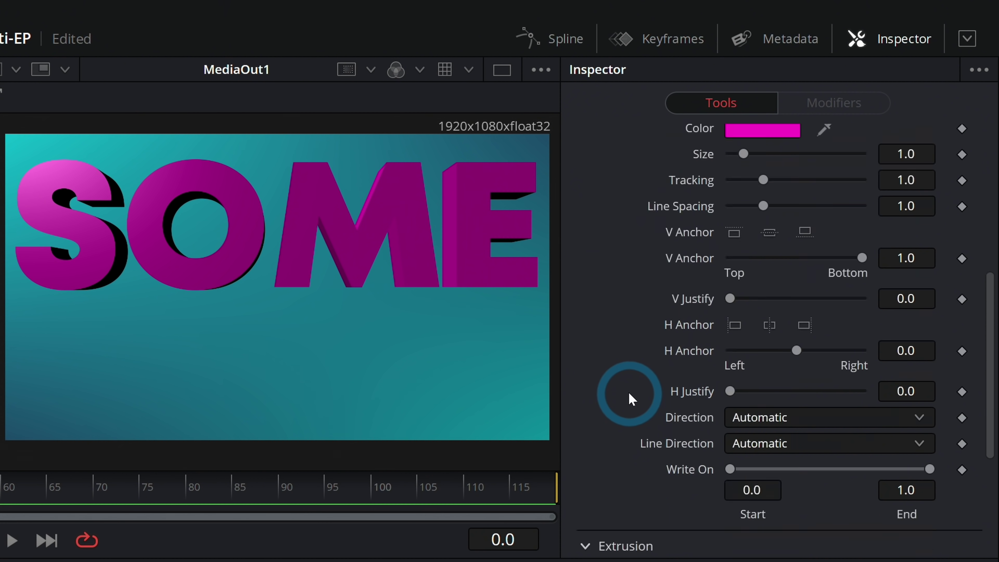
scroll(629, 393, "down", 5)
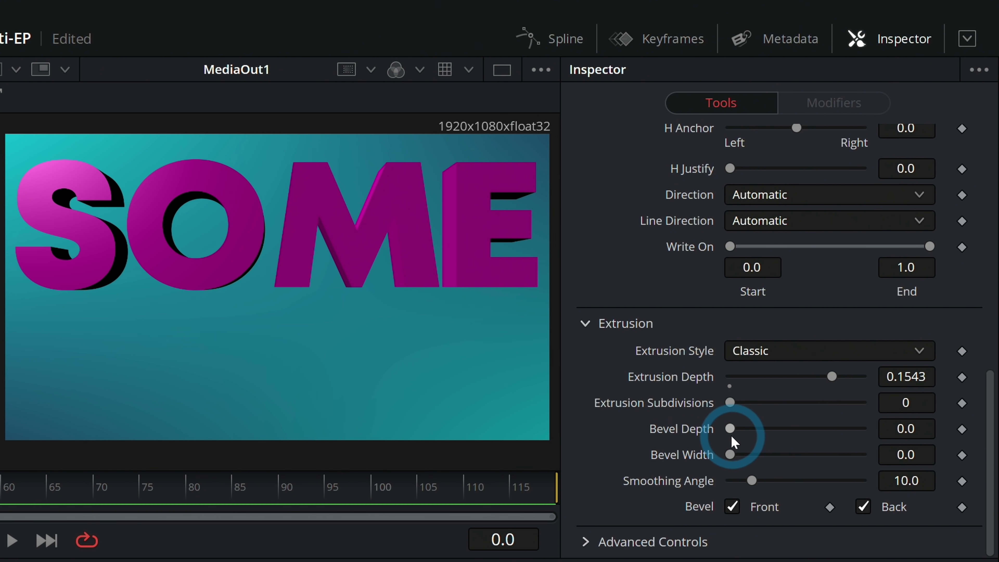
mouse_move(730, 429)
left_mouse_down()
mouse_move(733, 453)
mouse_move(747, 455)
mouse_move(737, 429)
mouse_move(746, 429)
left_mouse_up()
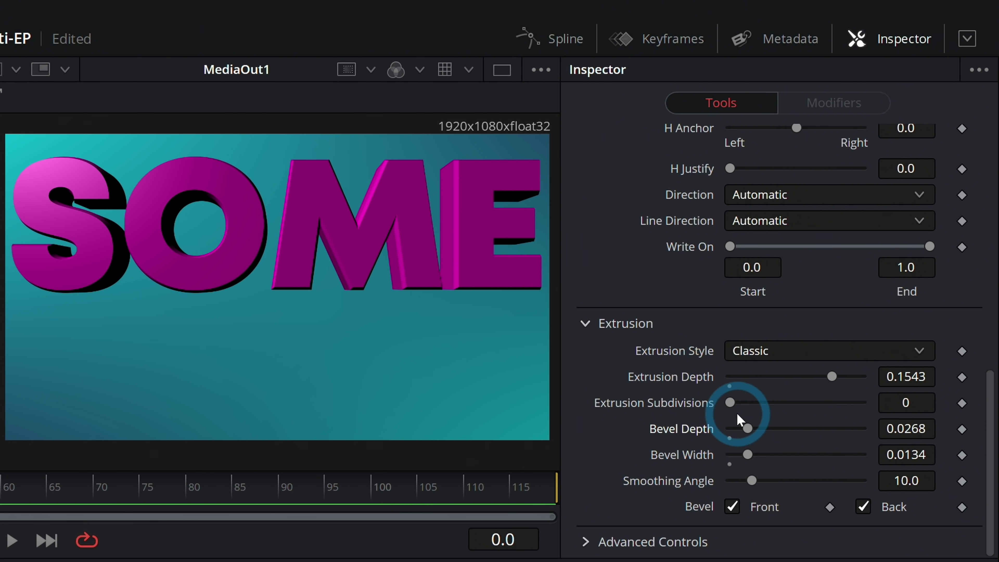
left_click_drag(747, 455, 753, 455)
left_click_drag(747, 429, 751, 429)
left_click_drag(753, 454, 757, 454)
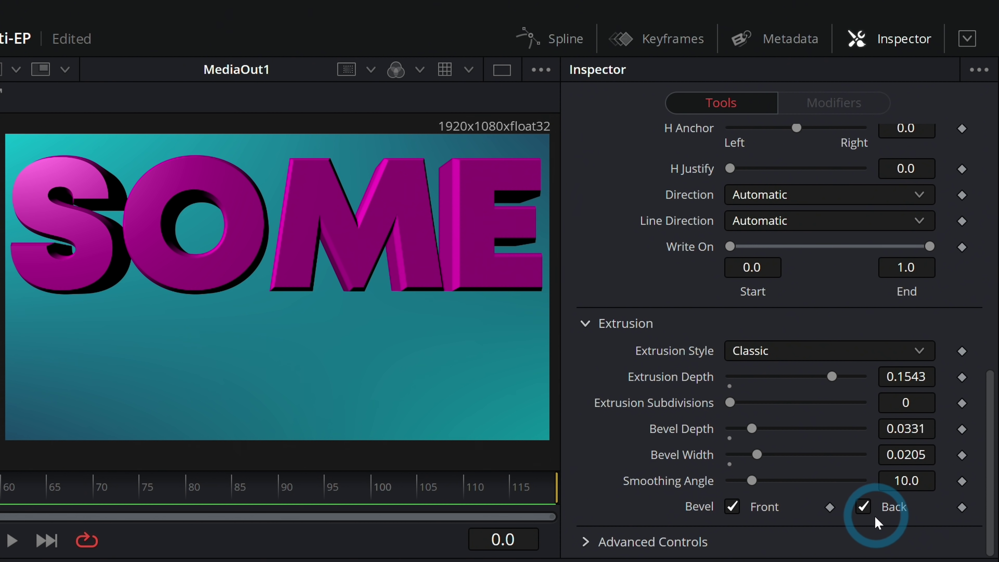
left_click(864, 509)
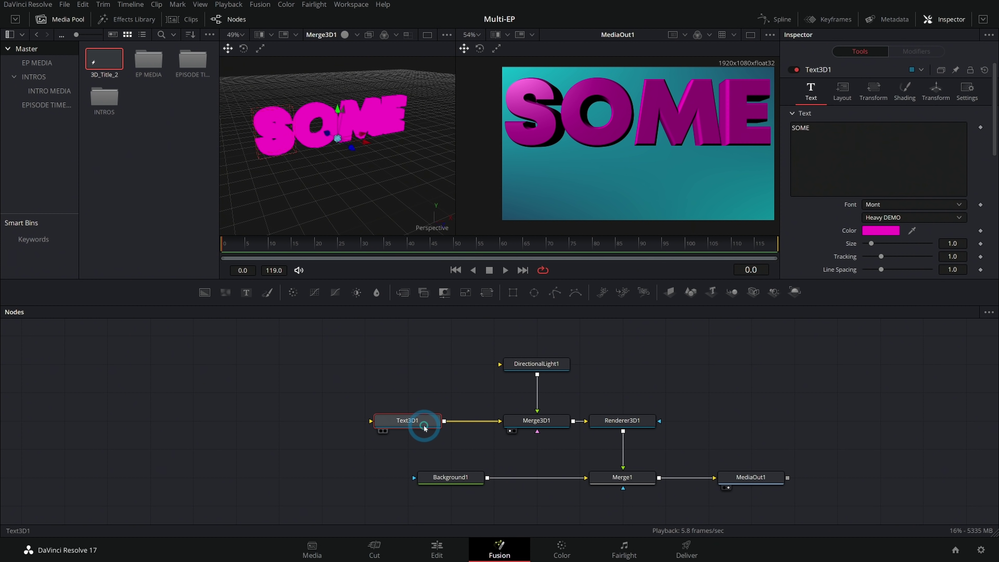
- Rename the Text3D1 node to SOME_3DT
key("F2")
type("SOM")
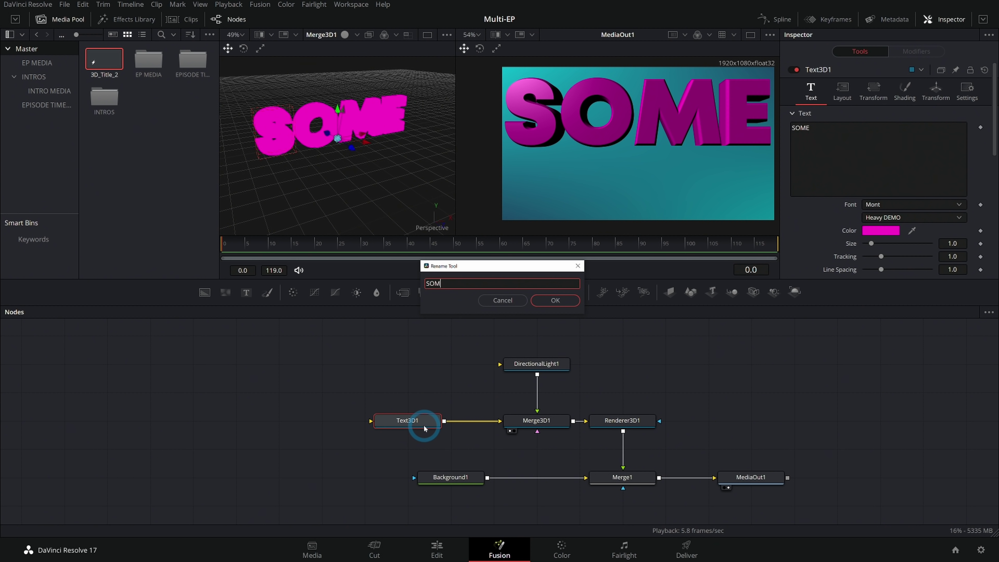
type("E_3DT")
key("Return")
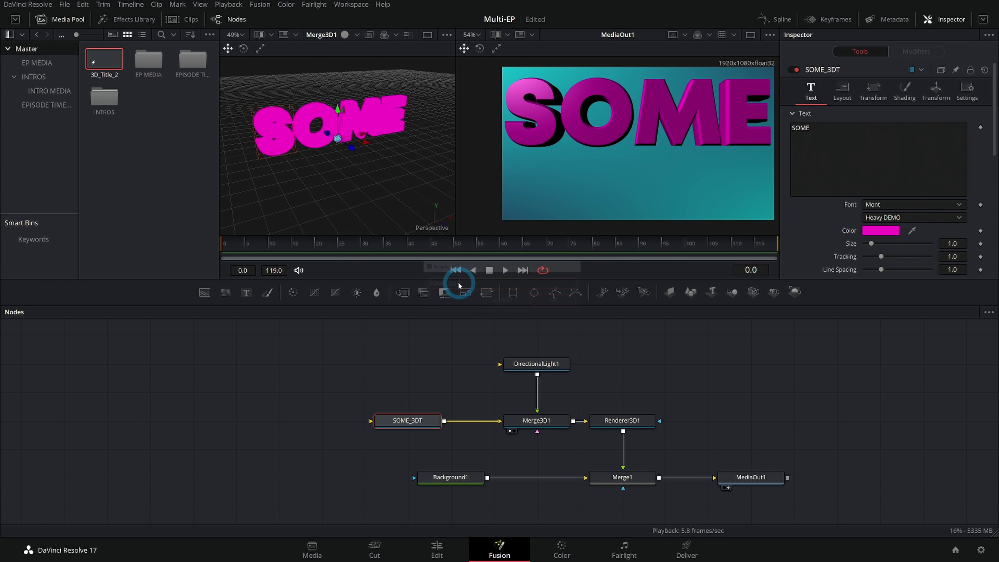
- Move the SOME_3DT node up slightly and paste a copy of it directly underneath
left_click_drag(426, 431, 425, 402)
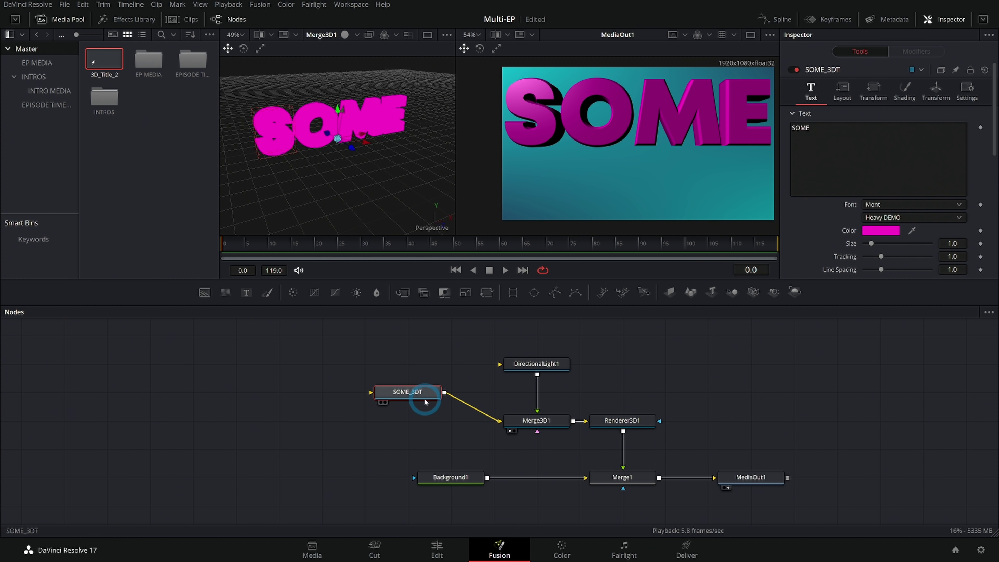
left_click(409, 418)
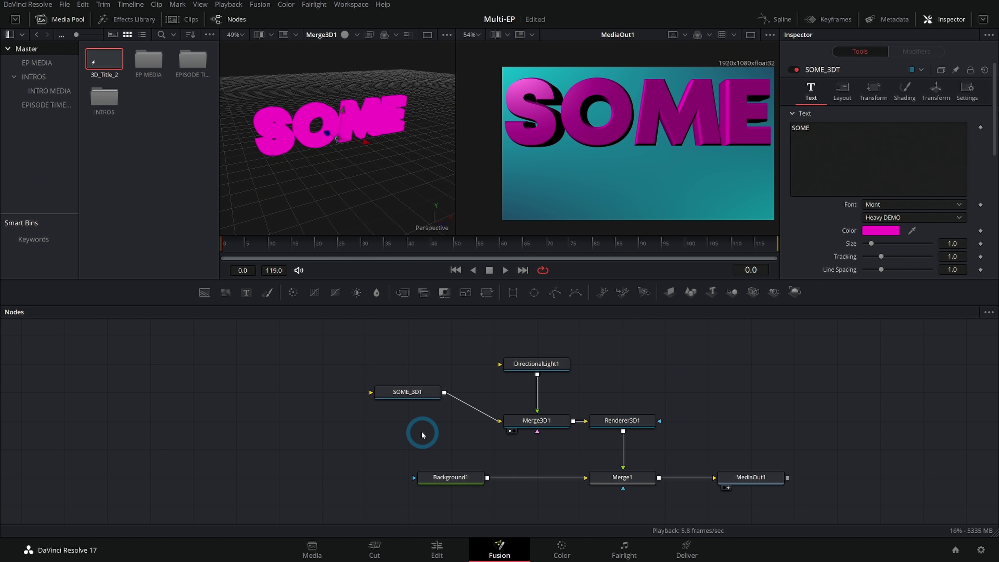
key("ctrl+v")
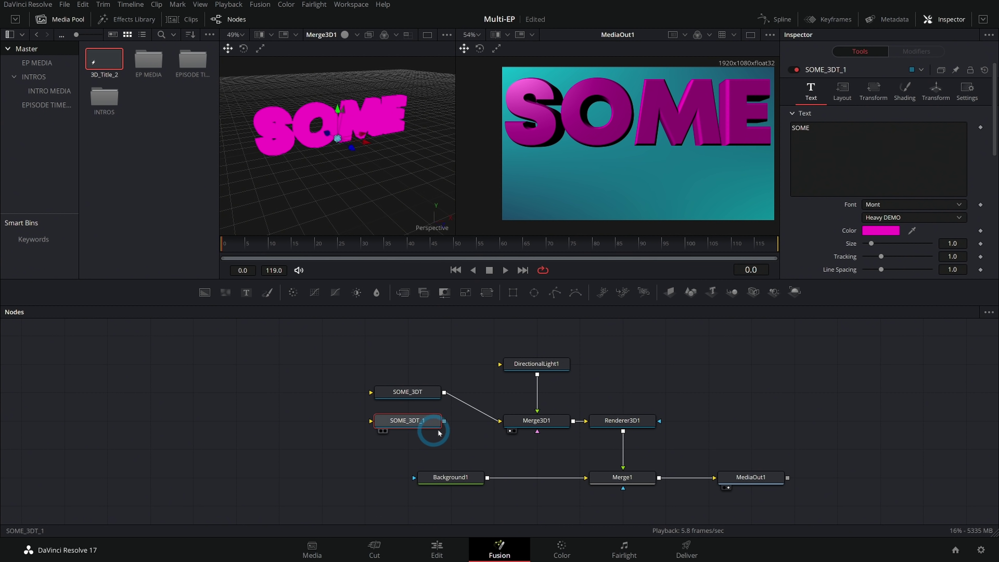
- Rename the duplicated text node SHOW_3DT and connect its output to Merge3D1
key("F2")
type("SHOW_3DT_1")
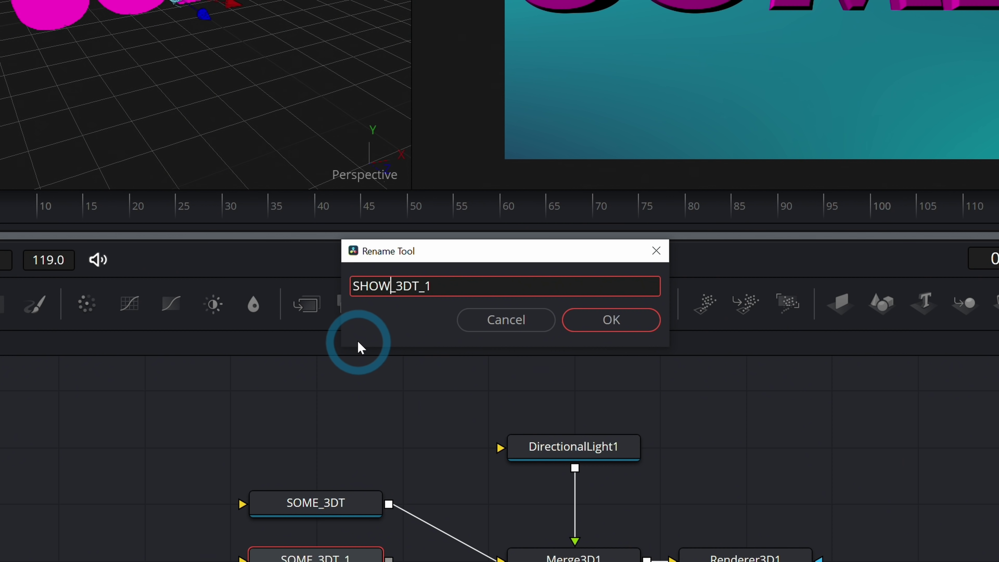
key("BackSpace")
key("BackSpace")
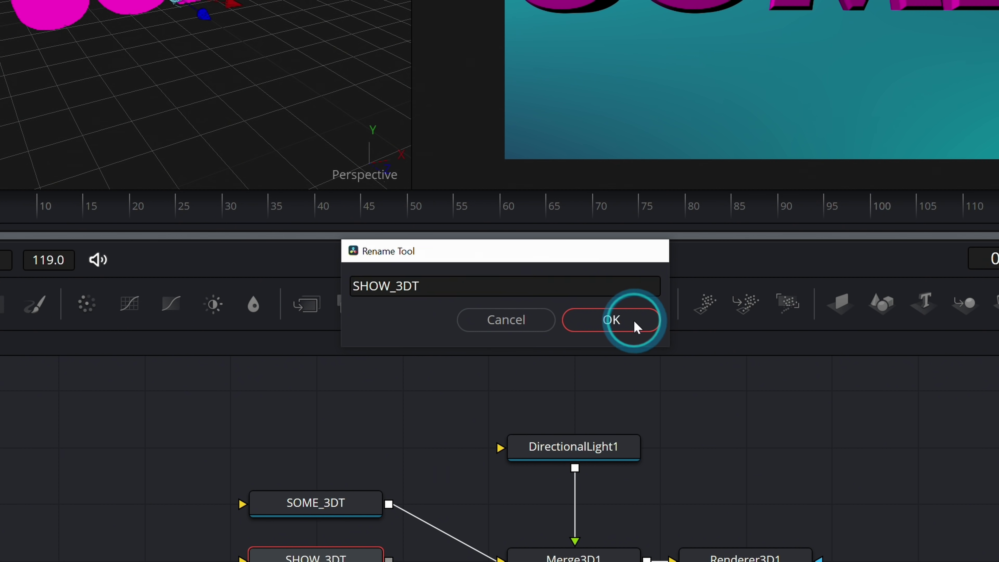
left_click(633, 321)
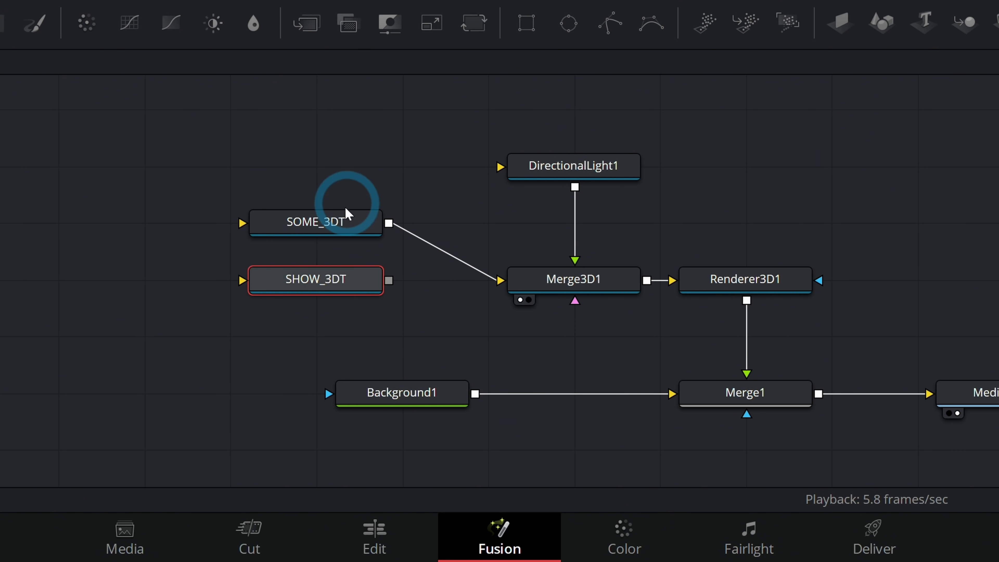
key("1")
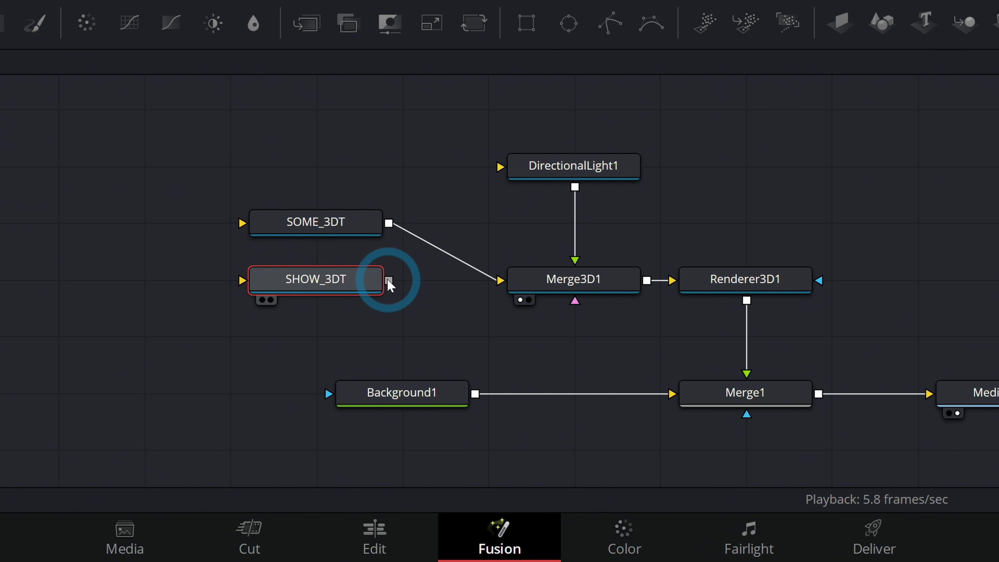
left_click_drag(389, 281, 585, 282)
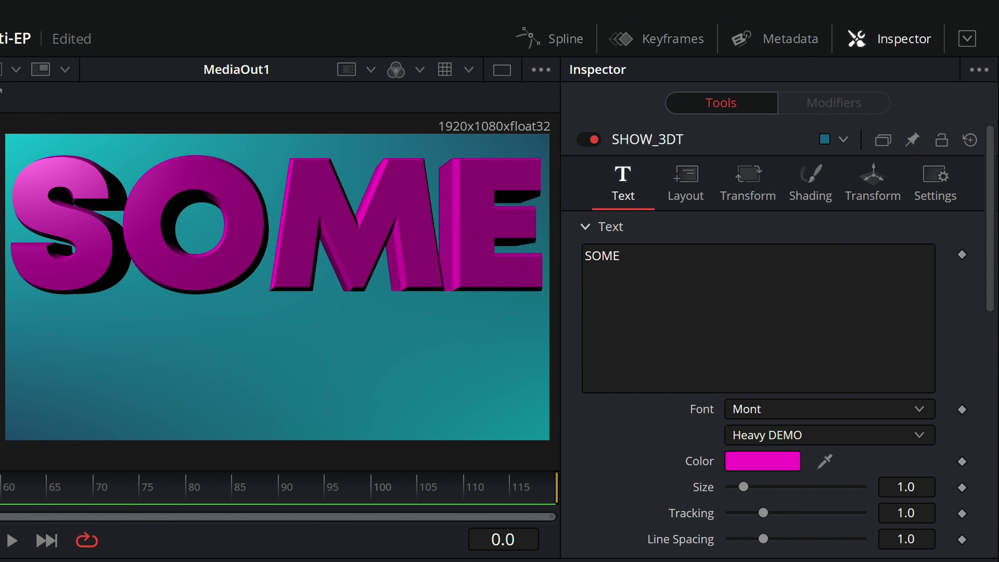
- Change the SHOW_3DT text to SHOW and set its color to light gray (#b6b9bb)
left_click_drag(619, 250, 592, 256)
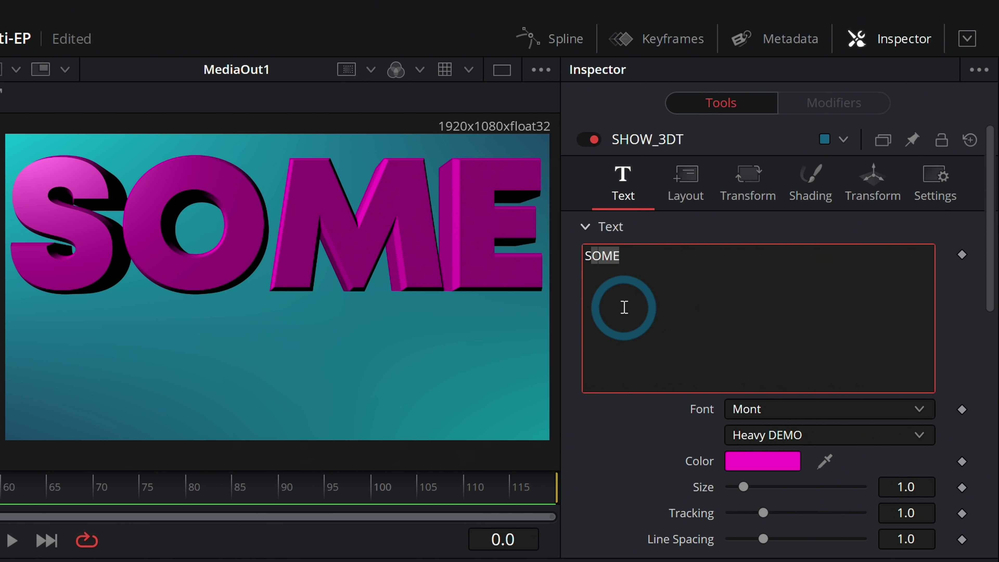
type("HOW")
left_click(769, 469)
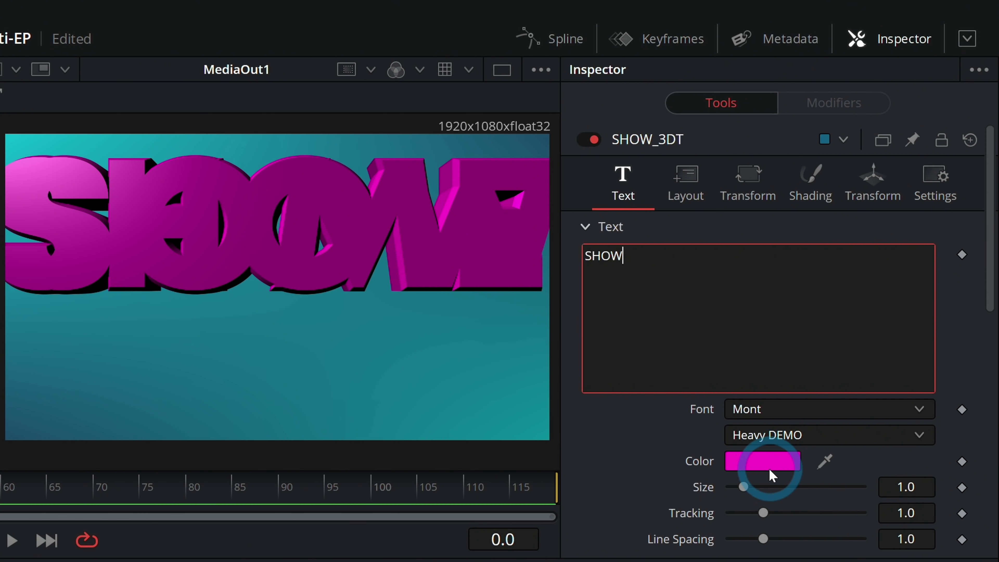
left_click(61, 561)
left_click_drag(158, 348, 529, 186)
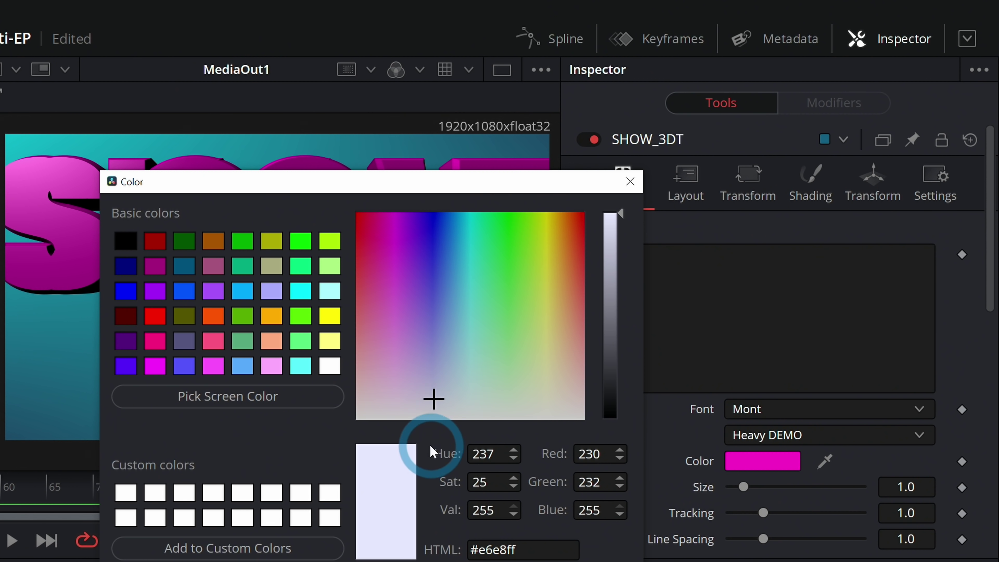
left_click_drag(432, 402, 452, 414)
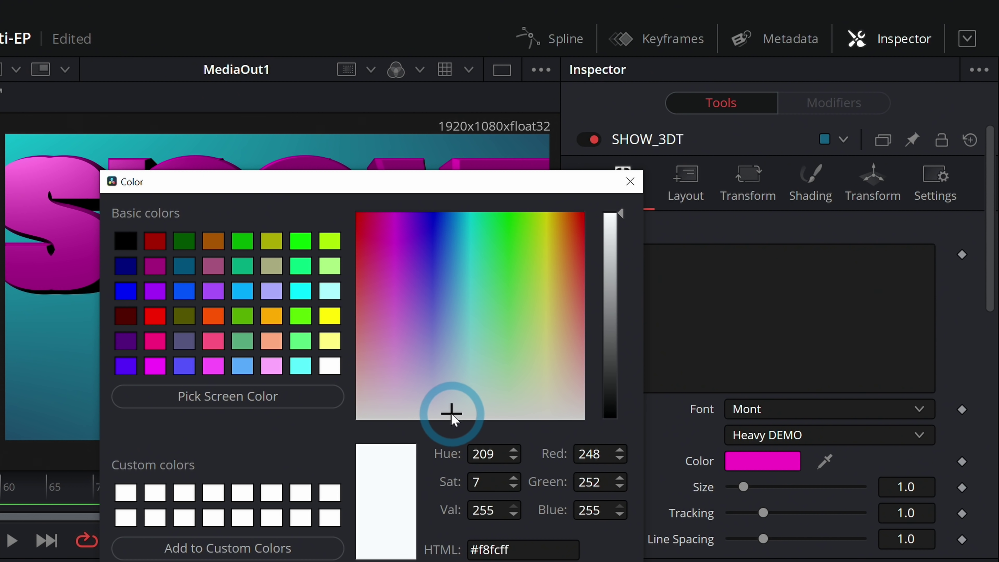
left_click_drag(619, 215, 620, 268)
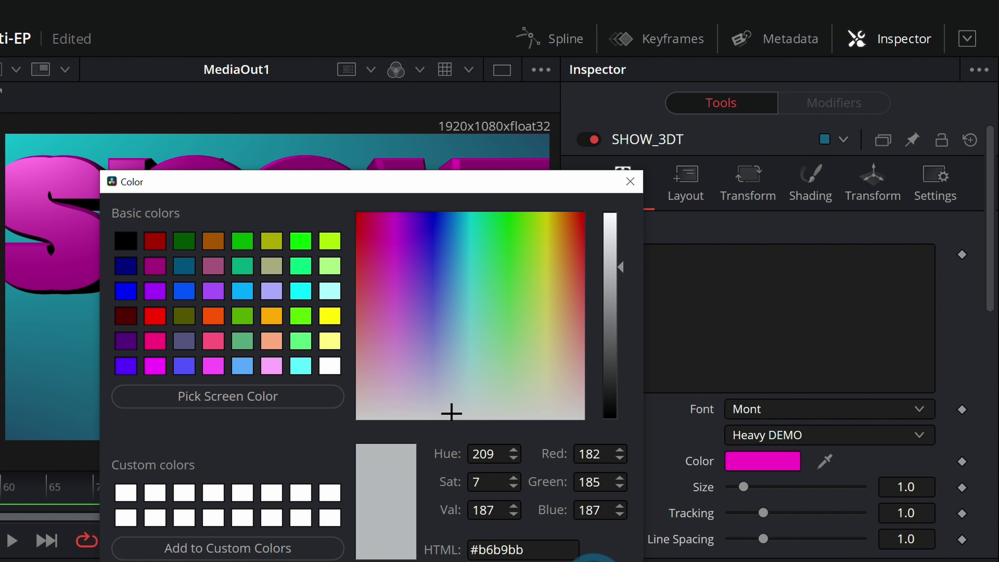
left_click(594, 560)
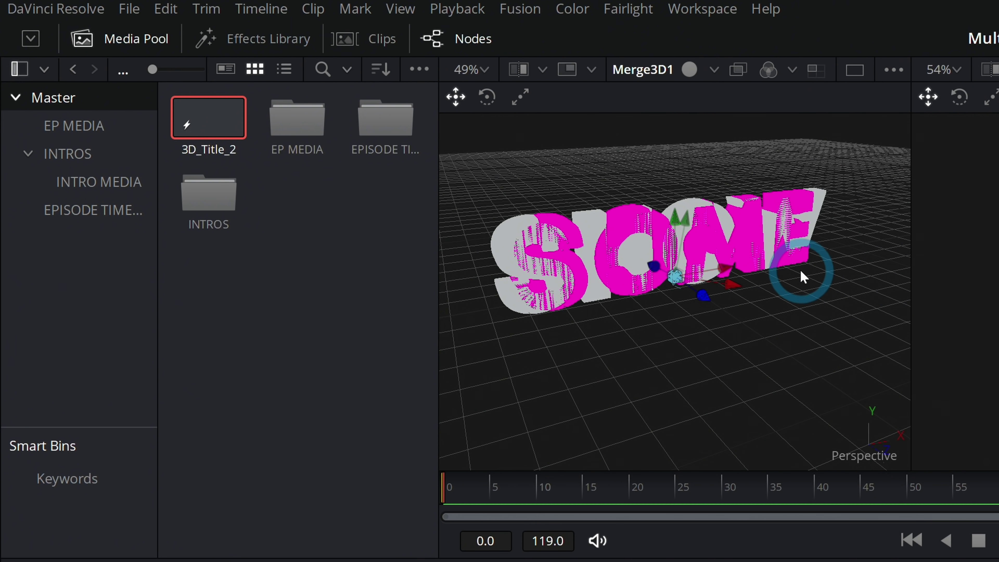
- Move the SHOW text straight down beneath SOME, to about -0.72 on the Y axis
left_click_drag(676, 217, 694, 292)
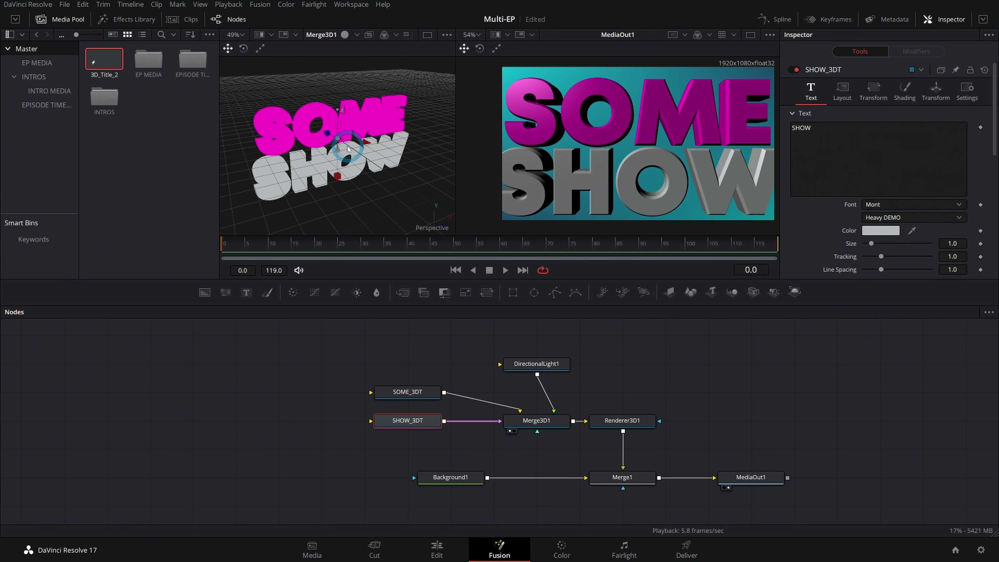
left_click_drag(348, 149, 349, 148)
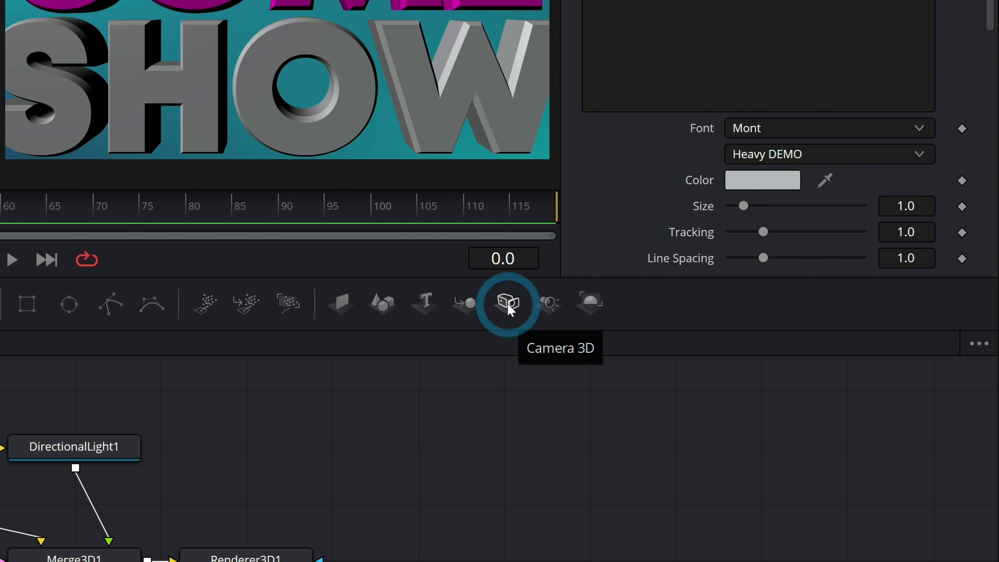
- Add a Camera 3D node connected to Merge3D1 and place it above Renderer3D1
left_click_drag(507, 309, 86, 561)
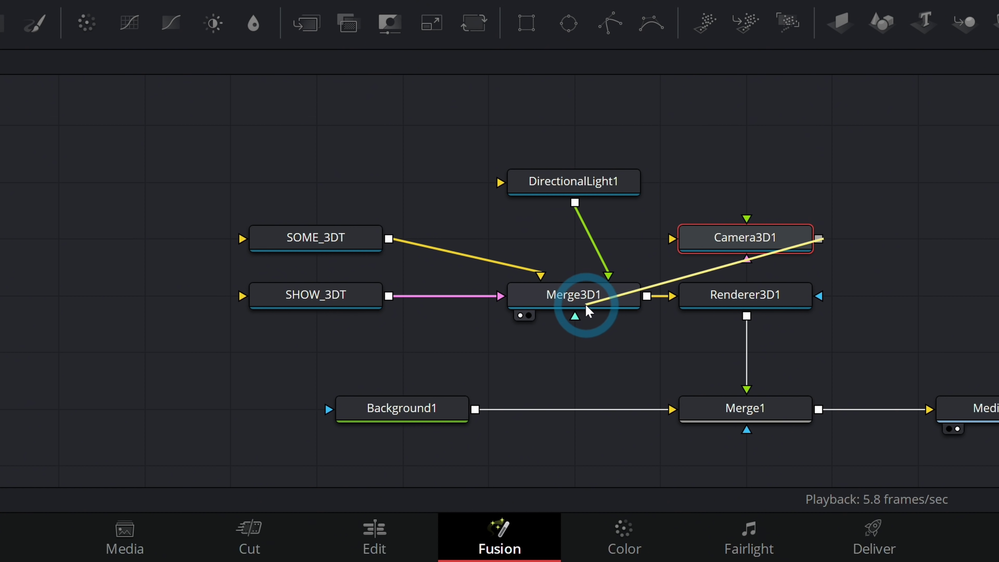
left_click_drag(585, 311, 590, 307)
left_click(712, 237)
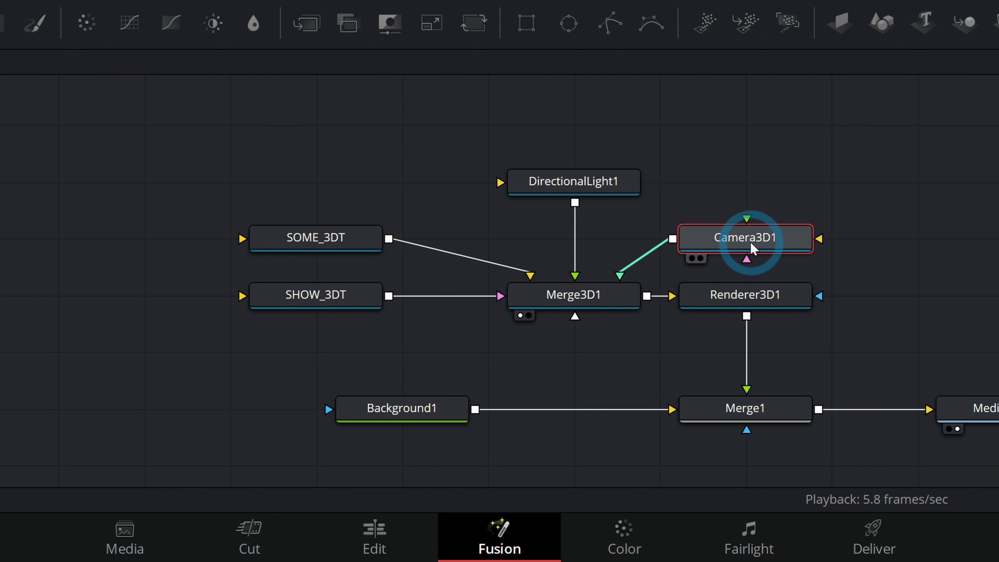
left_click(766, 302)
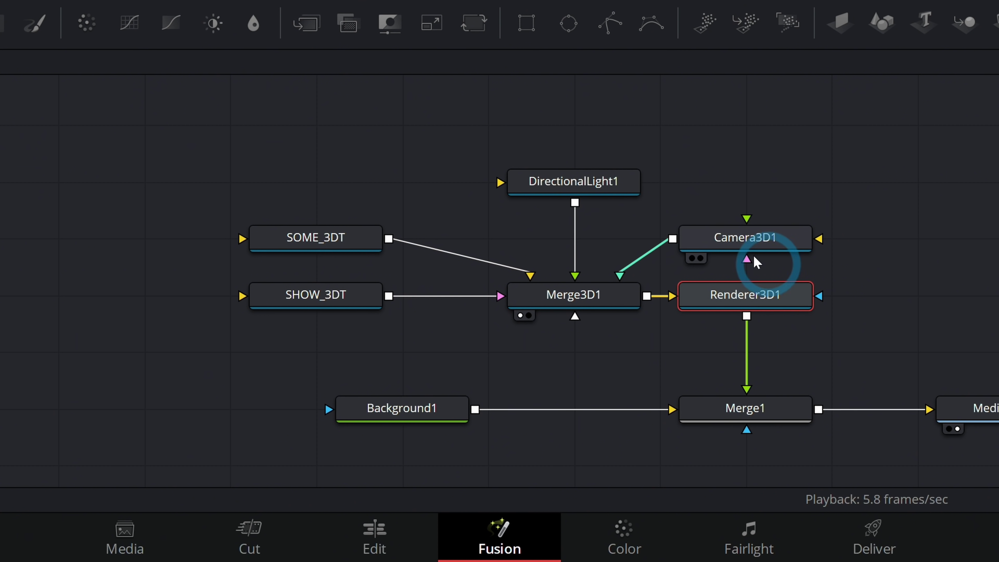
- Pull Camera3D1 back along its Z axis to frame both words, and lower it slightly to center the title
left_click(759, 241)
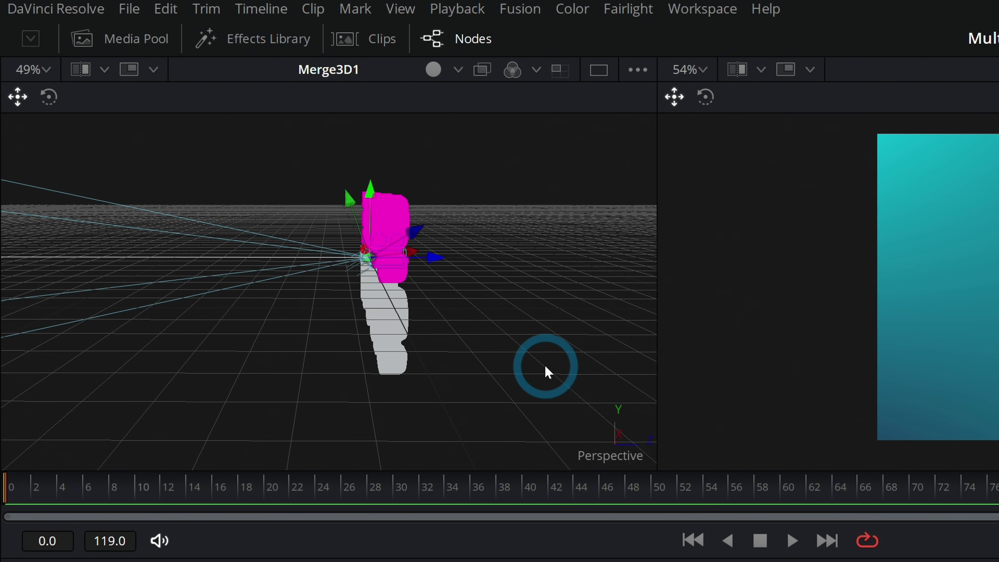
left_click_drag(545, 366, 526, 370)
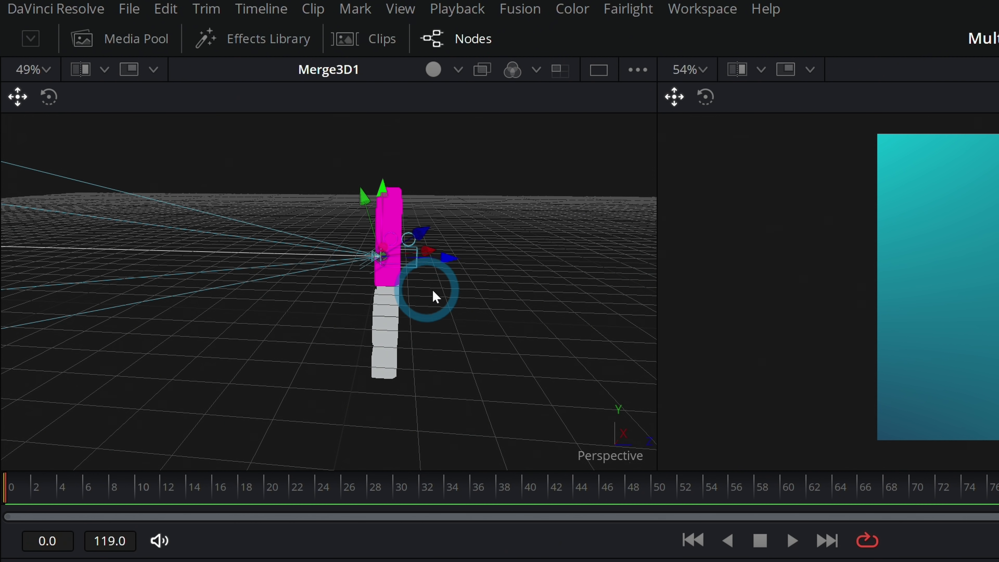
left_click_drag(435, 297, 486, 339)
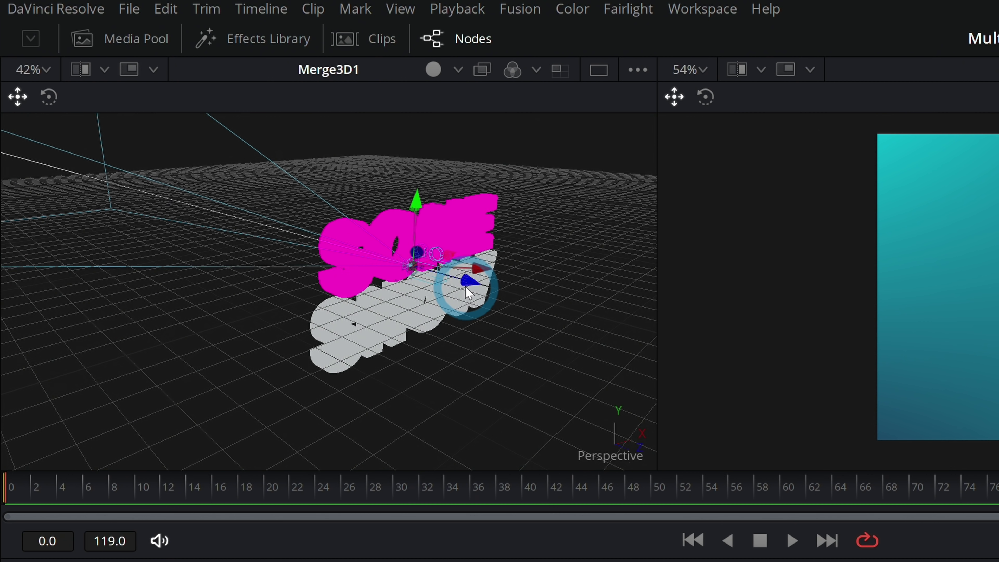
left_click_drag(469, 287, 630, 355)
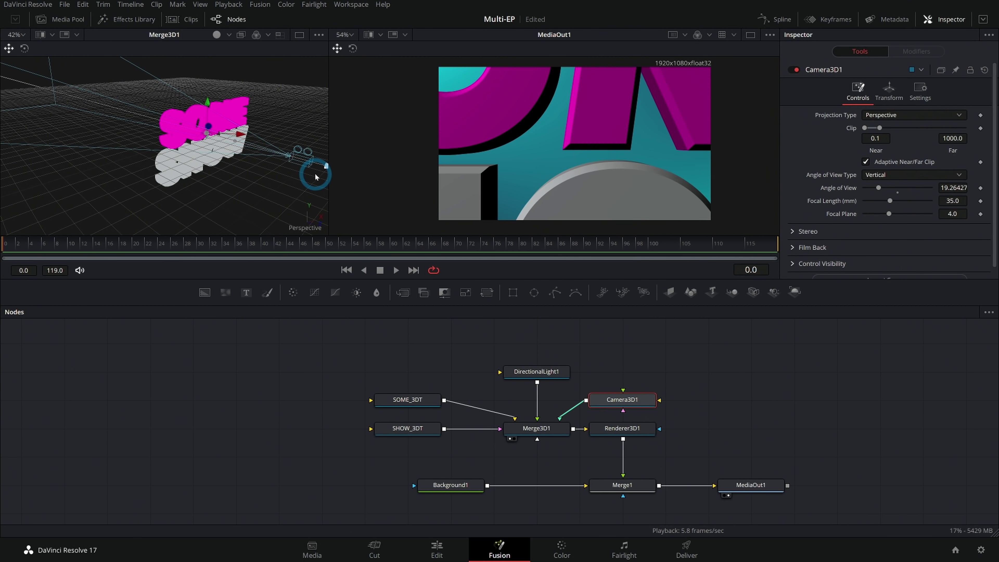
left_click_drag(315, 176, 487, 216)
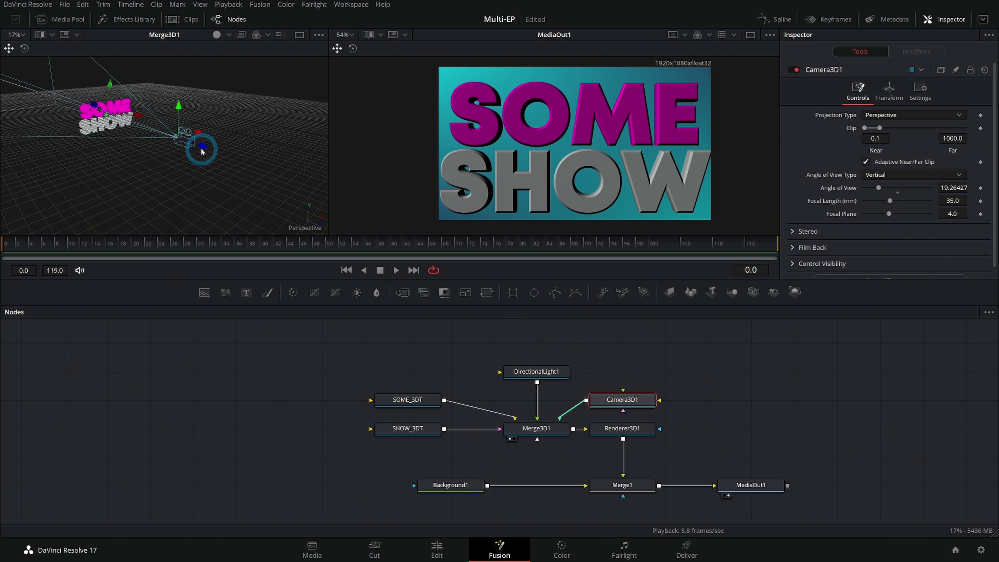
left_click_drag(201, 151, 253, 164)
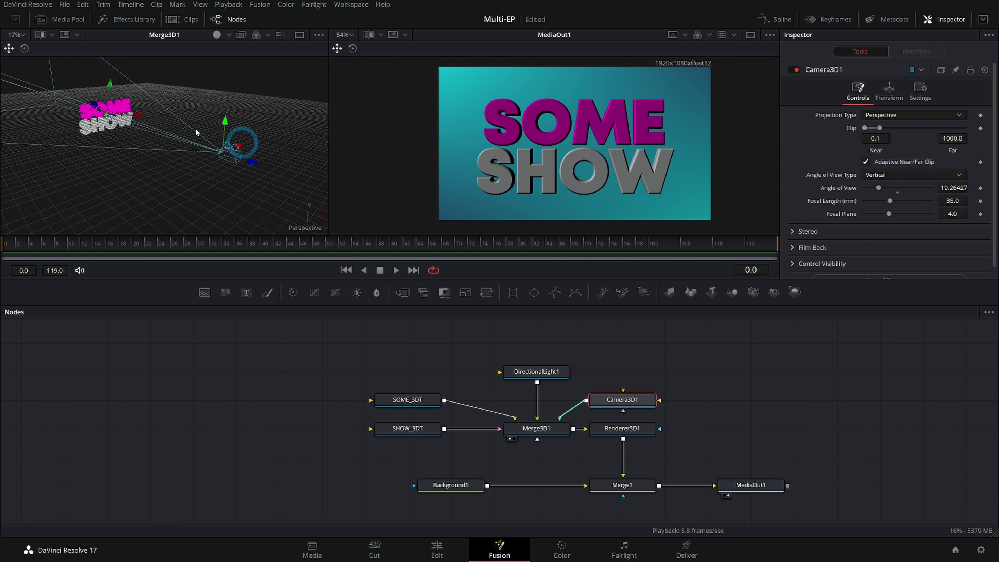
left_click(258, 166)
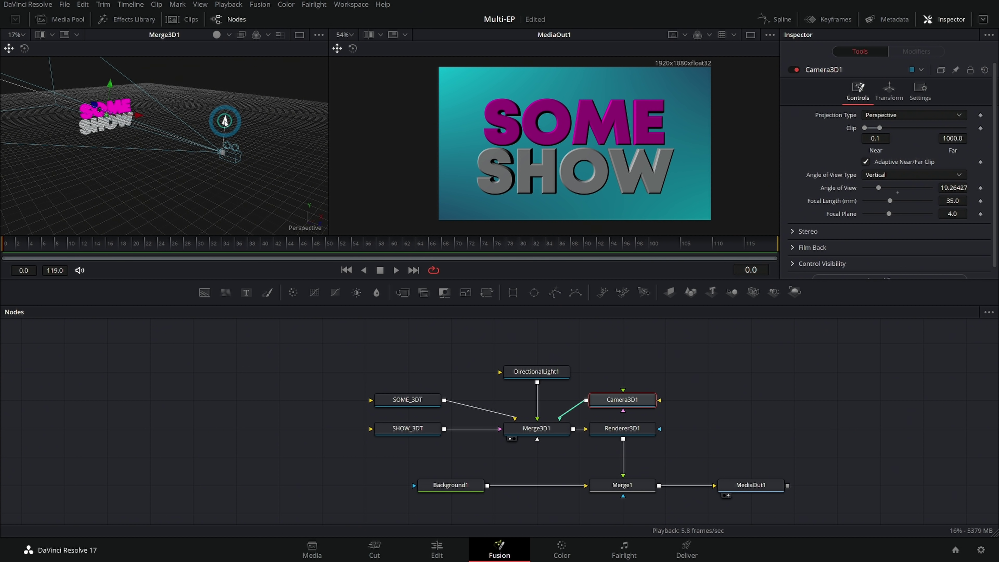
left_click_drag(225, 121, 225, 122)
left_click(572, 143)
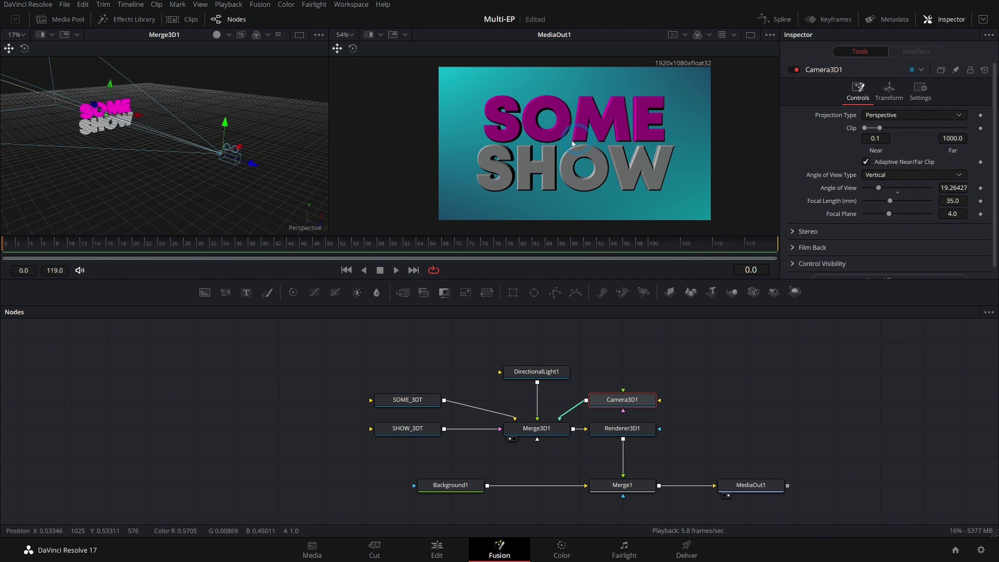
- Rotate the SOME_3DT text slightly in the negative direction around its Y axis
scroll(234, 153, "up", 5)
left_click_drag(234, 154, 271, 160)
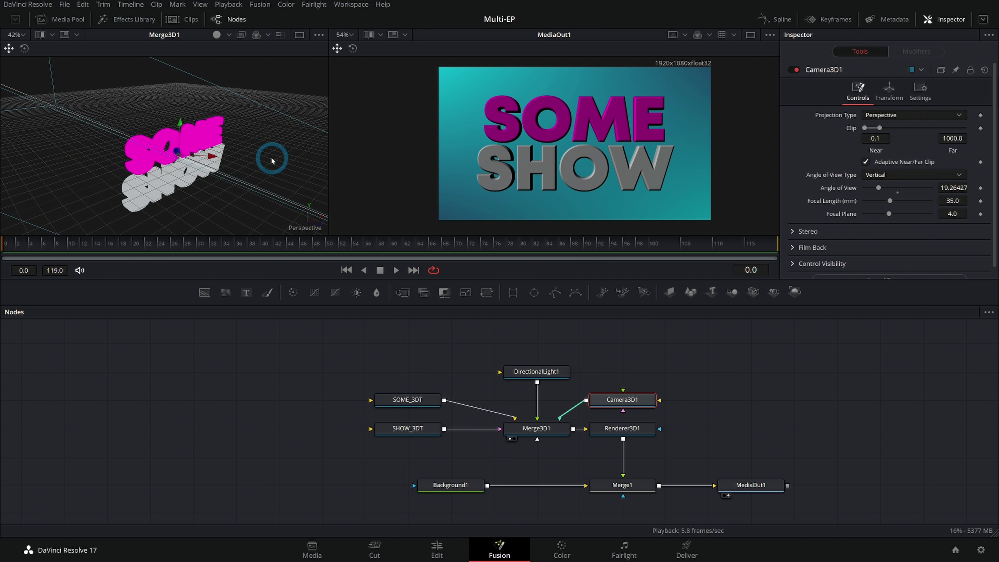
left_click(220, 144)
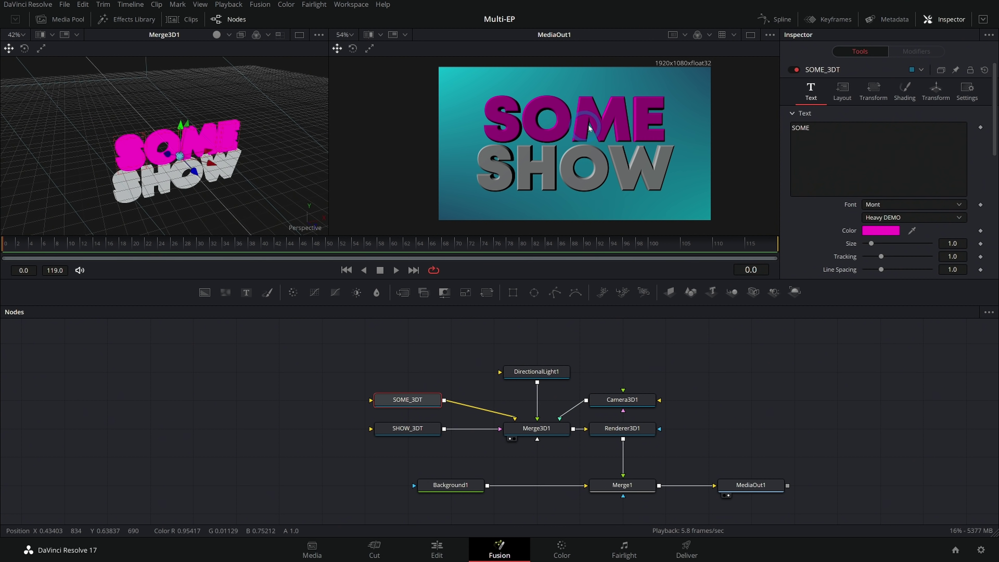
left_click(936, 90)
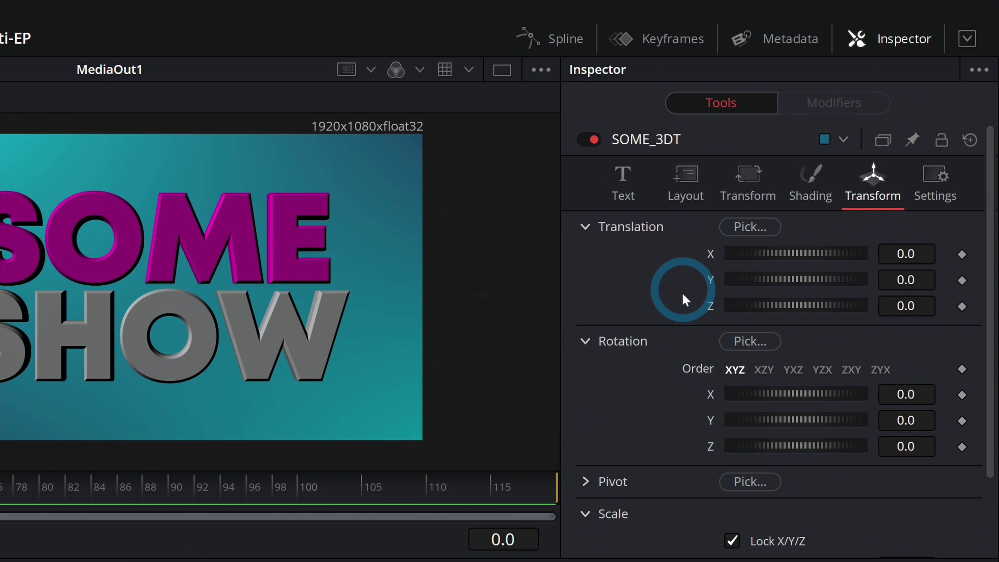
scroll(675, 346, "down", 1)
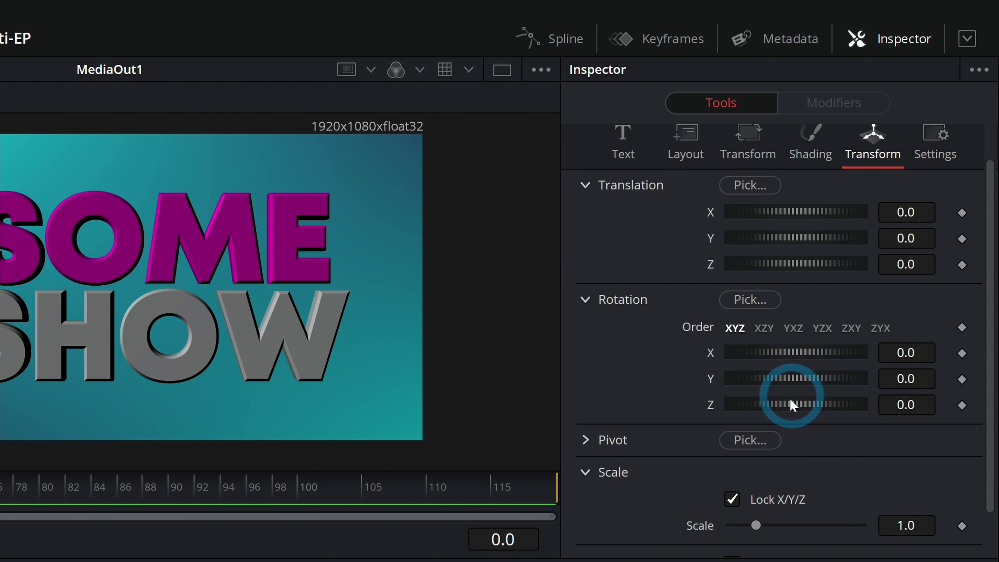
left_click_drag(820, 386, 796, 381)
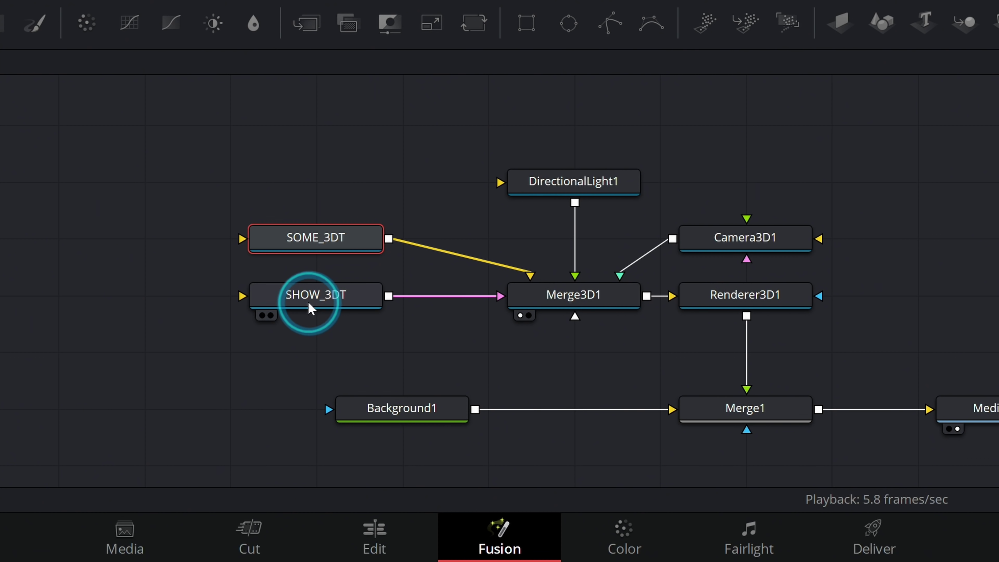
- Rotate the SHOW_3DT text to -5.2 on X and 7.8 on Y
left_click(309, 303)
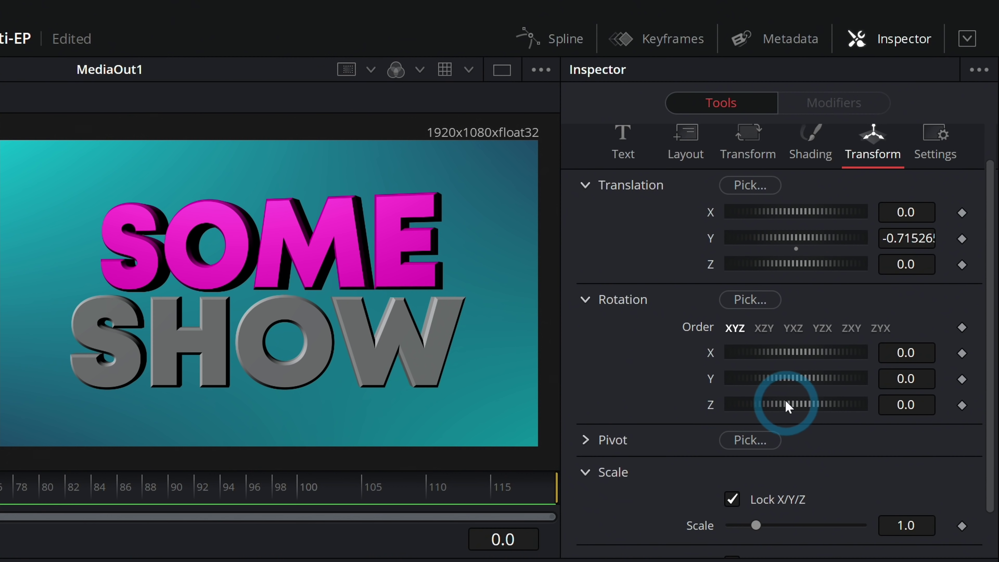
left_click_drag(785, 377, 789, 380)
mouse_move(809, 352)
left_mouse_down()
mouse_move(835, 354)
mouse_move(825, 350)
left_mouse_up()
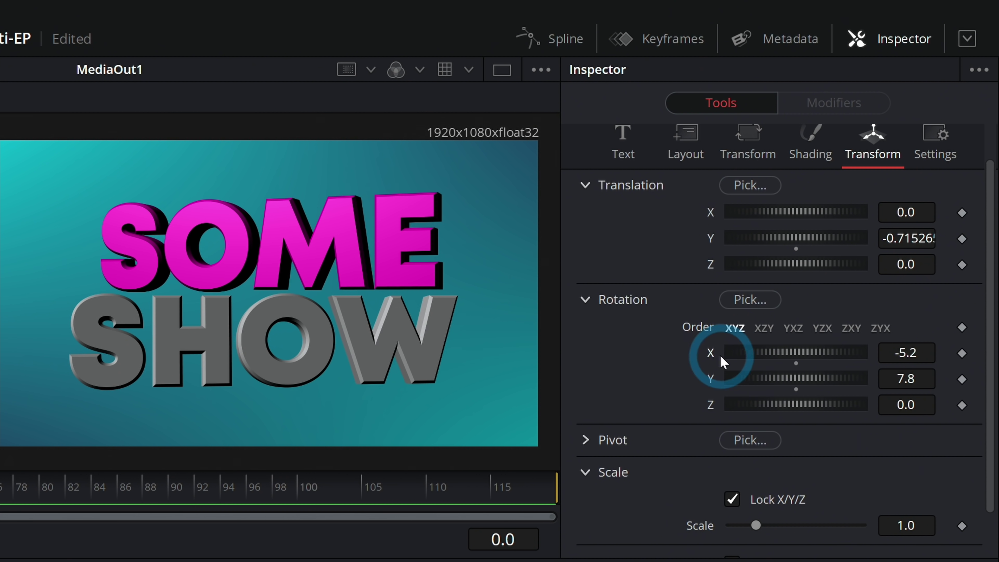
- Adjust the Y rotation of the SOME text to about -9.84 with the rotation manipulator in the 3D view
left_click(622, 136)
left_click(676, 224)
left_click_drag(891, 436, 896, 441)
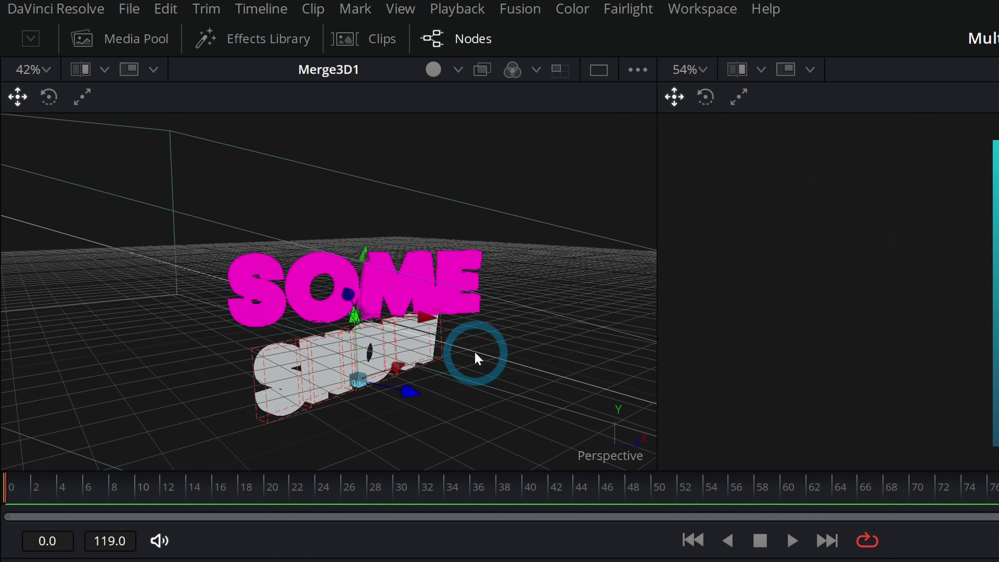
scroll(415, 380, "up", 4)
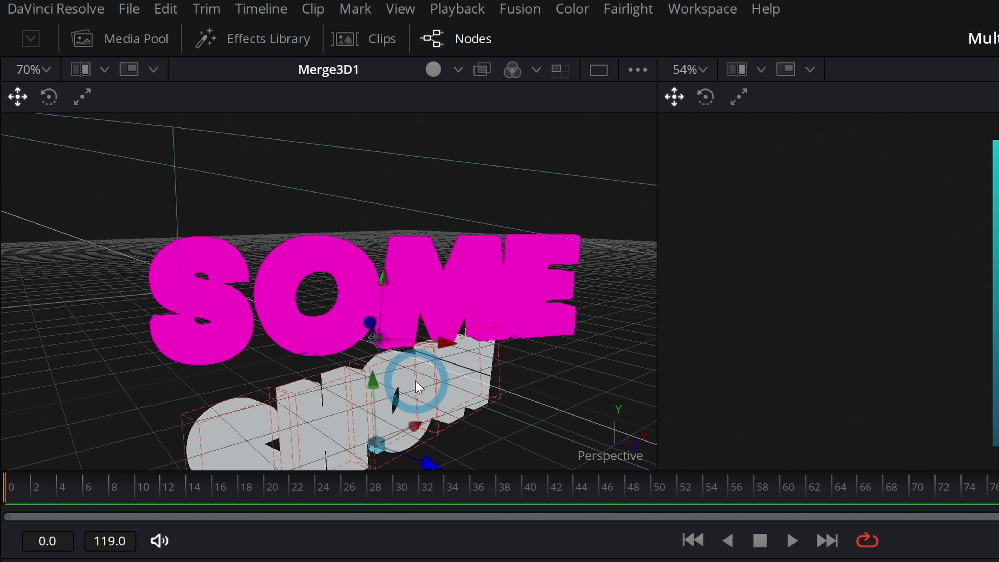
left_click_drag(447, 395, 497, 227)
left_click(58, 98)
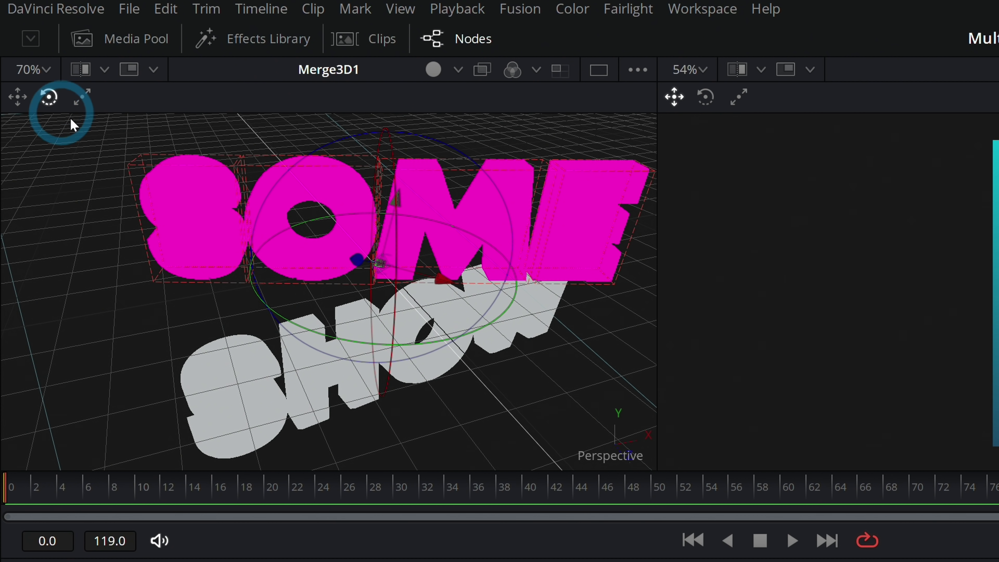
left_click_drag(291, 328, 324, 323)
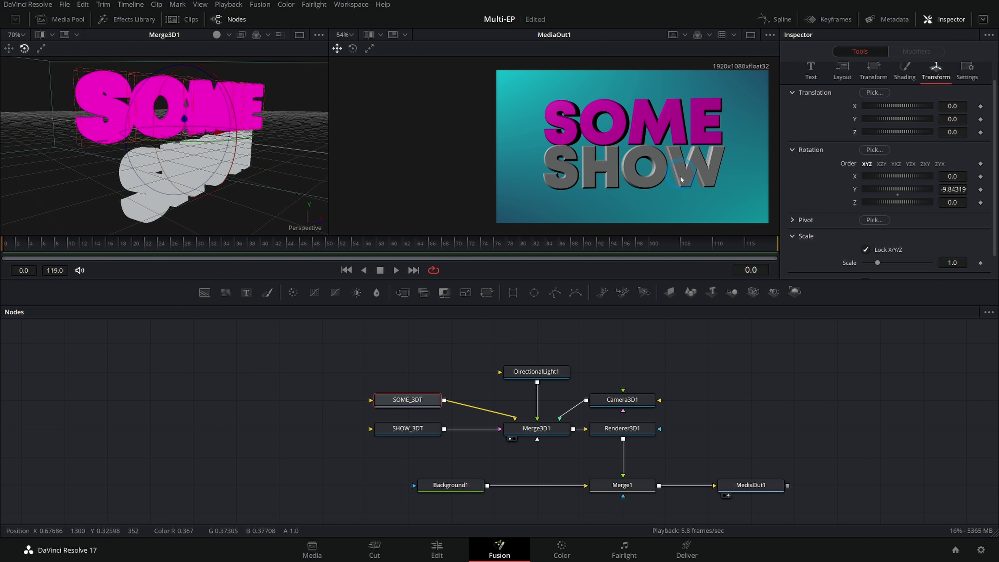
- Rotate DirectionalLight1 to 5.2 on Y and adjust its X rotation to light the front faces of the words
left_click(549, 375)
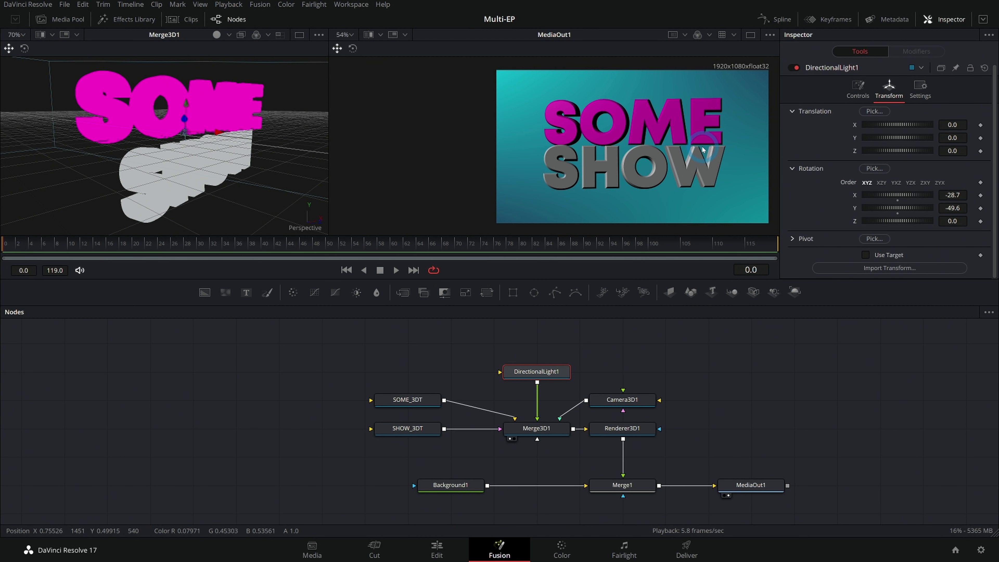
scroll(702, 149, "up", 1)
mouse_move(911, 210)
left_mouse_down()
mouse_move(904, 214)
mouse_move(917, 212)
left_mouse_up()
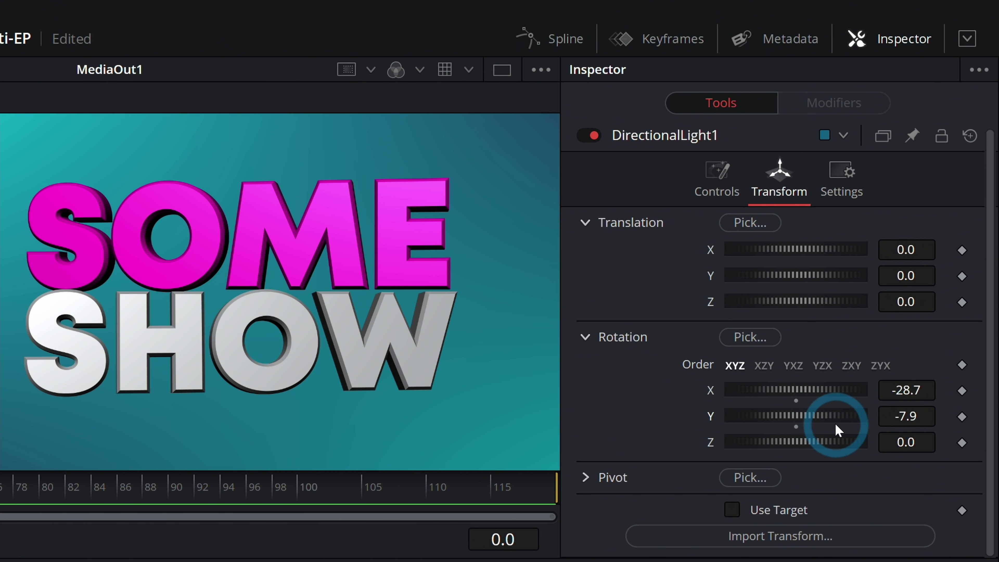
left_click_drag(838, 429, 848, 426)
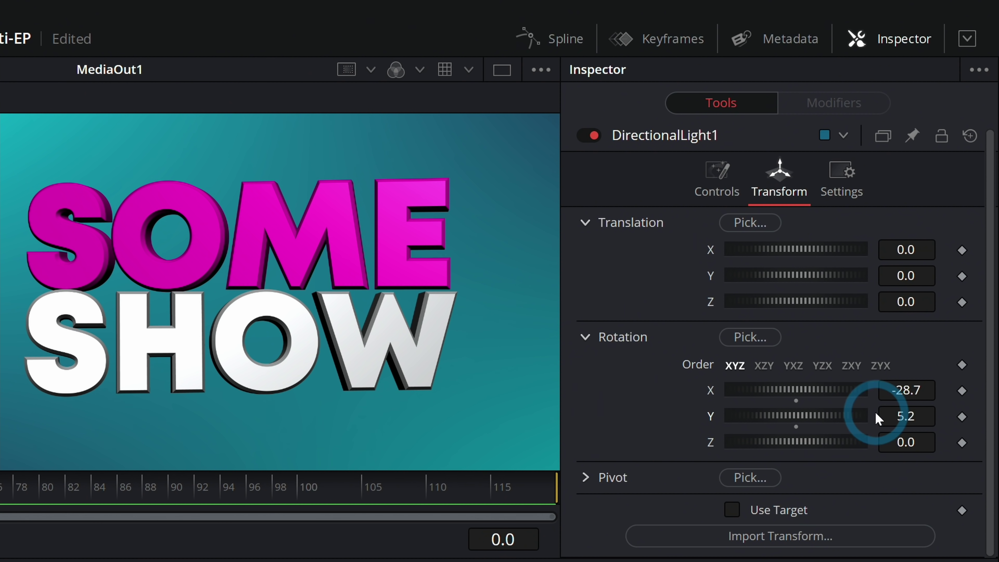
left_click_drag(846, 391, 843, 393)
- Increase the extrusion depth of the SHOW_3DT text to 0.2
left_click_drag(386, 383, 445, 388)
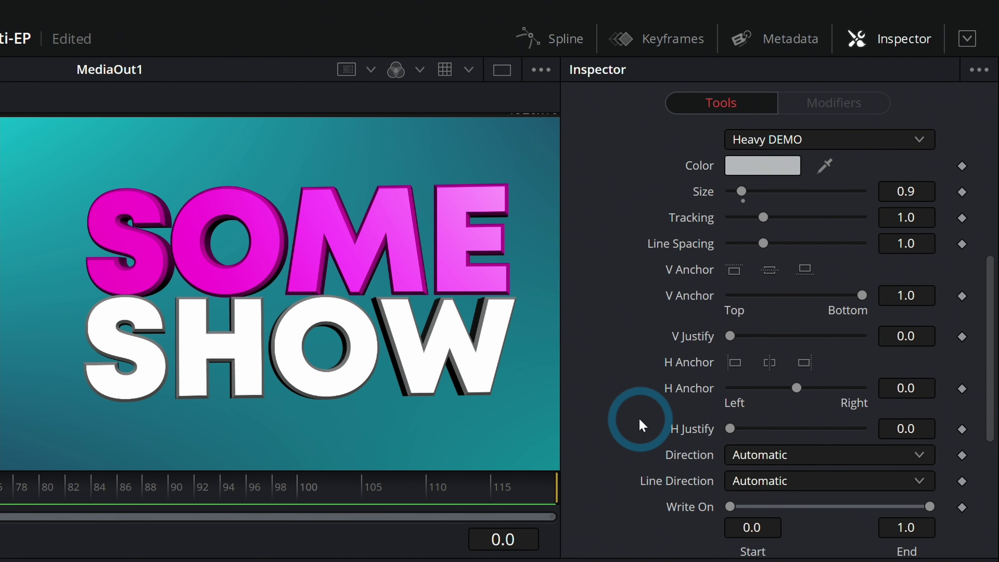
scroll(640, 419, "down", 5)
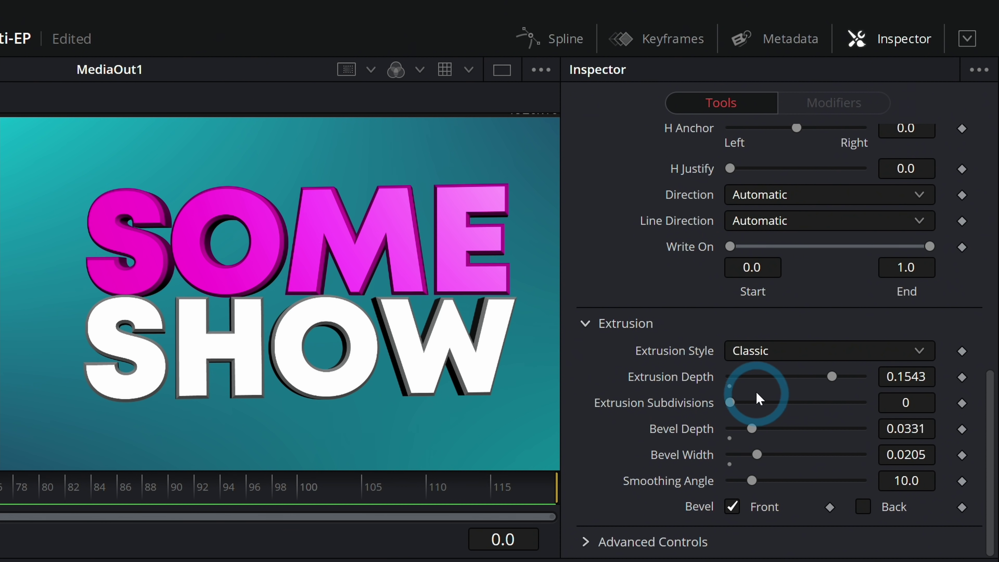
left_click_drag(832, 377, 904, 386)
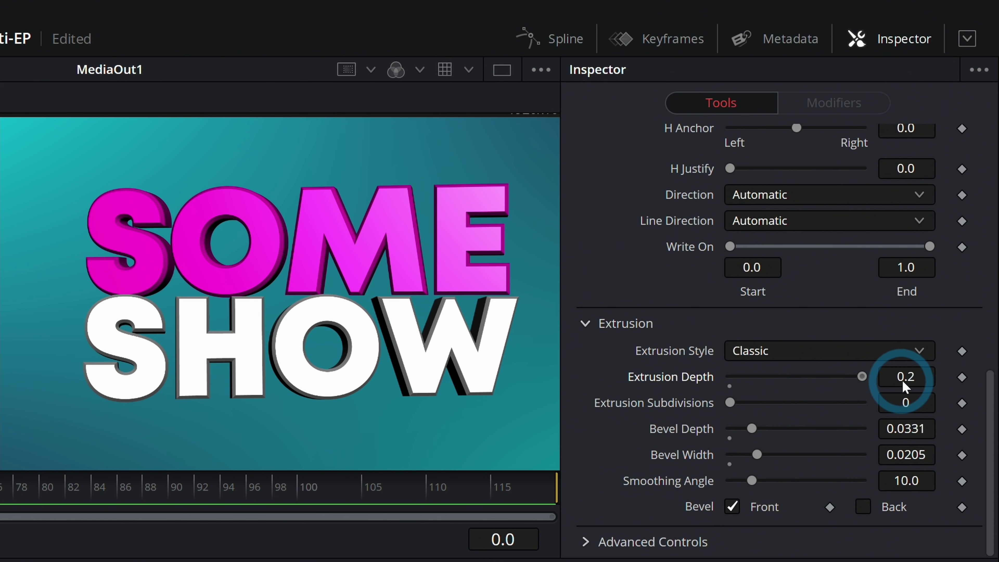
- Set the extrusion depth of the SHOW_3DT text to 0.6
left_click(910, 378)
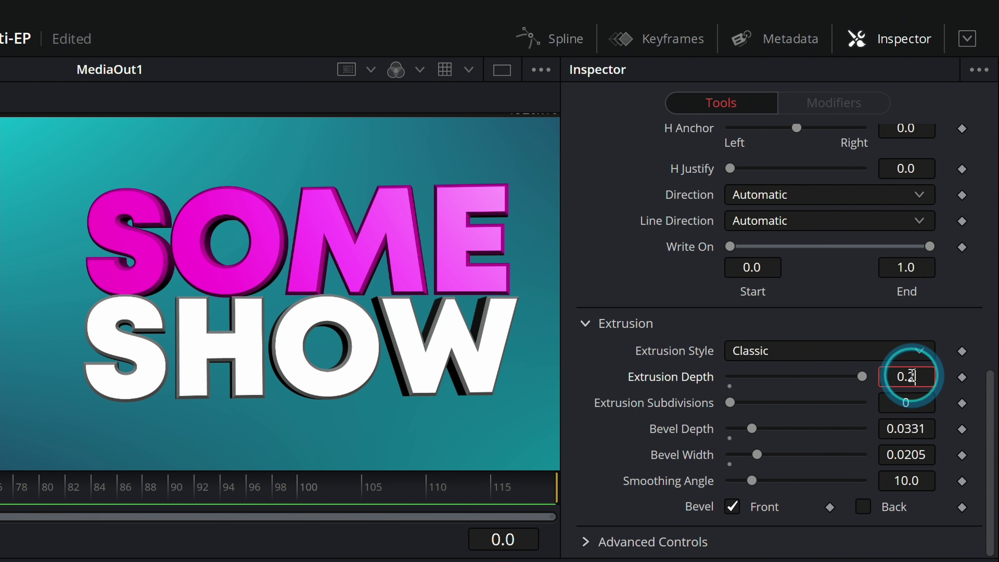
type("0.6")
key("Tab")
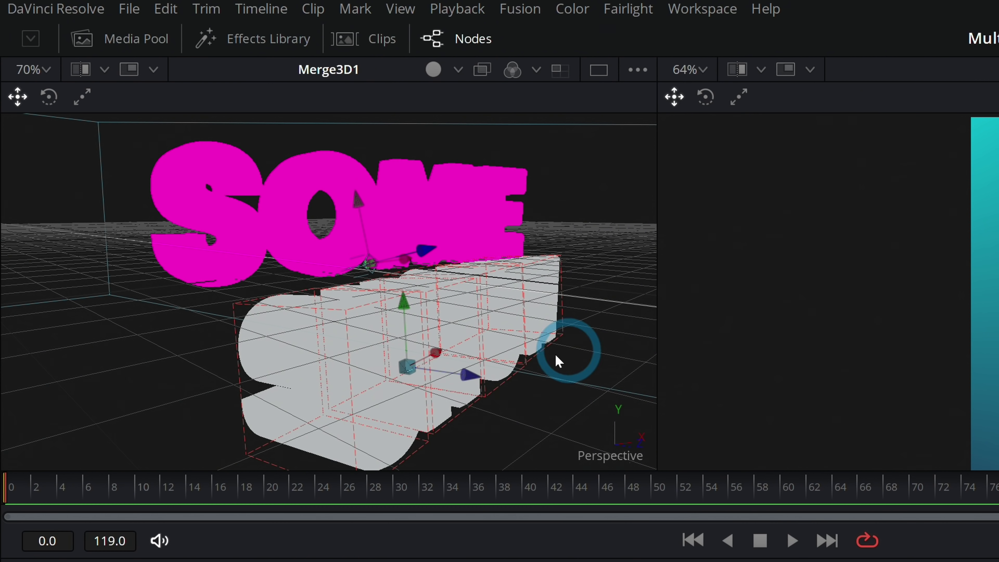
- Enable lighting in the Merge3D1 perspective view so the extruded letters are shaded
left_click_drag(559, 360, 408, 134)
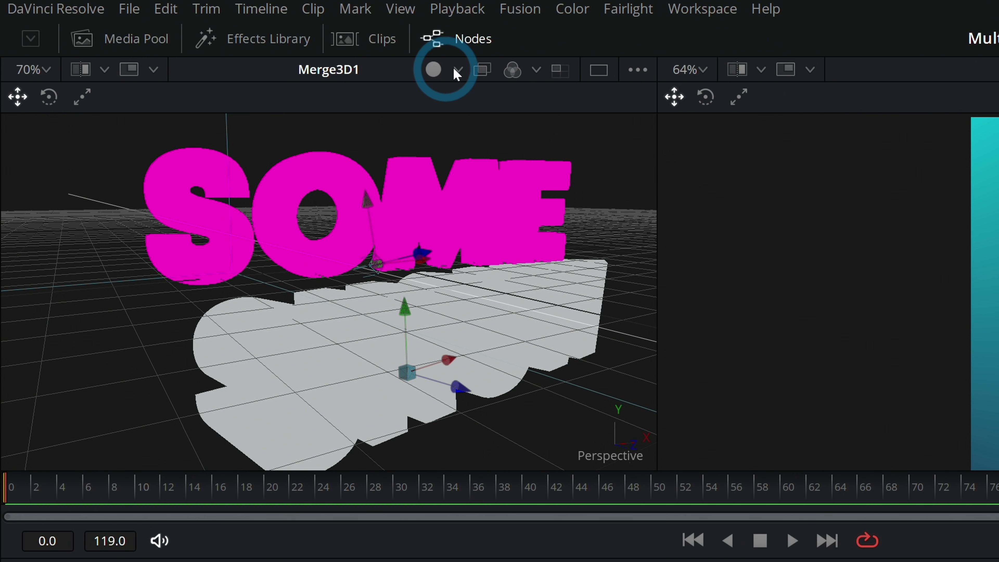
left_click(442, 72)
left_click(478, 155)
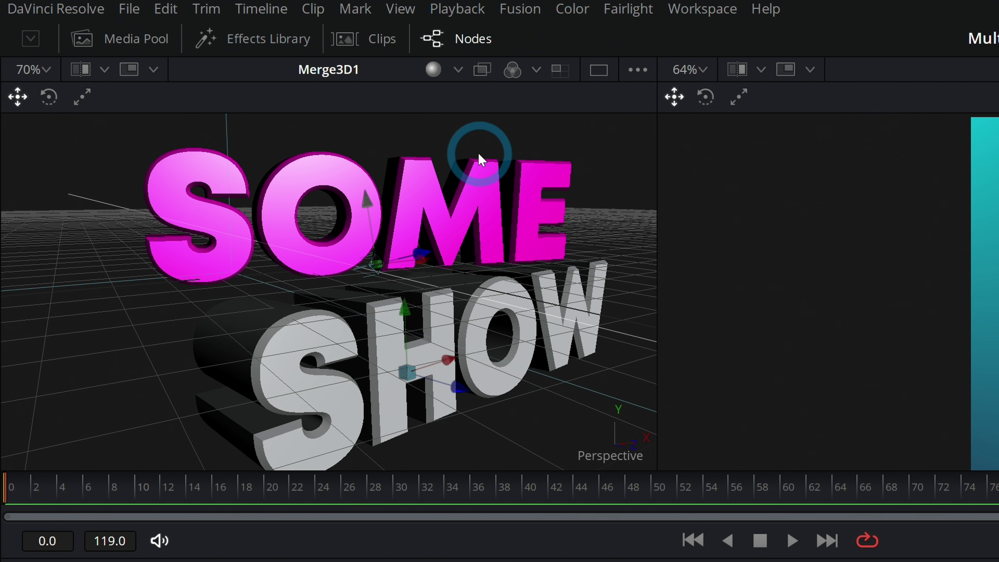
- Set the extrusion depth of the SOME_3DT text to 0.5
left_click_drag(441, 323, 566, 374)
left_click(286, 198)
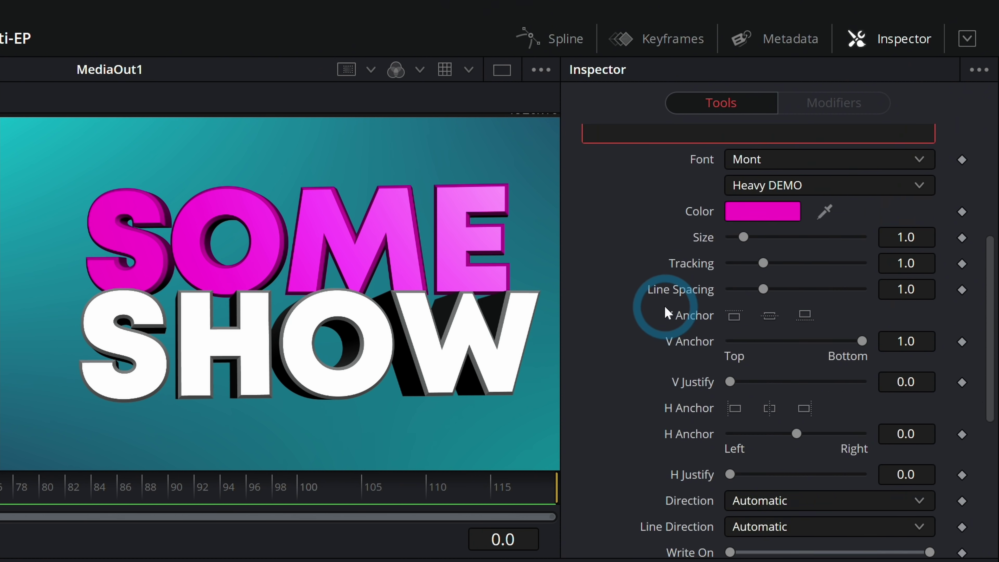
scroll(664, 313, "down", 5)
left_click(903, 392)
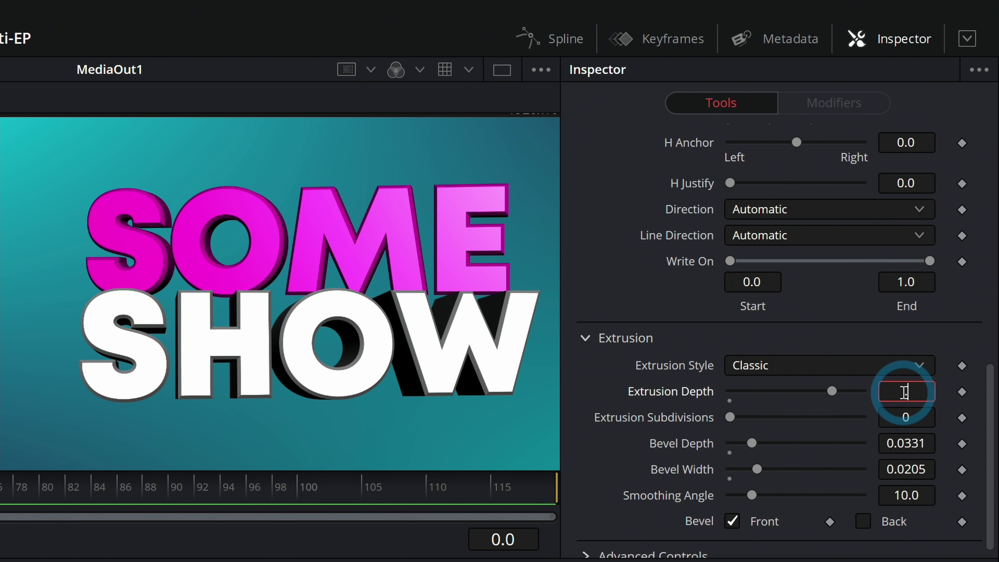
type("0.5")
key("Return")
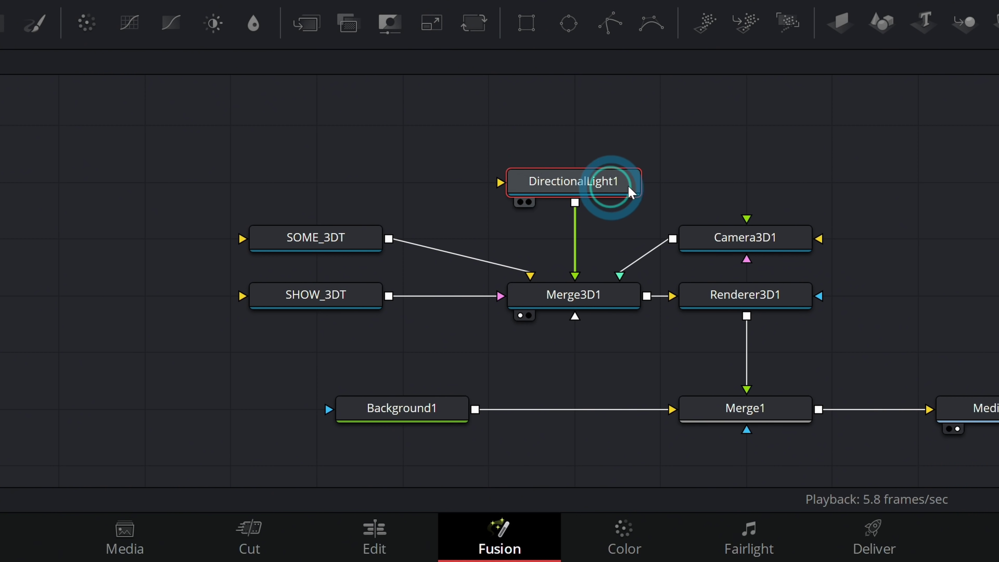
- Move DirectionalLight1 above and in front of the words to about X -0.3, Y 1.1, Z 2.18, and rotate it to -36.6 on X and -2.5 on Y
left_click(839, 21)
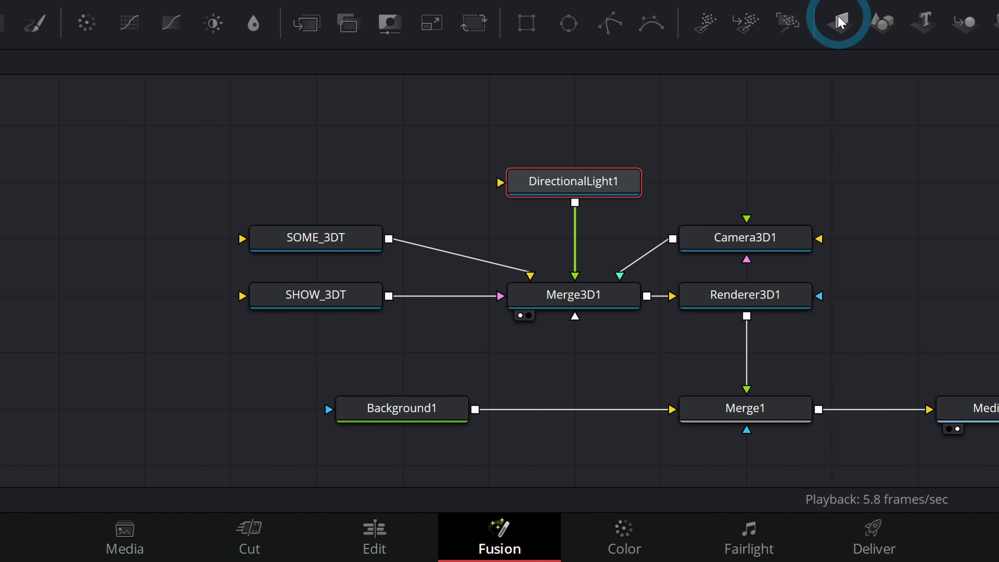
left_click(662, 352)
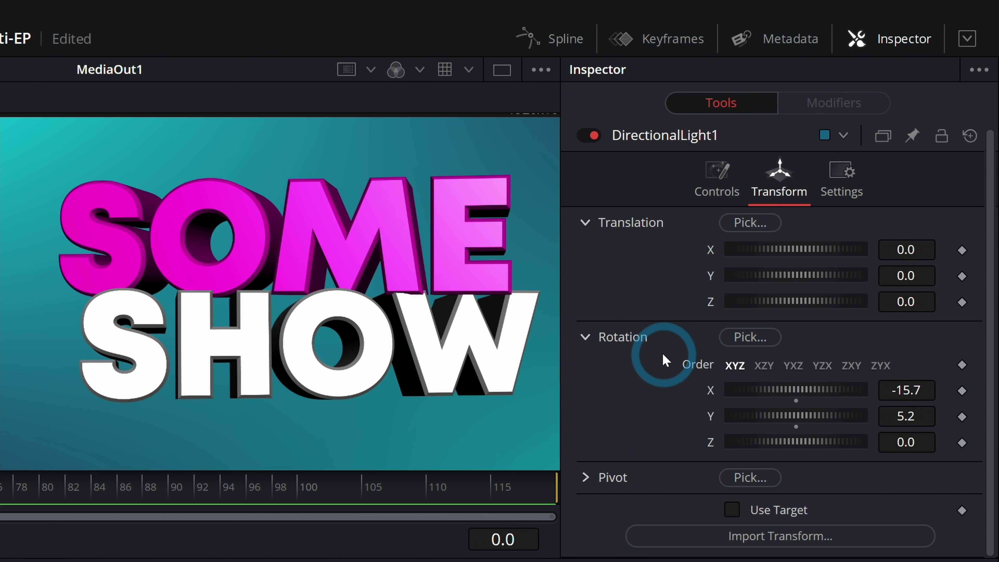
left_click(813, 413)
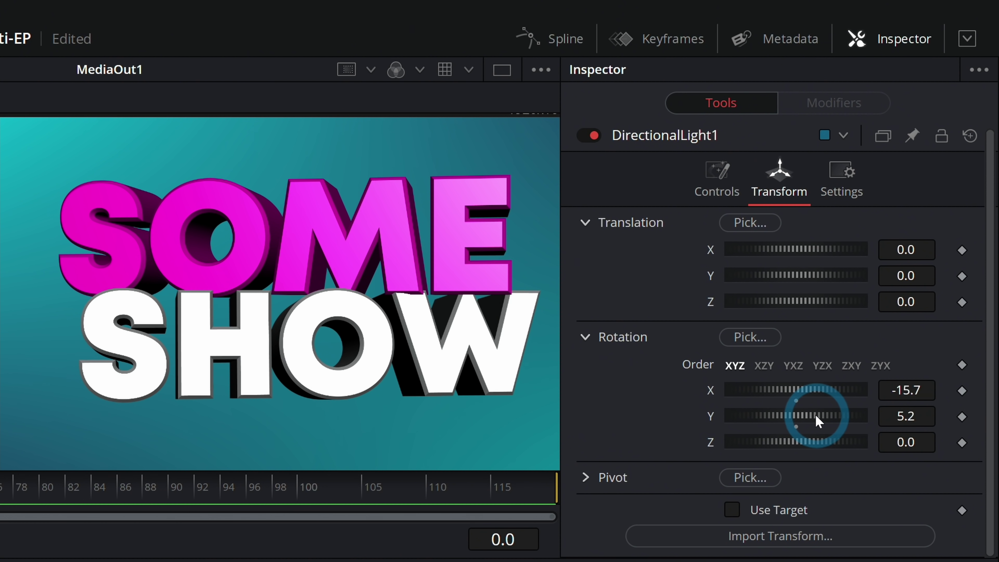
left_click_drag(814, 414, 816, 414)
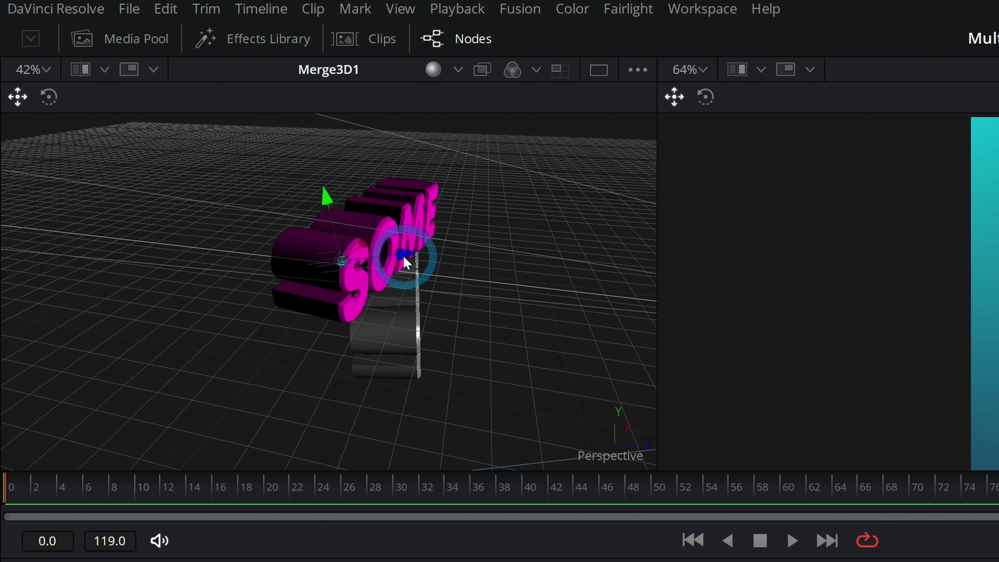
left_click_drag(402, 255, 667, 241)
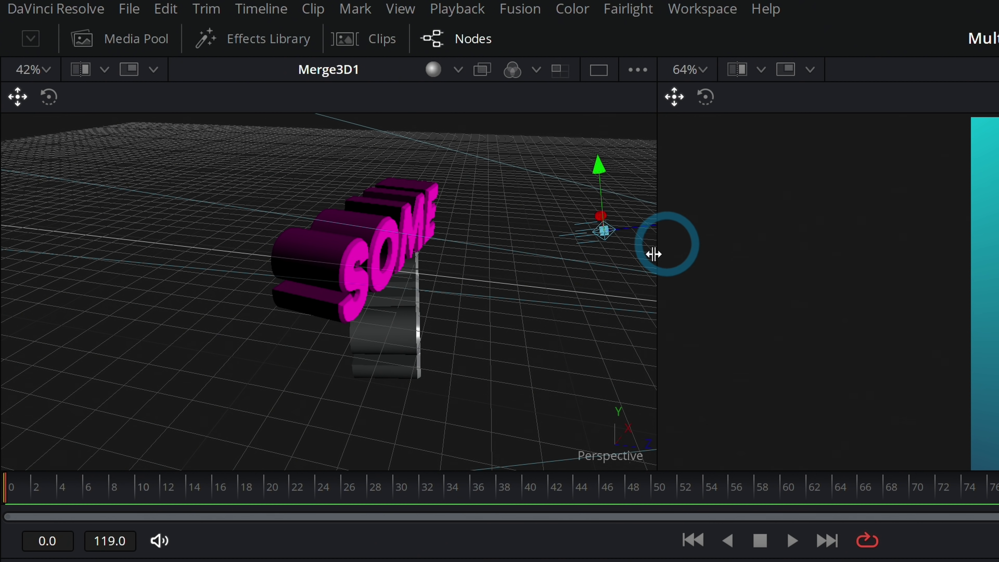
left_click_drag(583, 320, 422, 267)
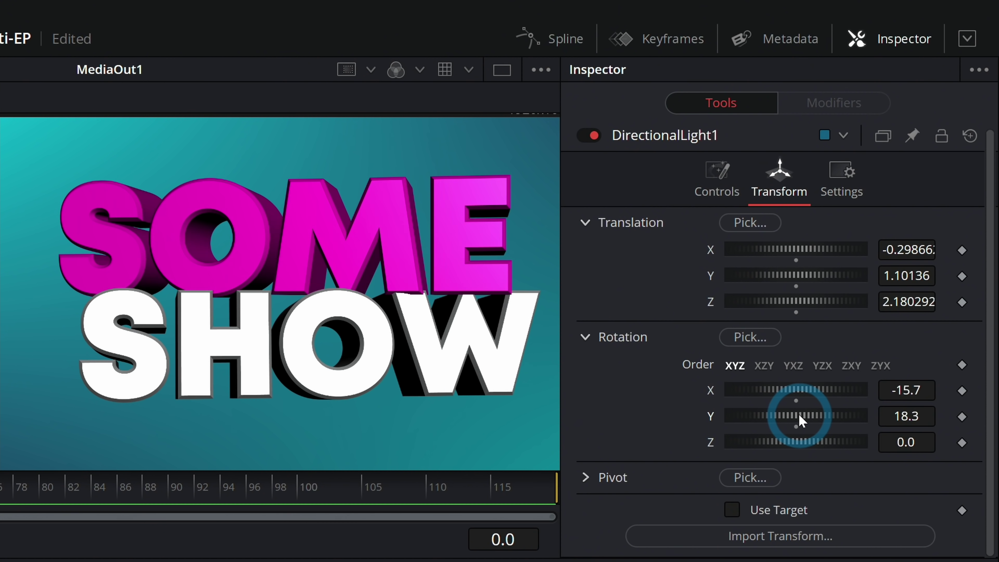
left_click_drag(799, 416, 795, 416)
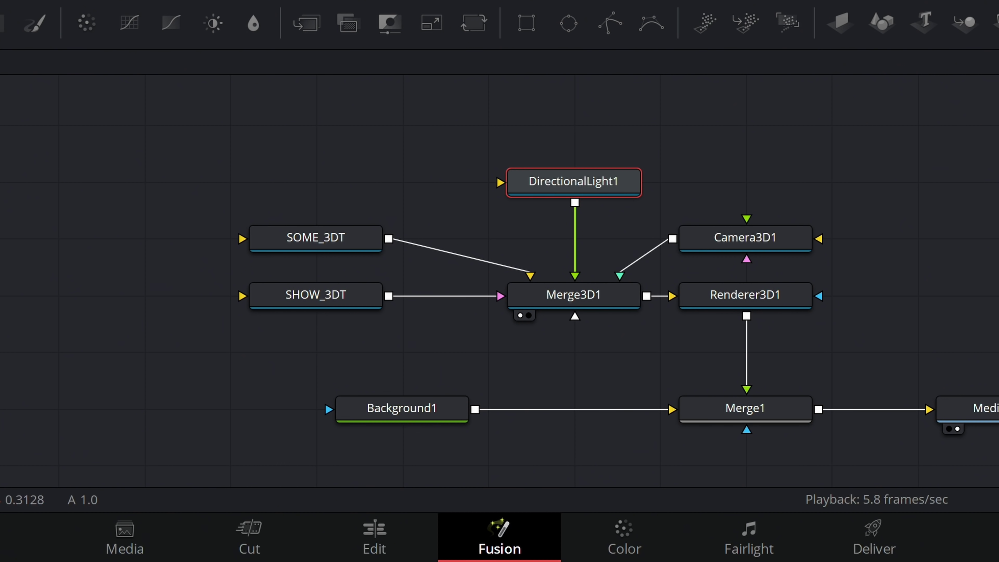
- Rename the DirectionalLight1 node to Key_Light
left_click(596, 190)
key("F2")
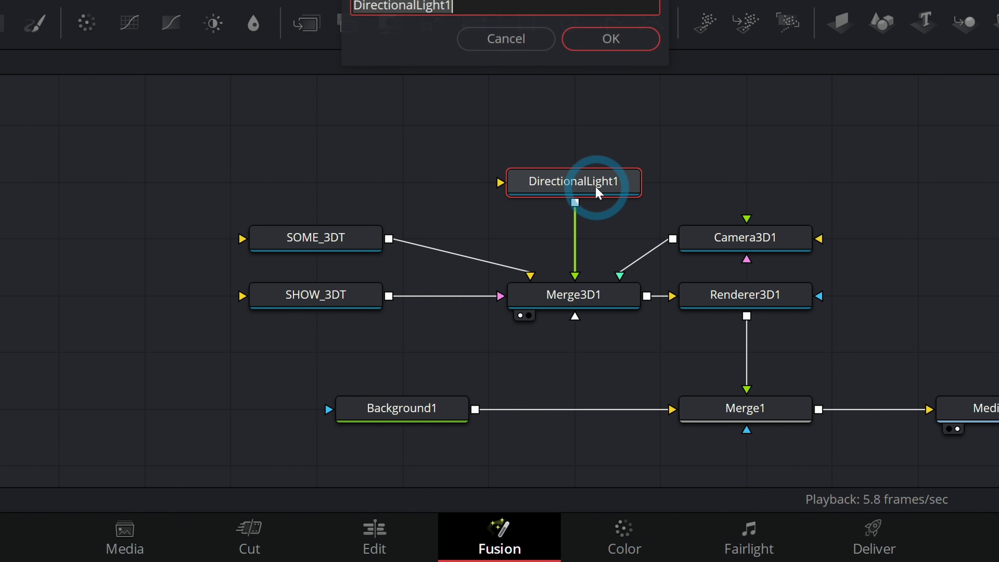
type("Key_Light")
key("Return")
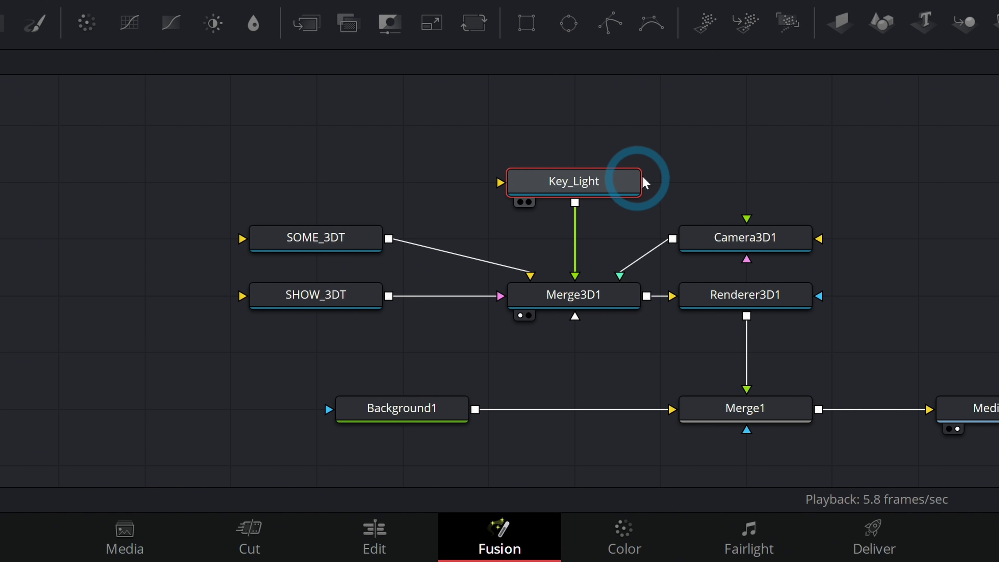
- Duplicate Key_Light as a node named Rim_Light, connect it to Merge3D1 and place it between Key_Light and Camera3D1
key("ctrl+c")
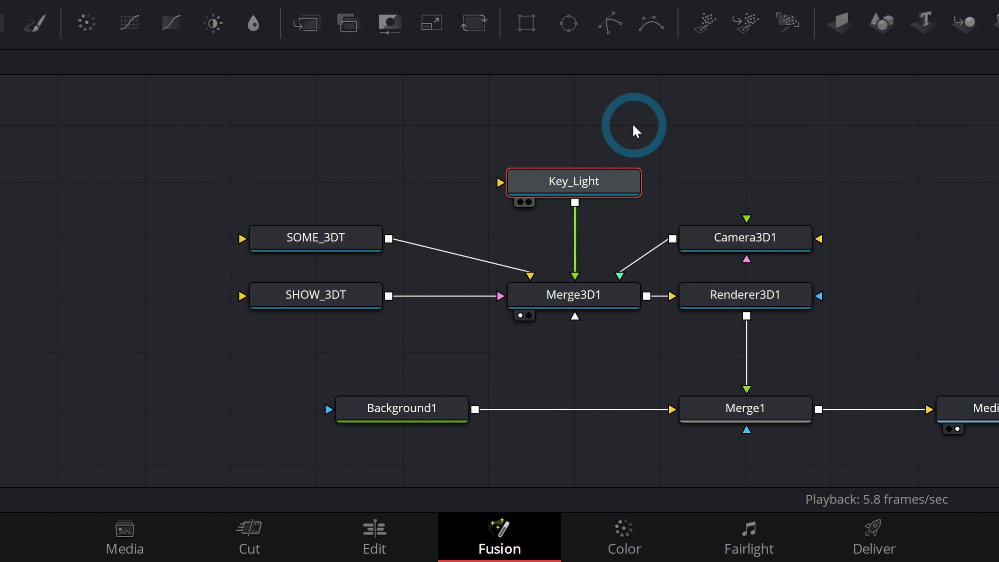
left_click(633, 125)
key("ctrl+v")
key("F2")
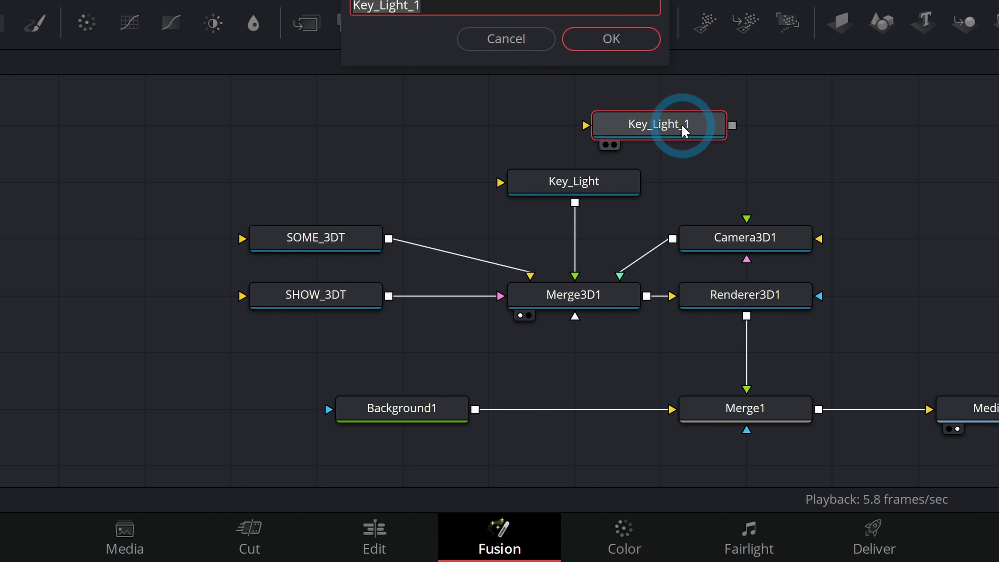
type("Ri")
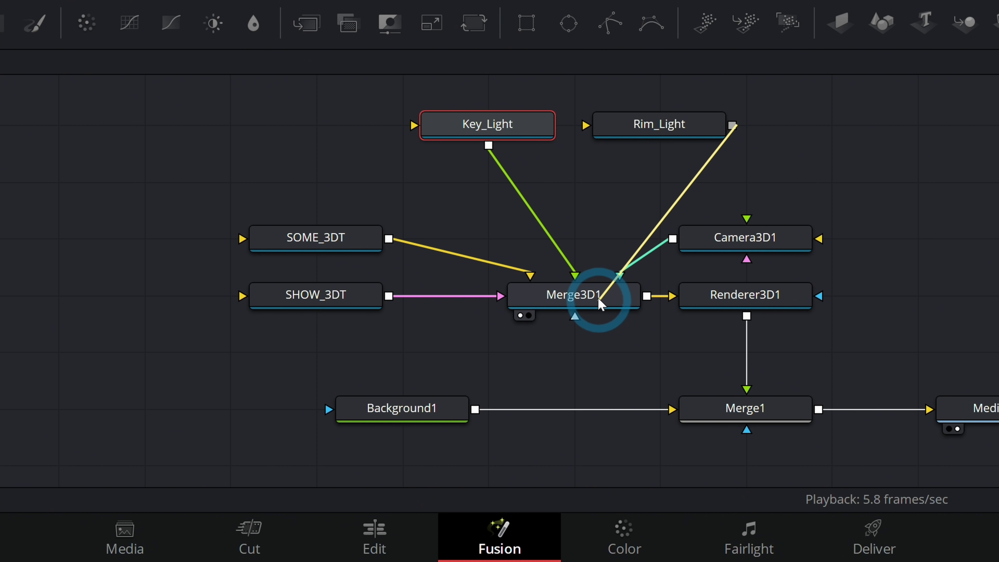
left_click_drag(675, 207, 661, 165)
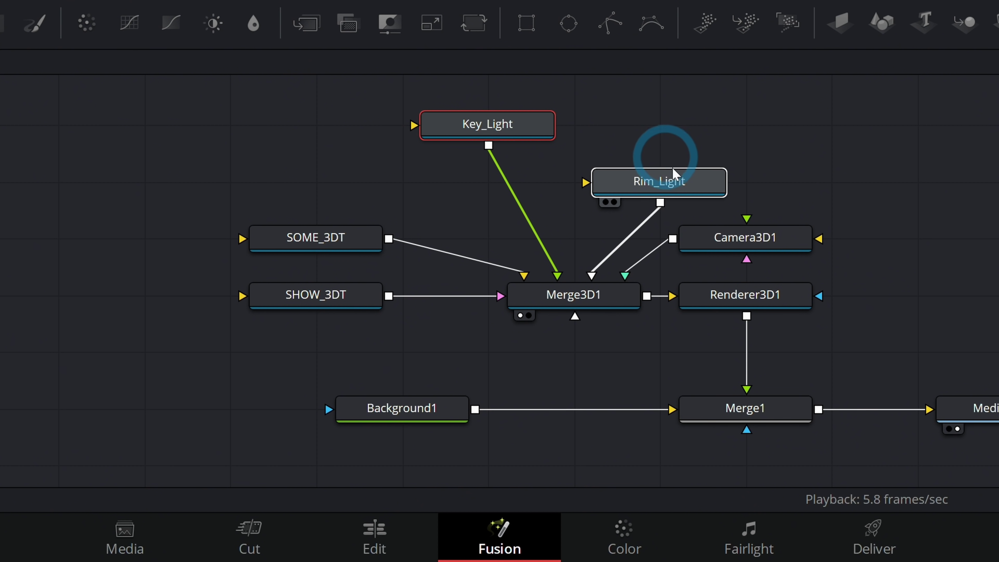
- Rotate Rim_Light to -122.7 on X and move it above and behind the words, to about X -0.19, Y 1.43, Z -0.22
left_click(675, 184)
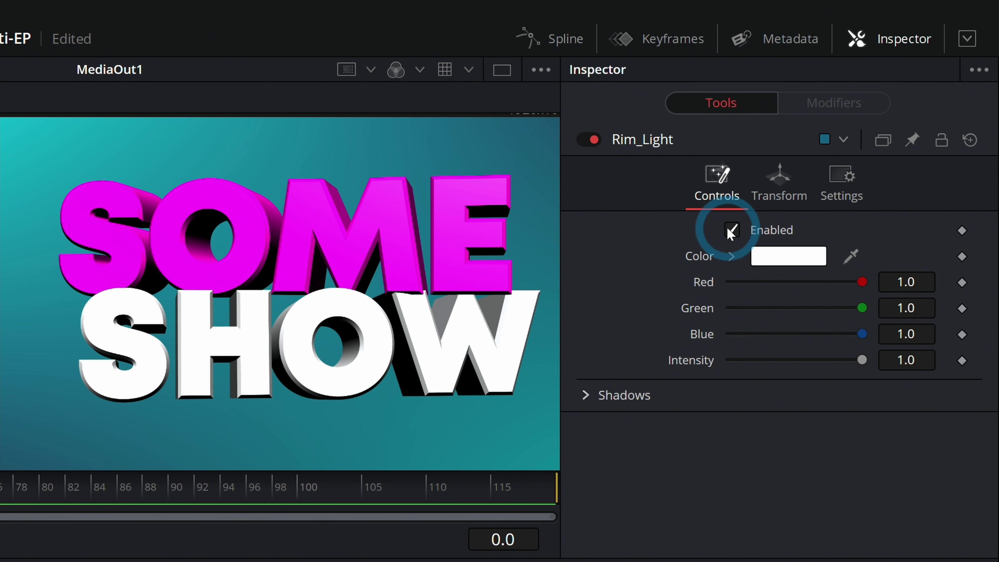
left_click(775, 179)
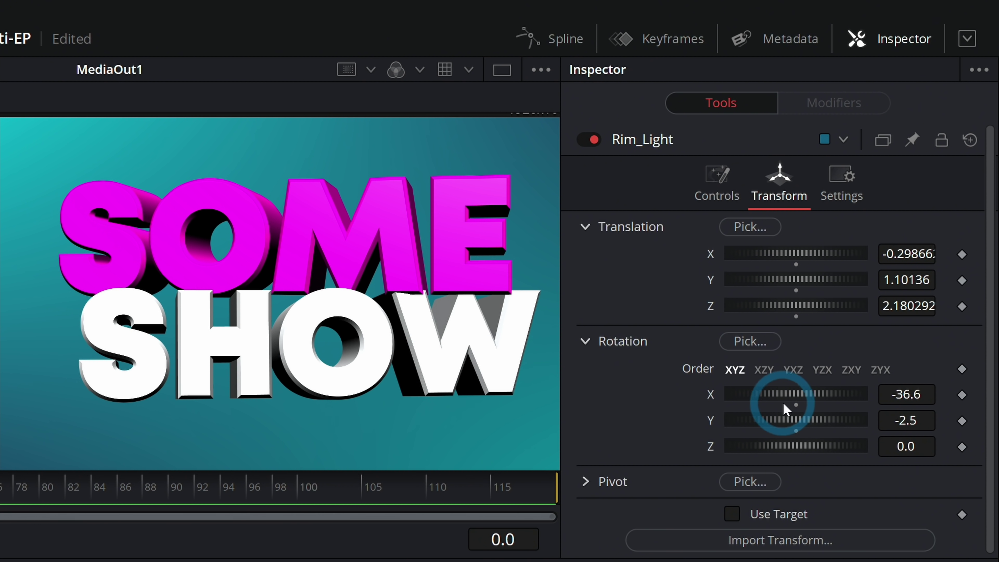
left_click_drag(821, 395, 779, 383)
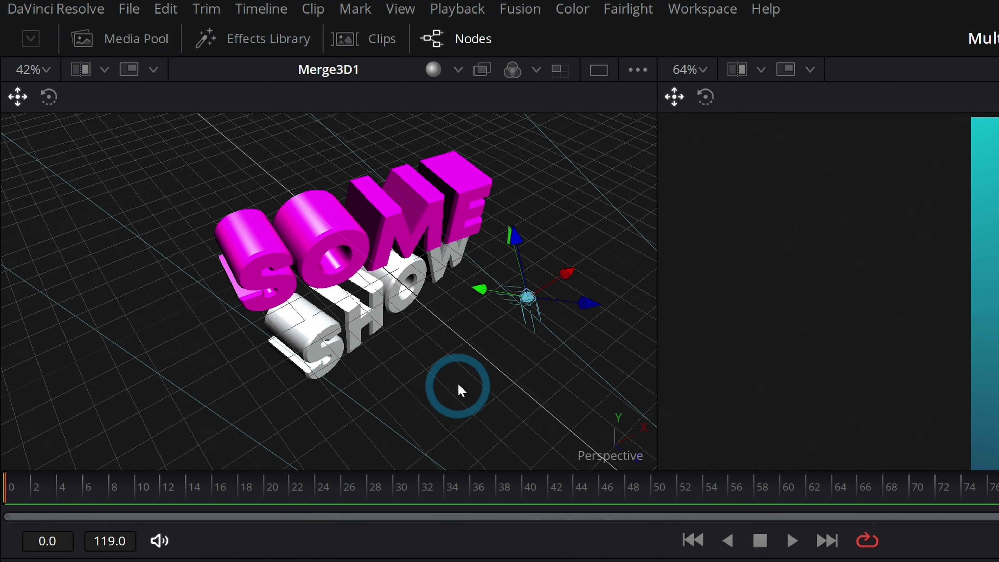
left_click_drag(459, 391, 397, 348)
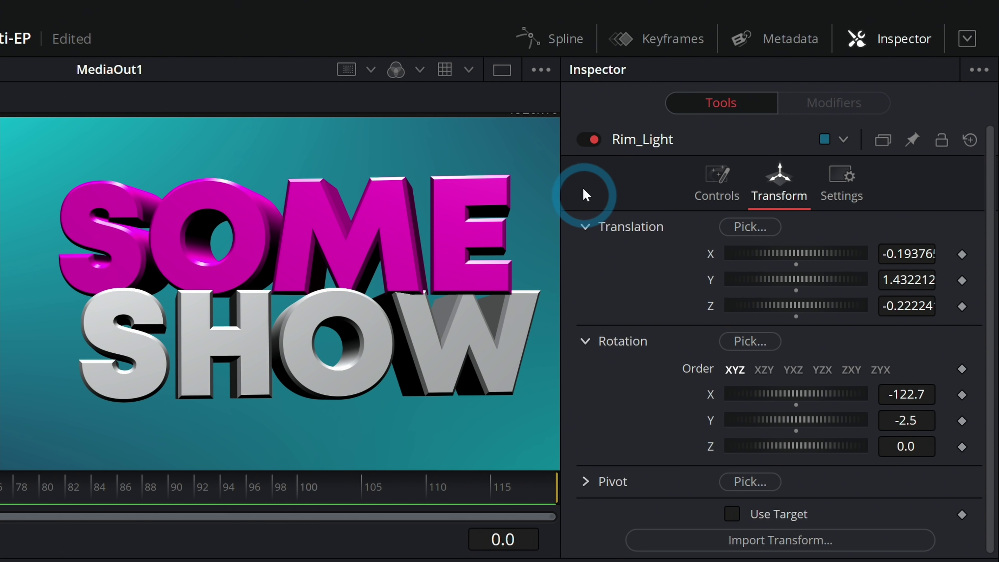
- Toggle Rim_Light off and on several times to compare its effect on the letter edges, leaving it enabled
left_click(589, 139)
left_click(590, 139)
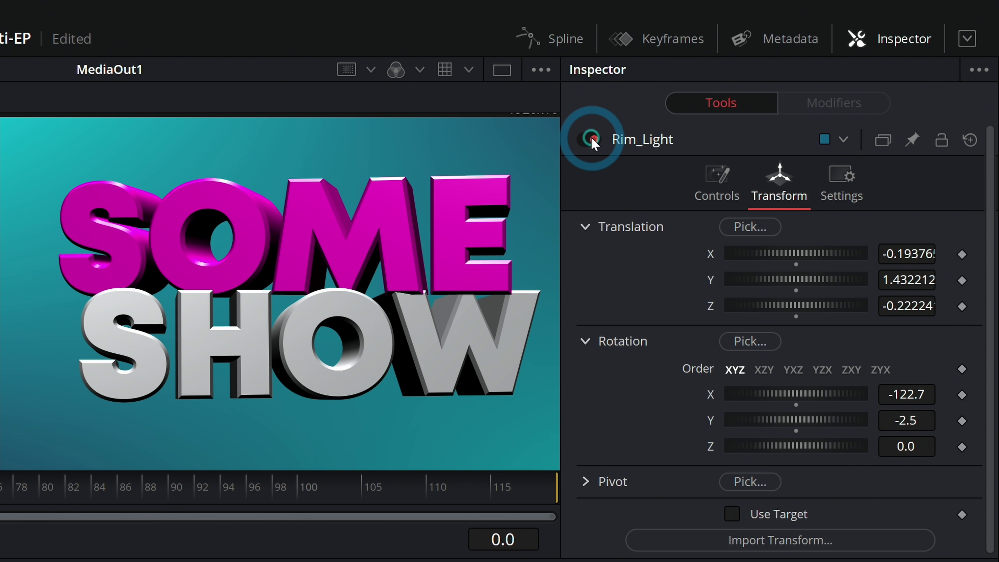
left_click(590, 139)
left_click(590, 139)
left_click(591, 137)
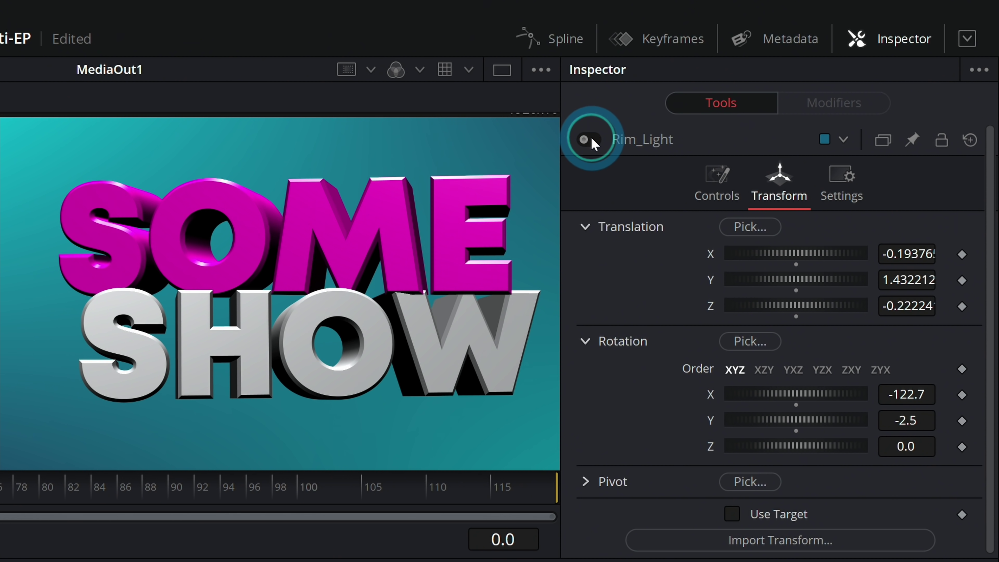
left_click(590, 137)
left_click(591, 138)
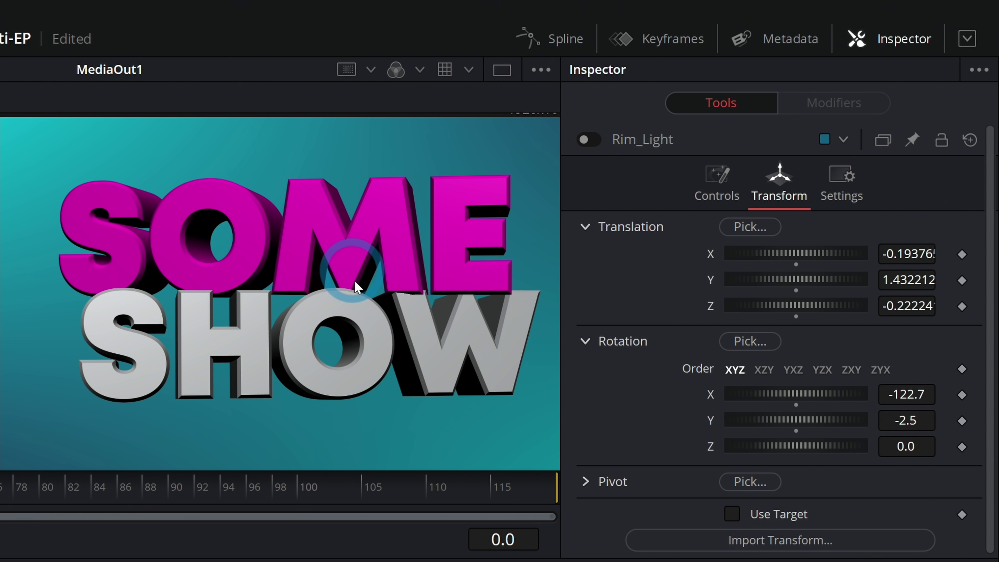
left_click(590, 139)
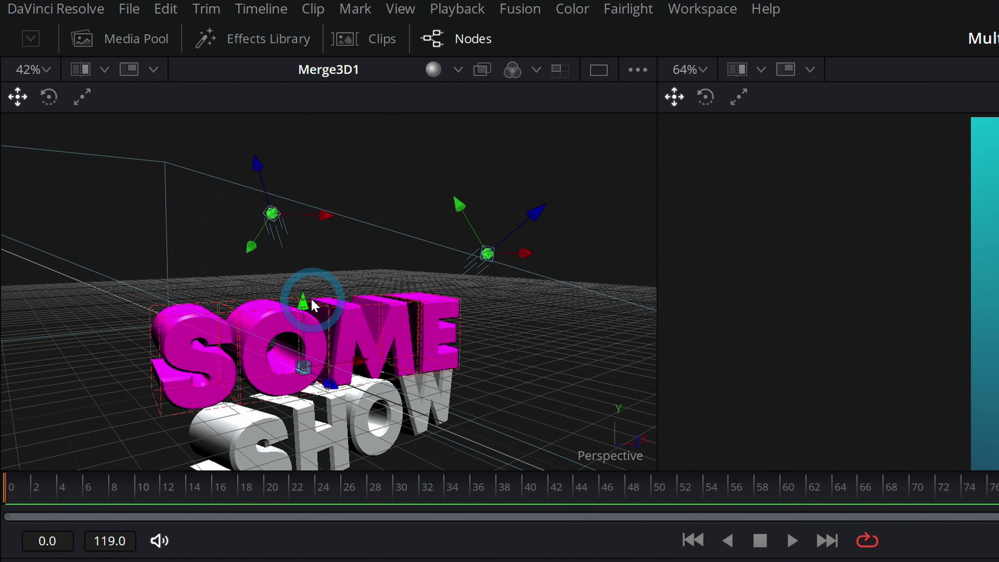
- Raise the SOME text to about 0.049 on Y and keyframe its X rotation at 0.0 on frame 30
left_click_drag(303, 300, 302, 286)
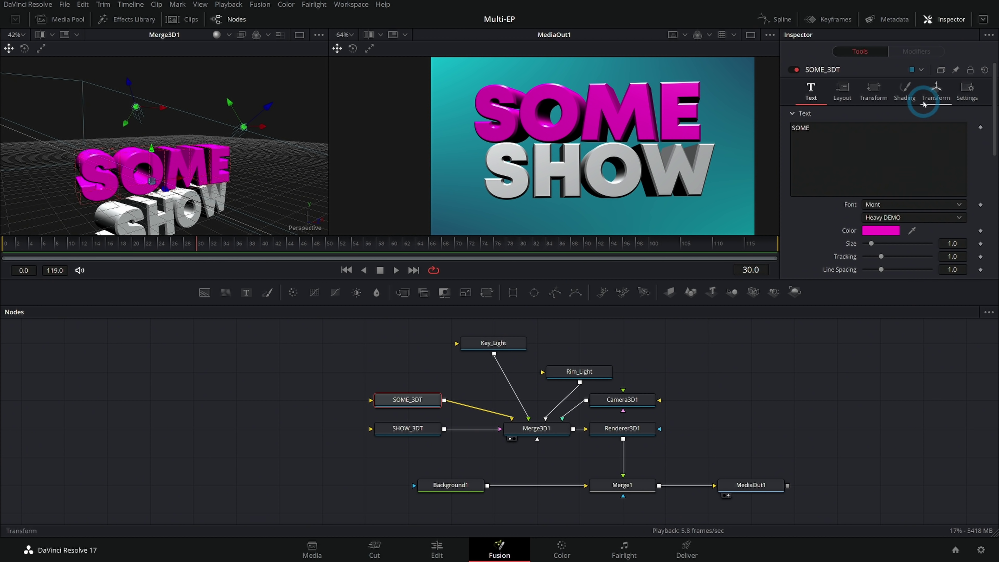
left_click(929, 99)
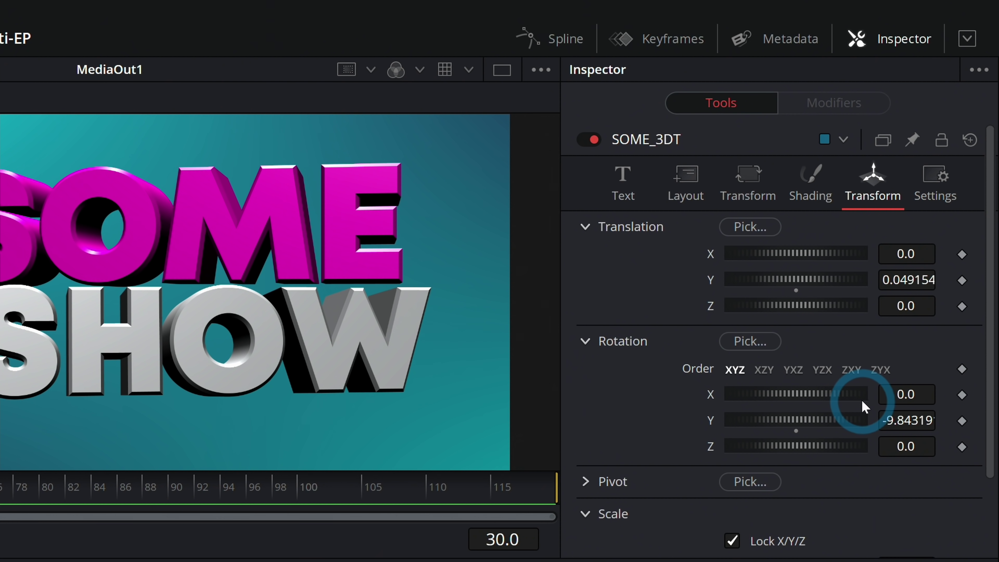
left_click_drag(831, 397, 827, 398)
left_click_drag(299, 347, 362, 348)
left_click(795, 404)
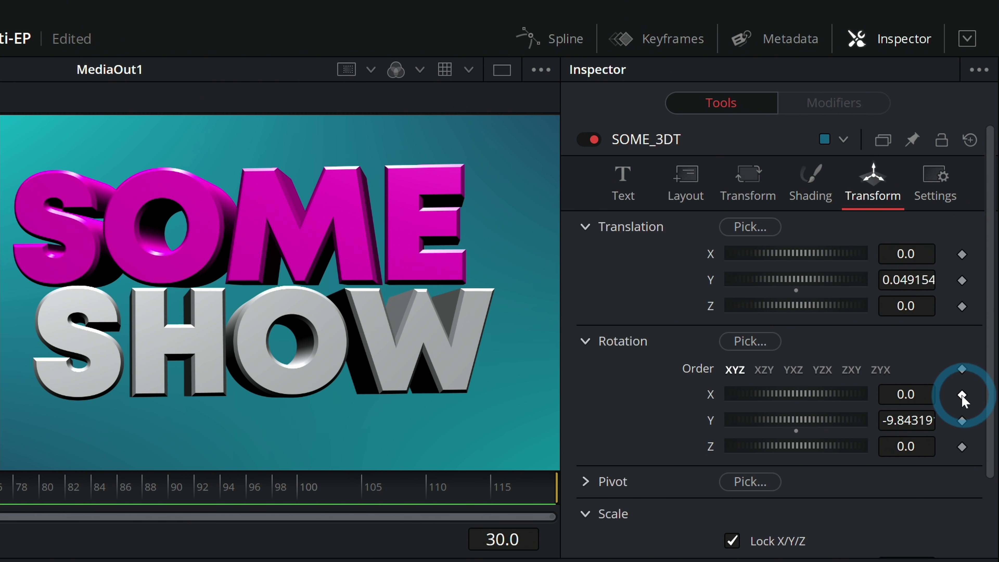
left_click(961, 396)
- Keyframe the SHOW_3DT text's X rotation at -5.2 on frame 30 and give it a different X tilt at frame 0
left_click(412, 432)
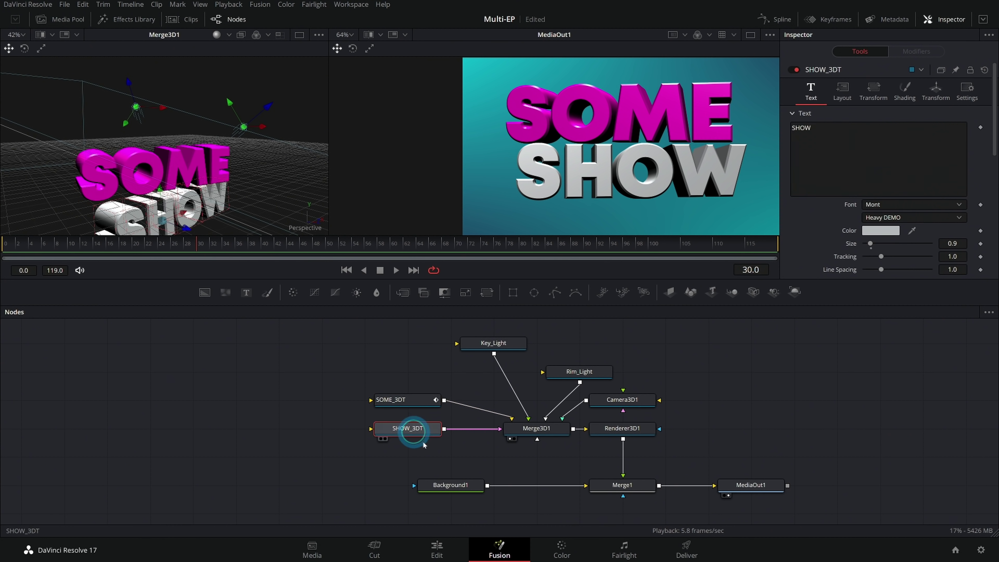
left_click(187, 244)
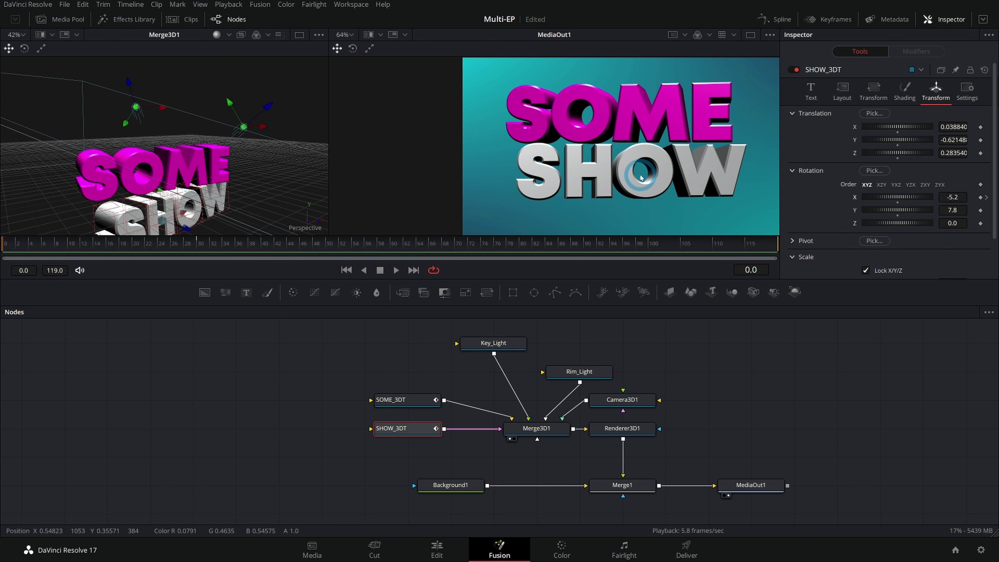
left_click_drag(904, 196, 907, 199)
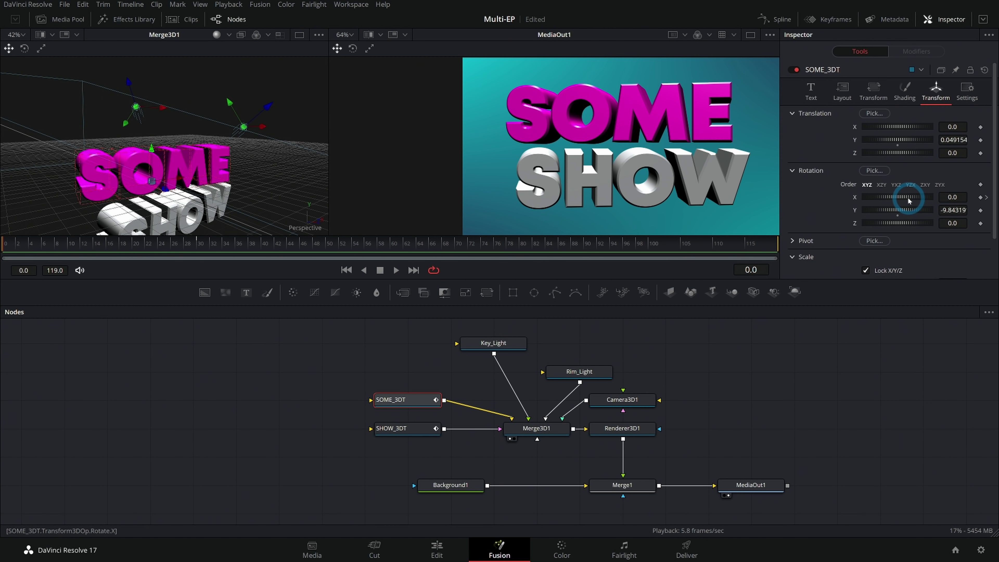
- Give the SOME_3DT text a negative X rotation at frame 0 and play the tilt animation from the start
left_click_drag(909, 200, 905, 199)
left_click(12, 241)
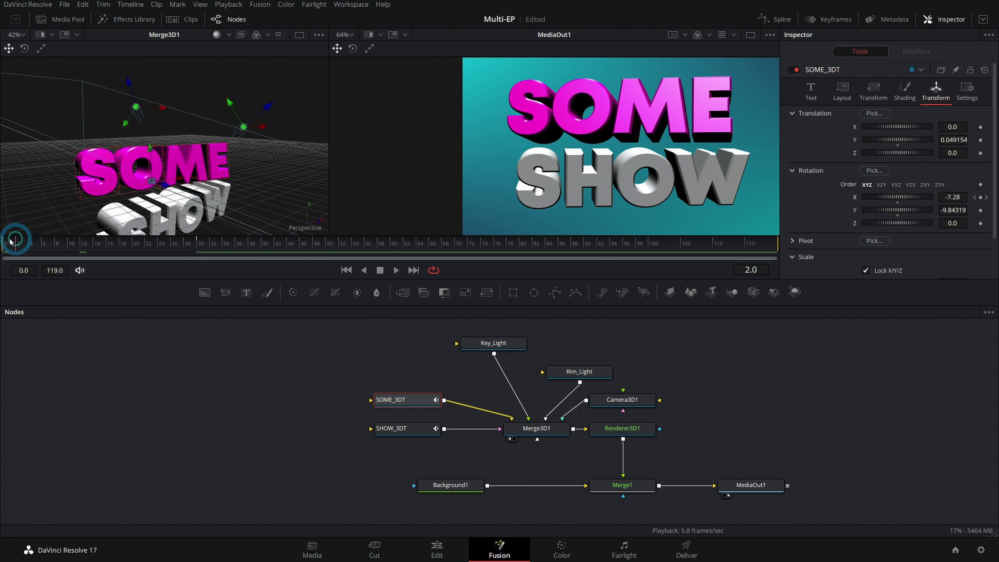
left_click_drag(11, 241, 4, 241)
key("space")
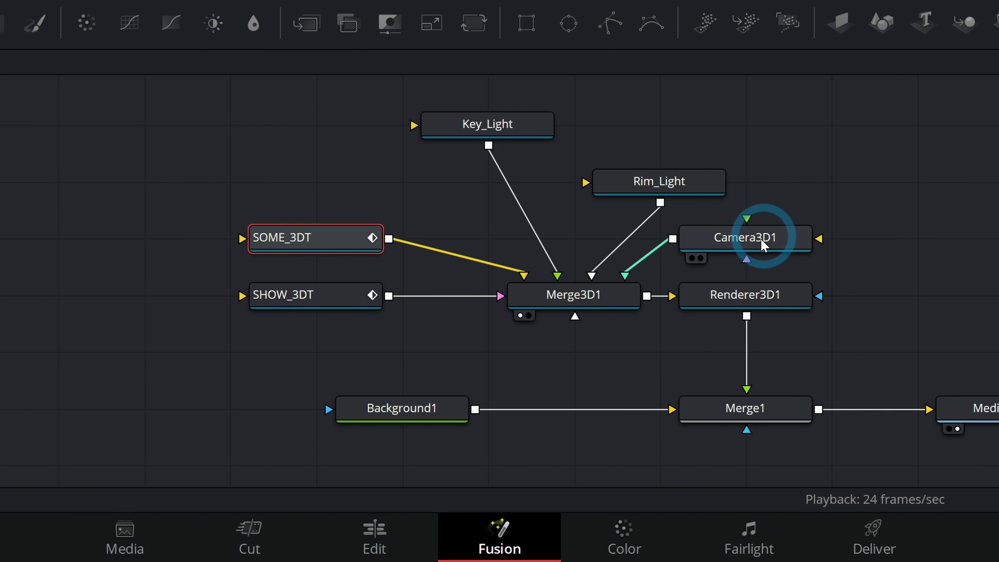
- Keyframe Camera3D1's Z translation at 6.76289 on frame 30 and set it to 9.23 on frame 0
left_click(651, 398)
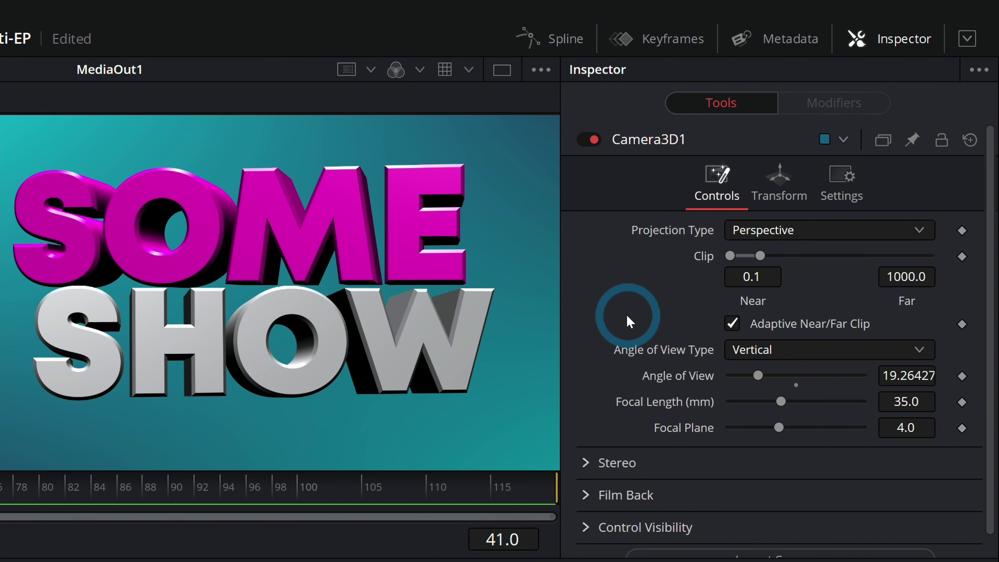
left_click(764, 188)
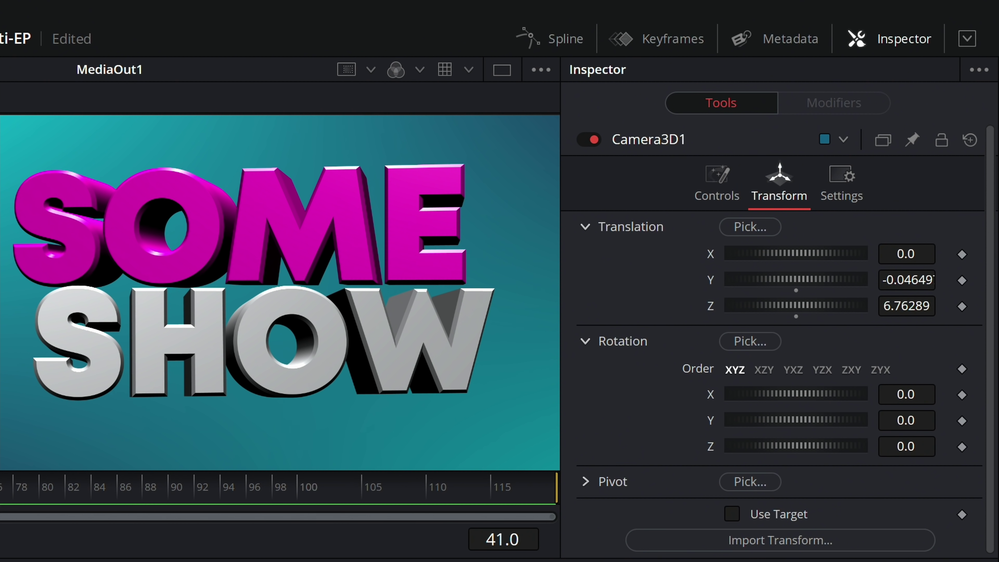
left_click(201, 245)
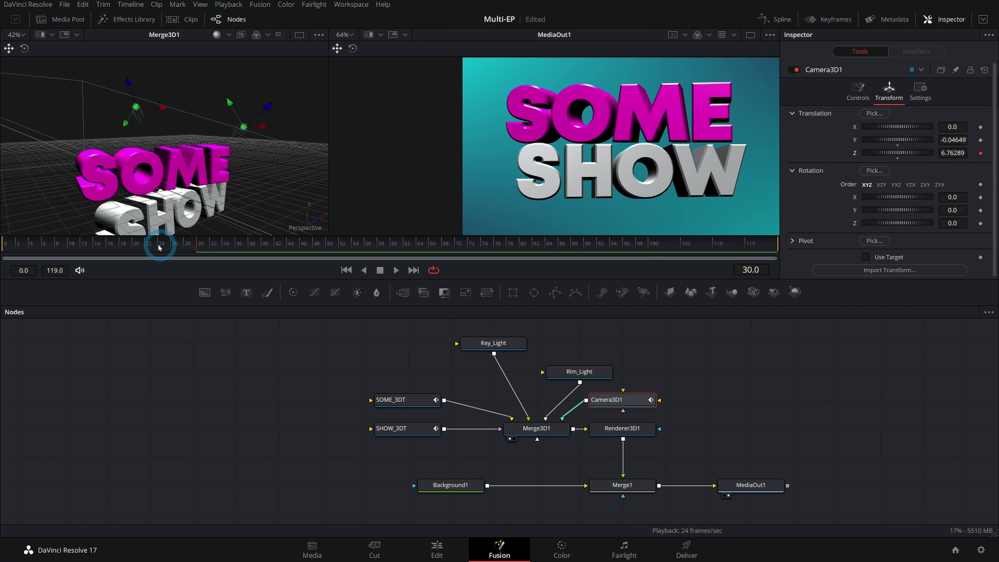
left_click_drag(149, 243, 1, 244)
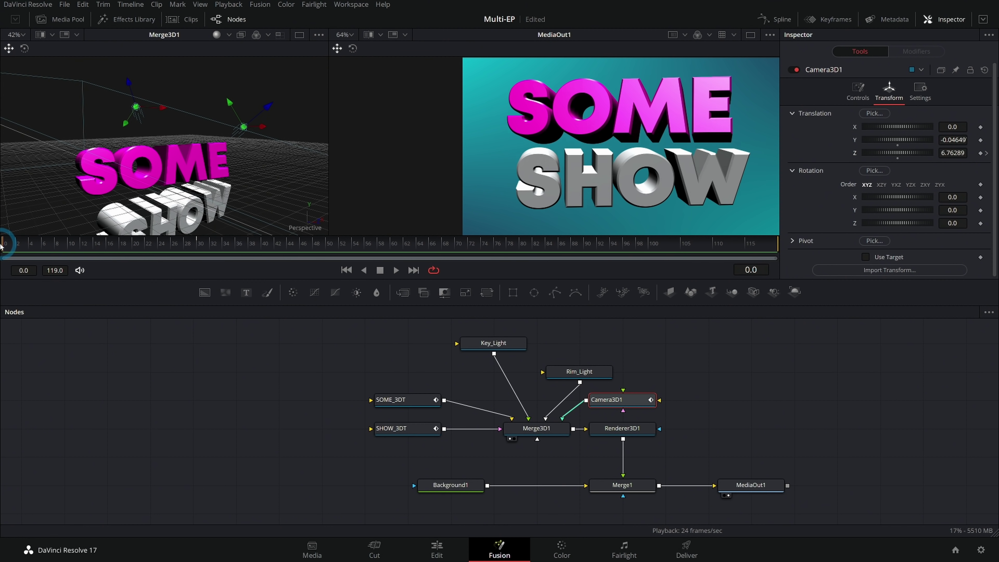
left_click_drag(895, 153, 903, 154)
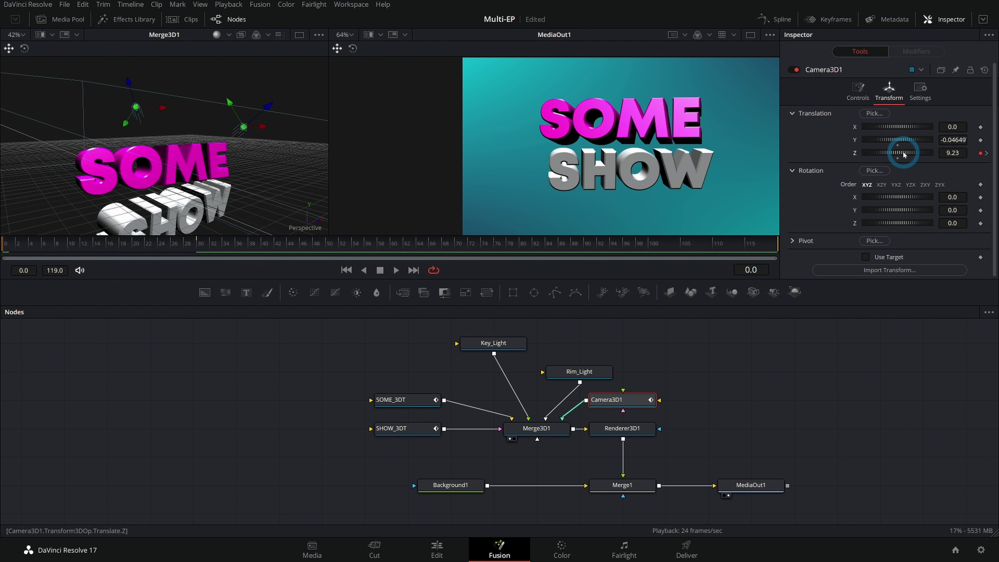
- Play the camera push-in from frame 0 several times to review how the move settles by frame 30
left_click(2, 246)
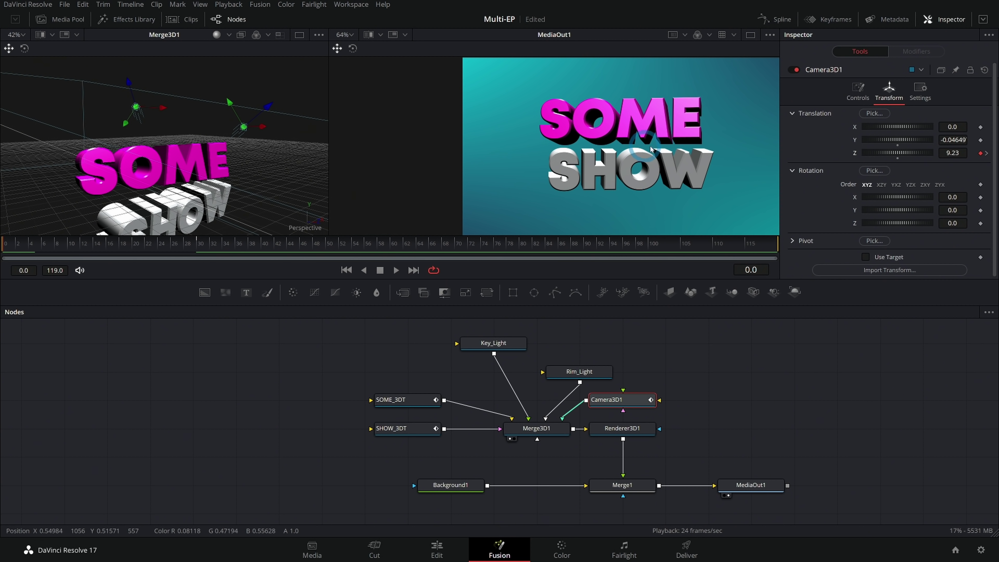
key("space")
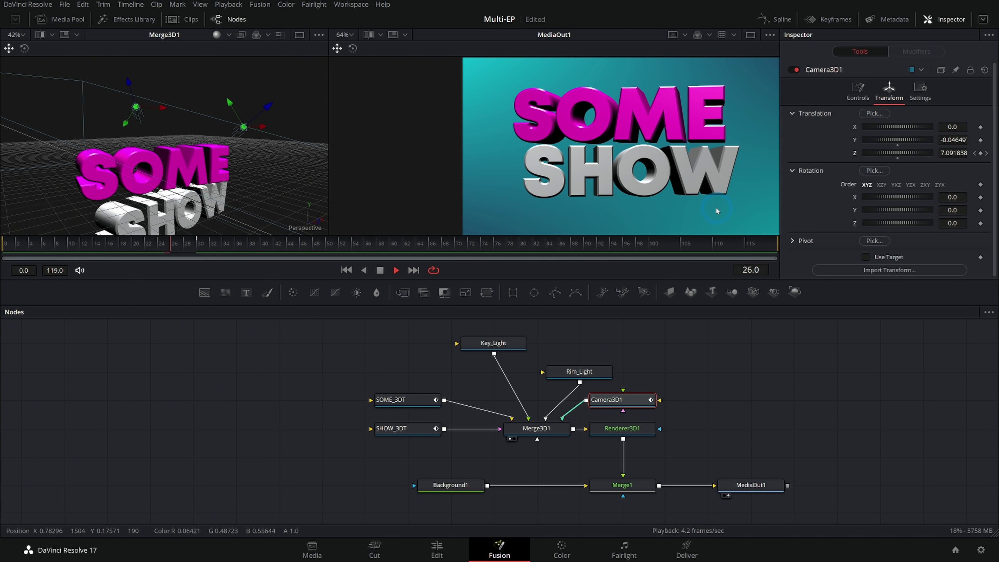
left_click(3, 246)
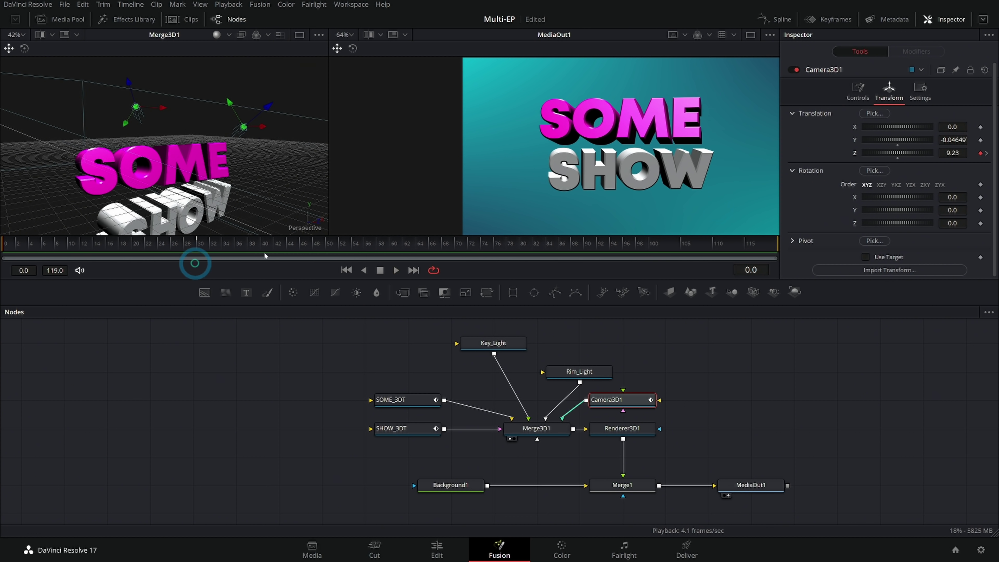
key("space")
left_click(677, 207)
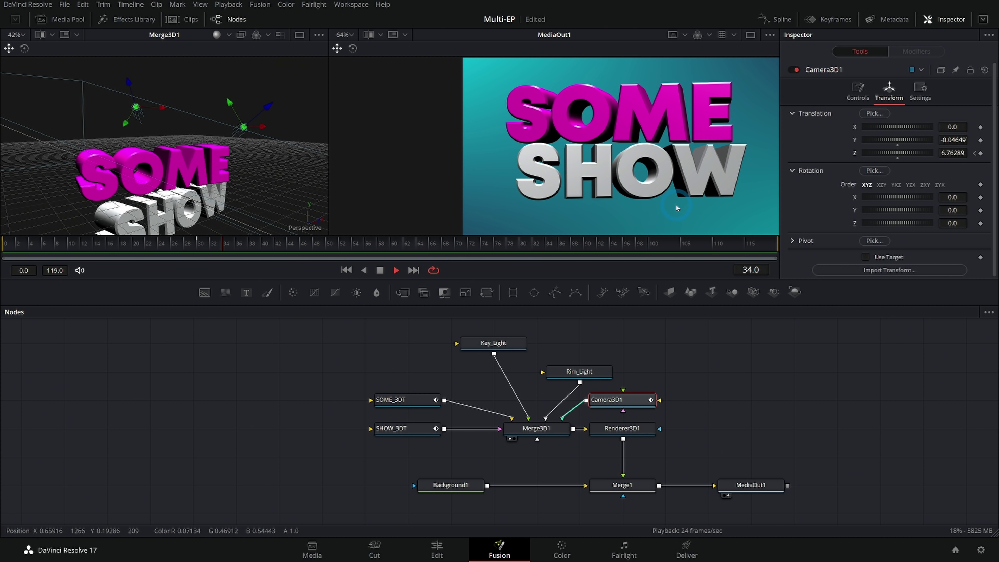
left_click(234, 252)
left_click_drag(155, 245, 2, 249)
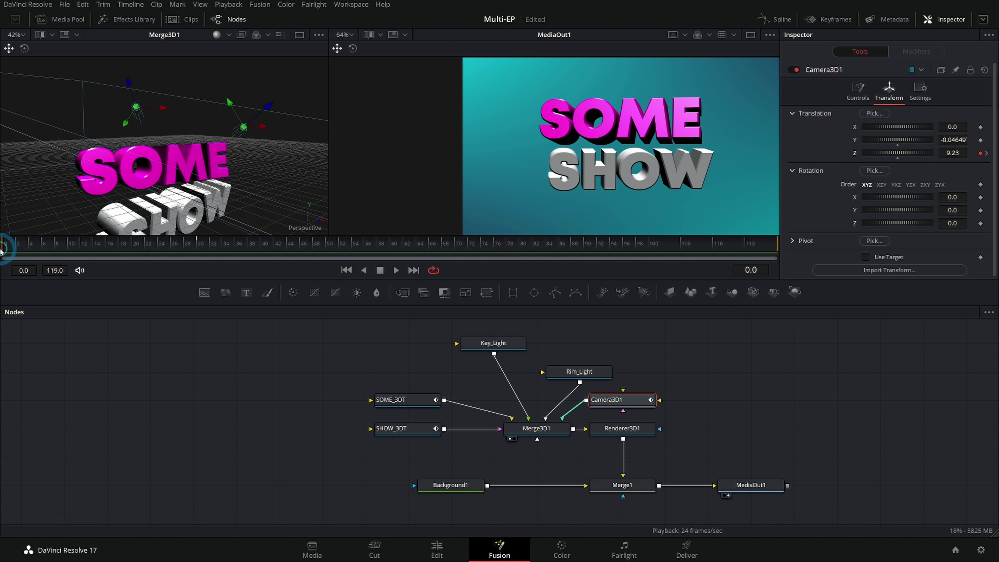
key("space")
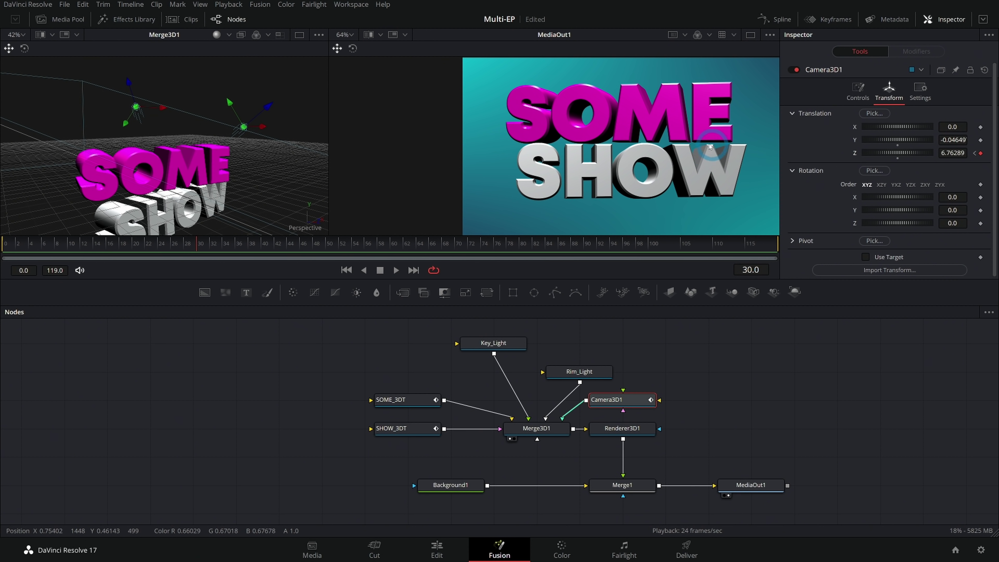
- Narrow Camera3D1's angle of view to 9.3 and pull its Z translation back to 11.69 on frame 30
left_click(827, 136)
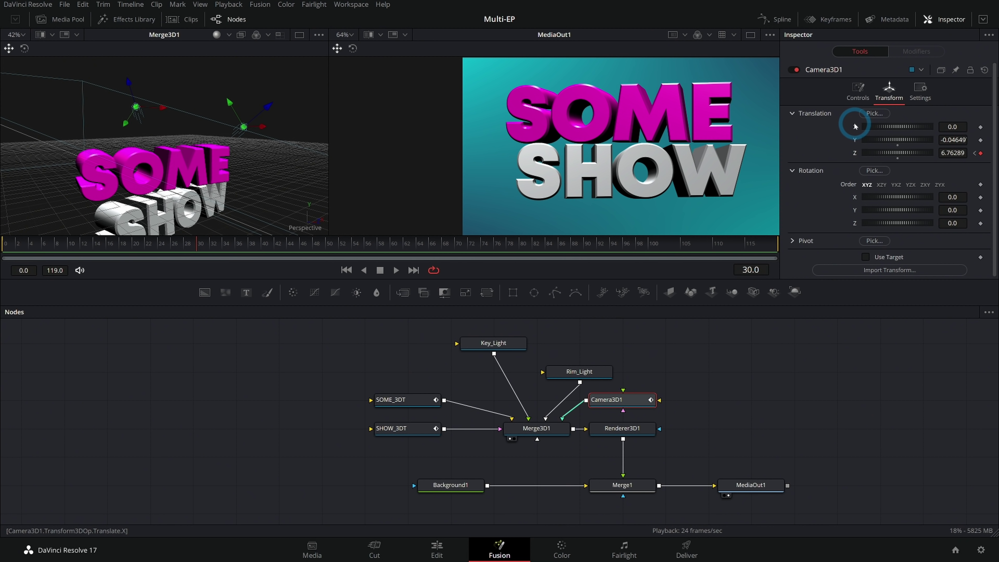
left_click(858, 95)
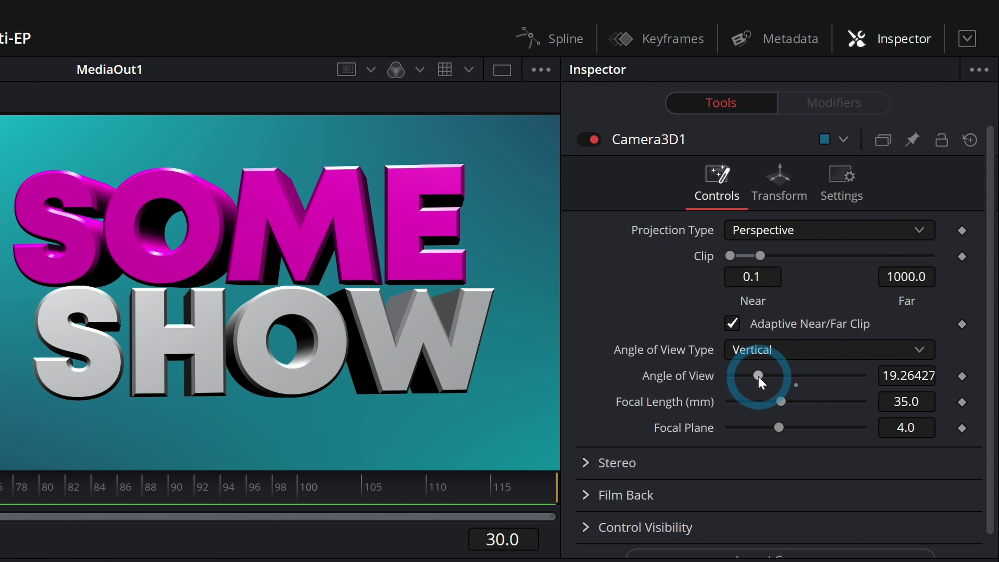
left_click_drag(760, 382, 743, 378)
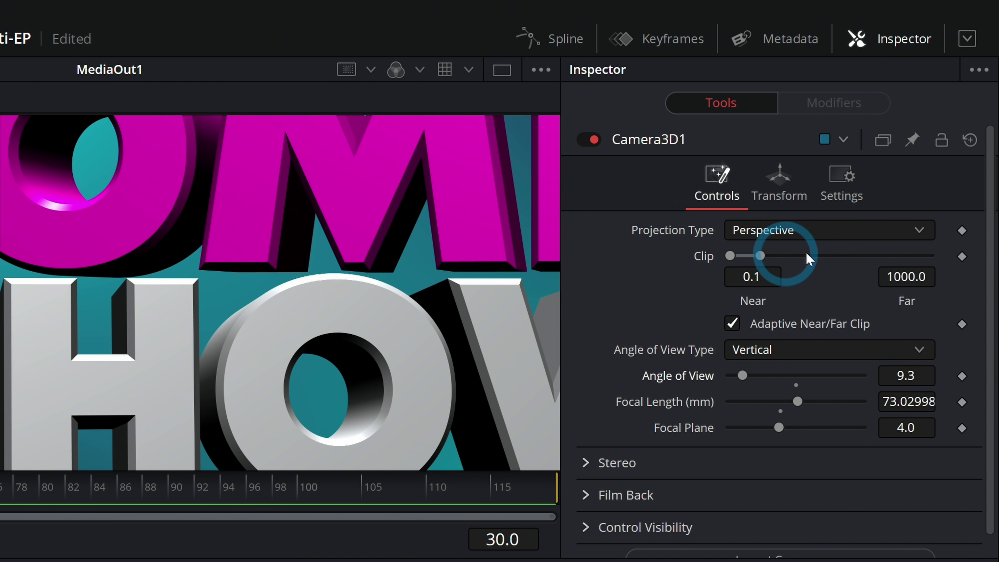
left_click(779, 181)
mouse_move(865, 306)
left_mouse_down()
mouse_move(876, 306)
mouse_move(857, 315)
left_mouse_up()
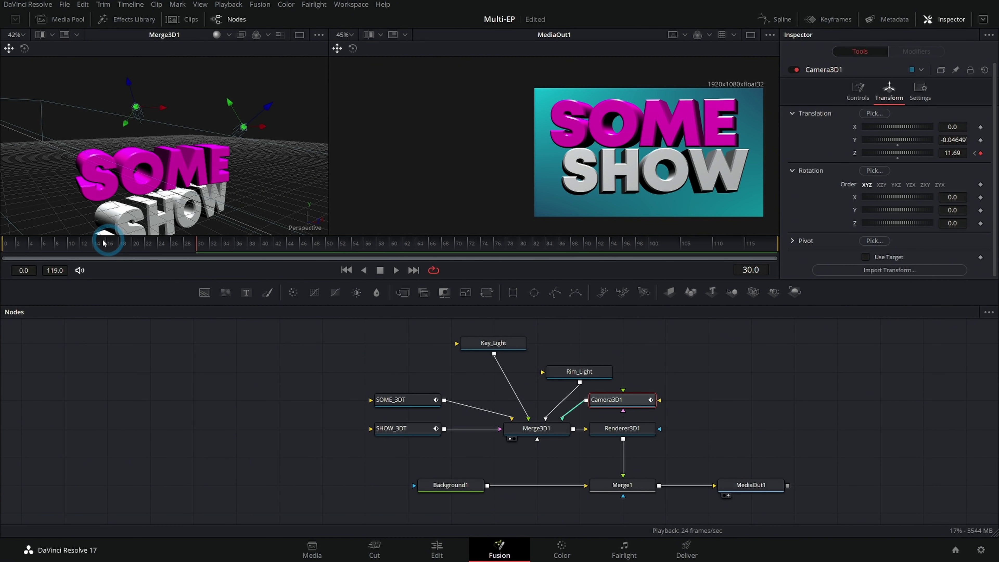
- Set Camera3D1's Z translation to 27.2 on frame 0 and play the longer push-in
left_click_drag(105, 241, 2, 243)
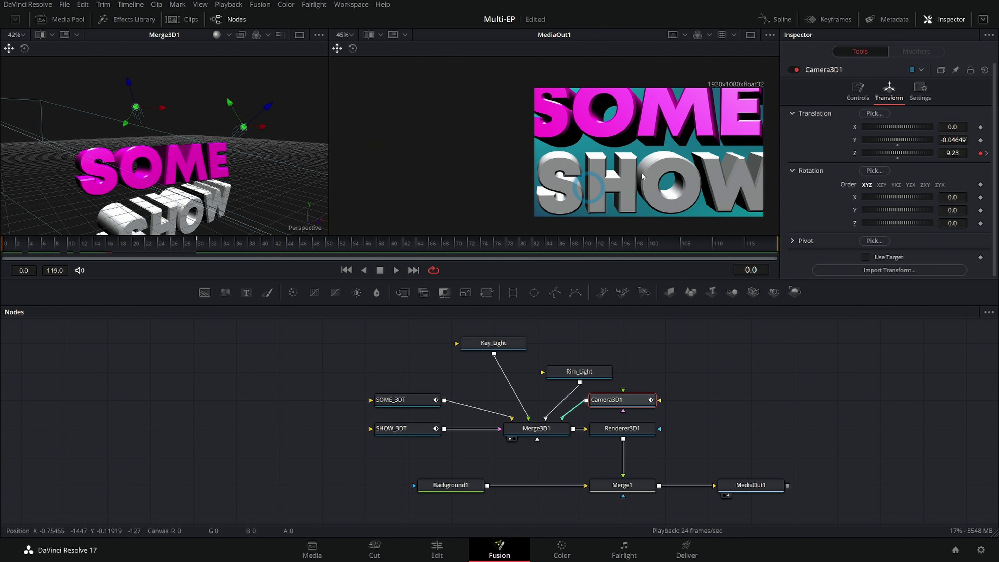
left_click_drag(900, 153, 964, 154)
key("space")
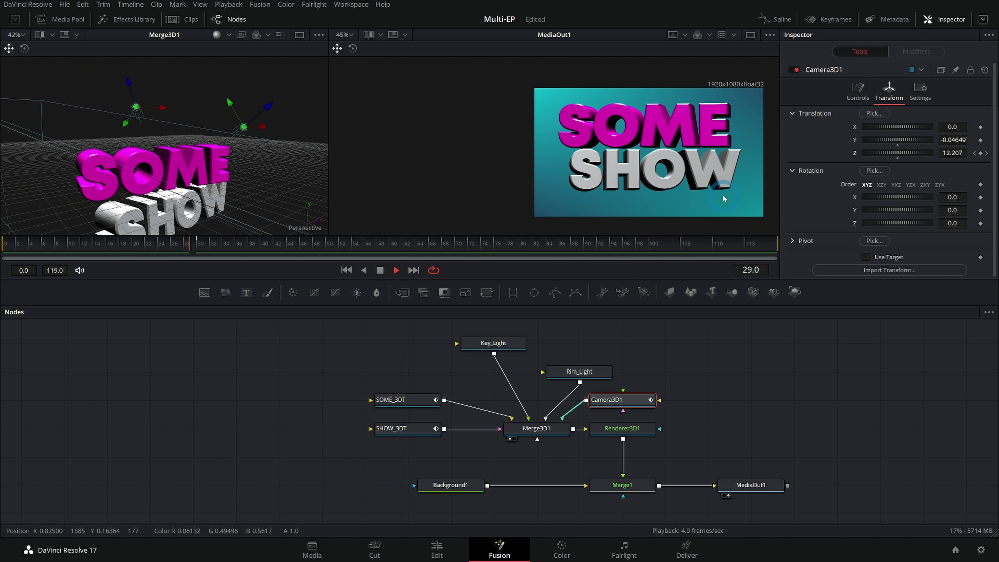
- Add a Z translation keyframe of 11.35 to Camera3D1 on frame 20
left_click_drag(199, 245, 137, 245)
left_click(896, 185)
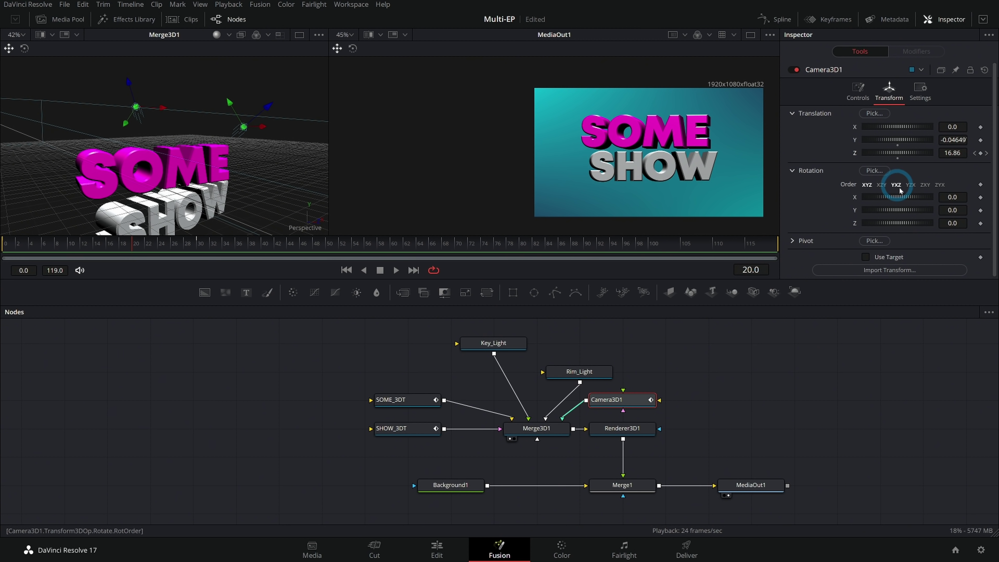
left_click_drag(905, 168, 861, 192)
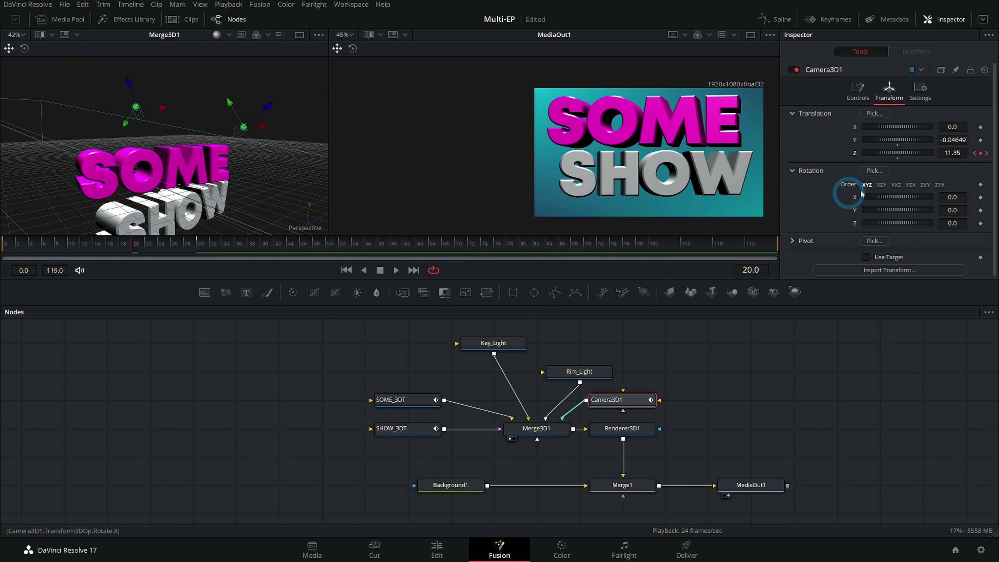
- Set Camera3D1's Z translation to 14.3 on frame 30, raise its Y to 0.019502 and play the overshoot move
left_click(987, 156)
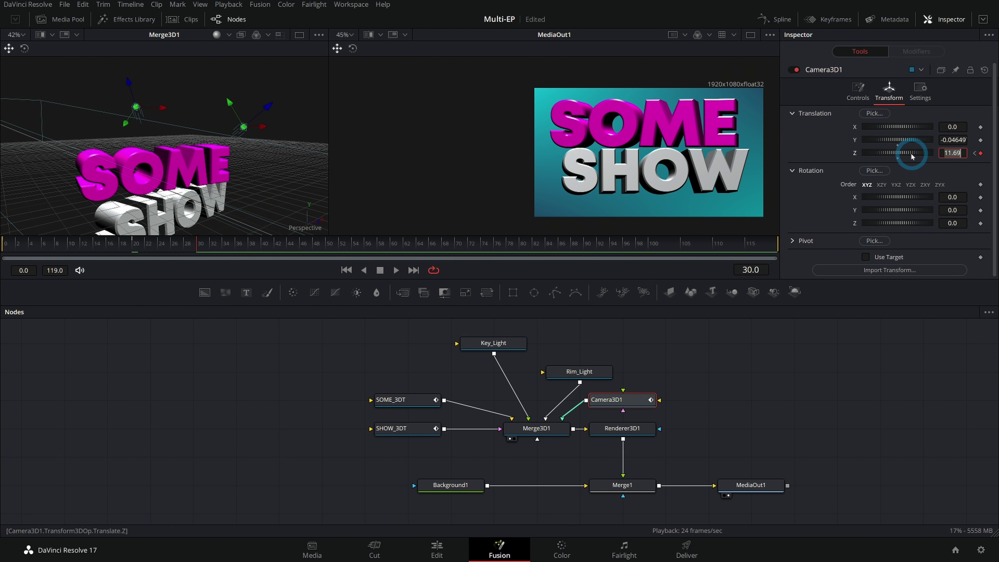
left_click_drag(911, 156, 917, 156)
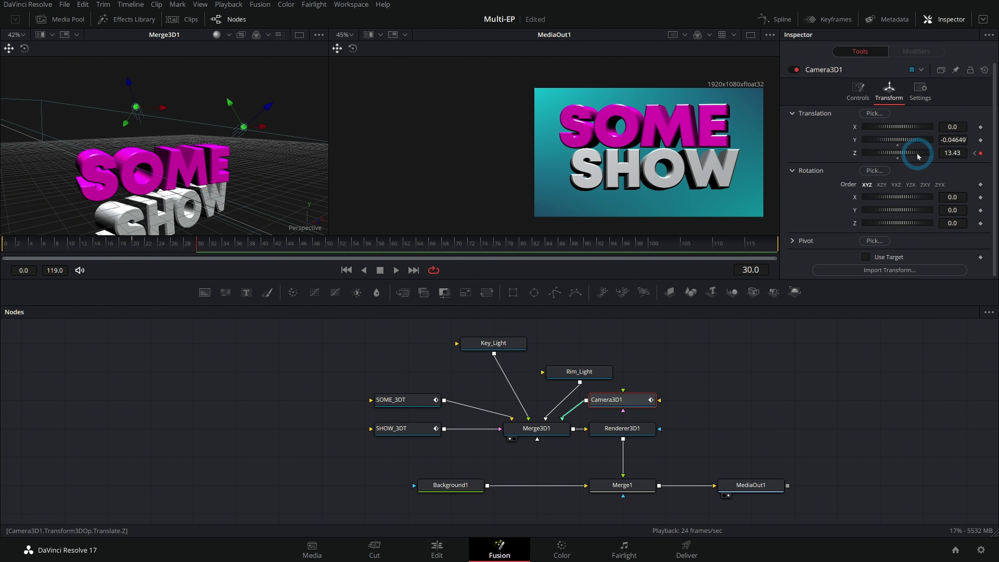
key("space")
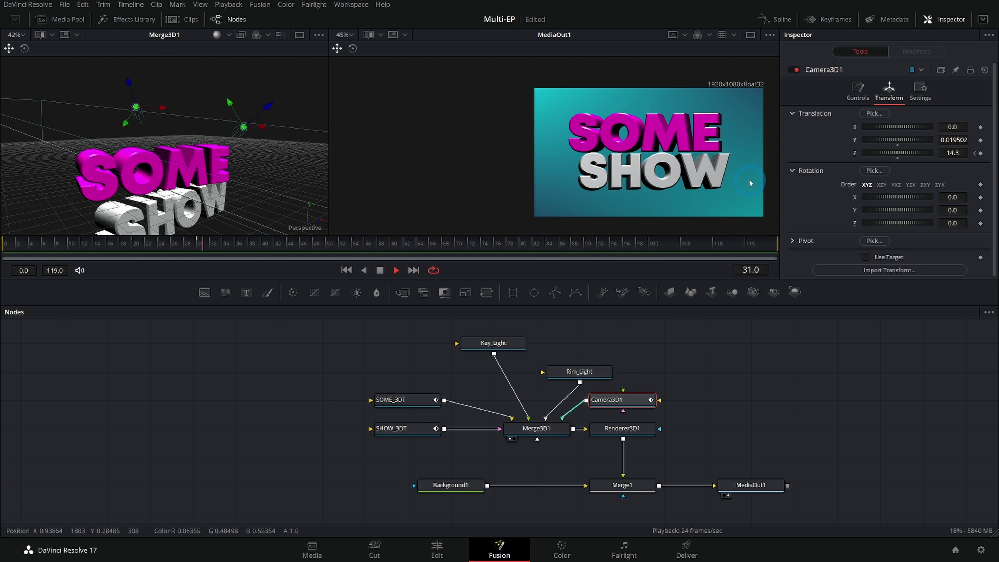
key("space")
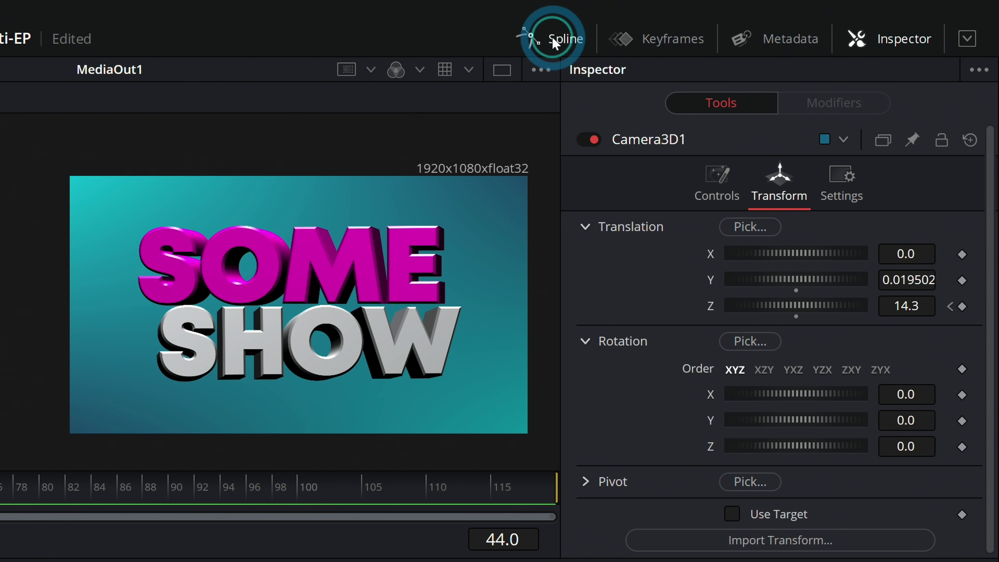
- Show the text X Rotation and camera Z Offset curves in the Spline editor and smooth all their keyframes
left_click(565, 38)
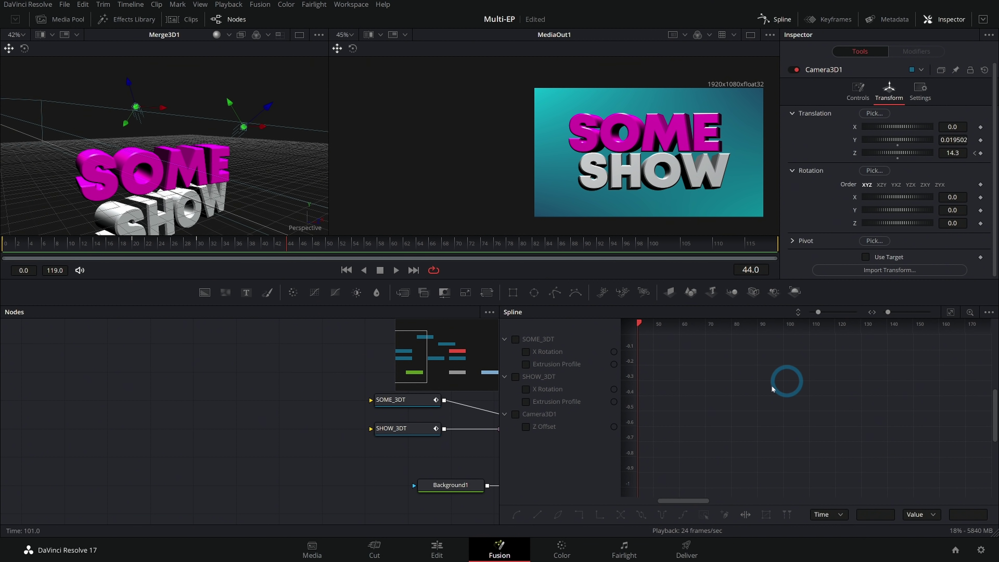
left_click_drag(343, 447, 130, 441)
left_click(517, 415)
left_click(517, 378)
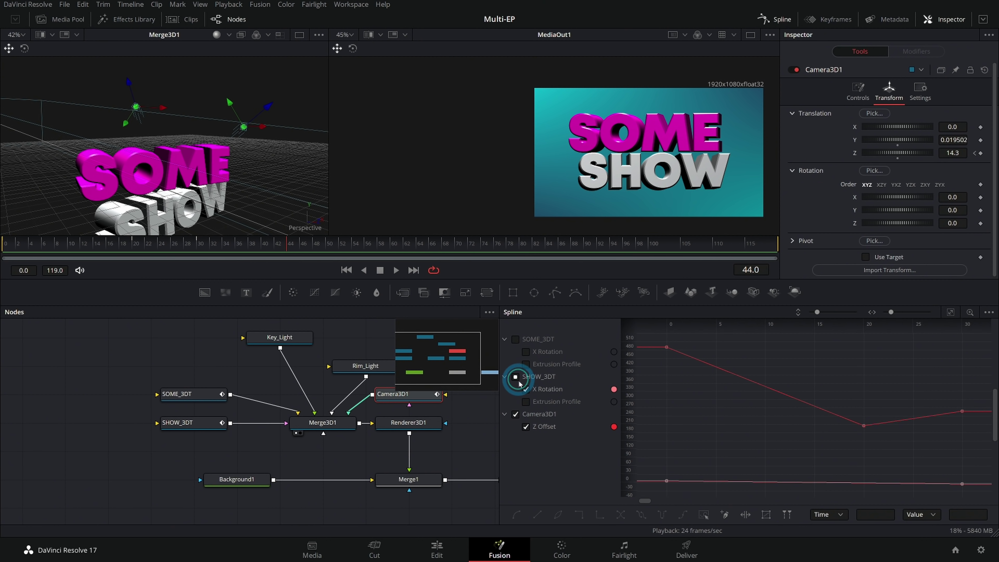
left_click(519, 341)
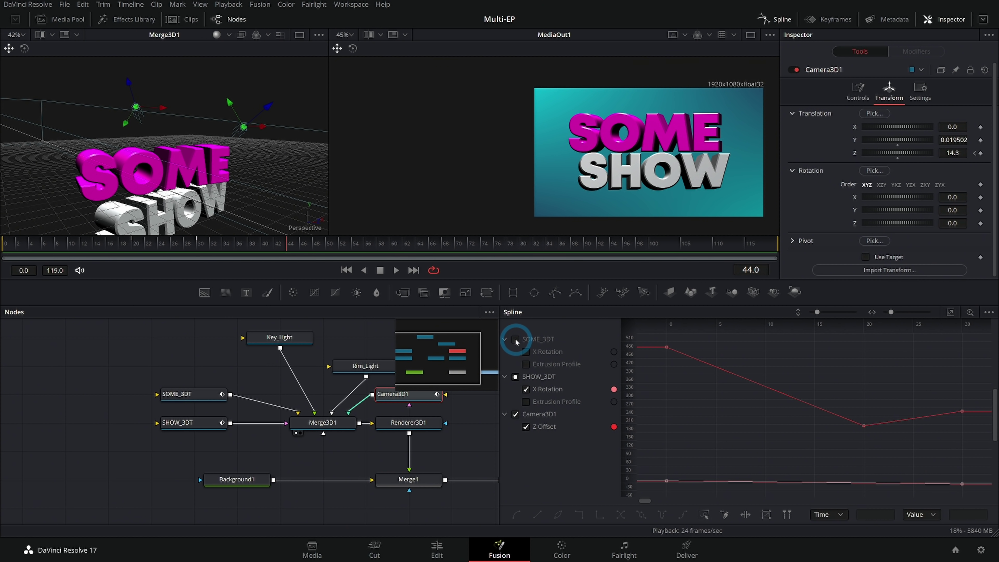
left_click_drag(646, 338, 976, 496)
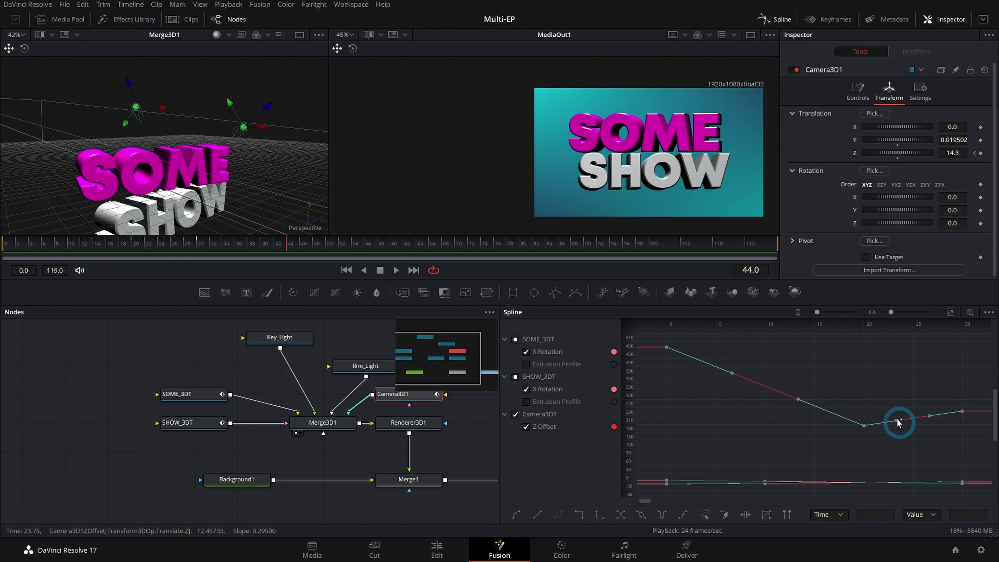
key("s")
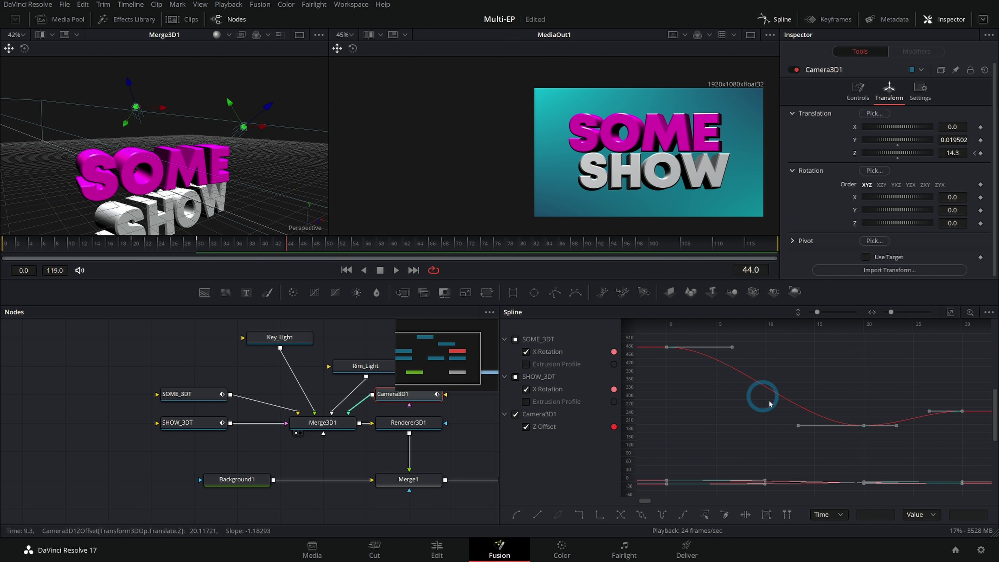
- Play the smoothed title and camera animation from the start and return to frame 0
left_click_drag(89, 247, 2, 260)
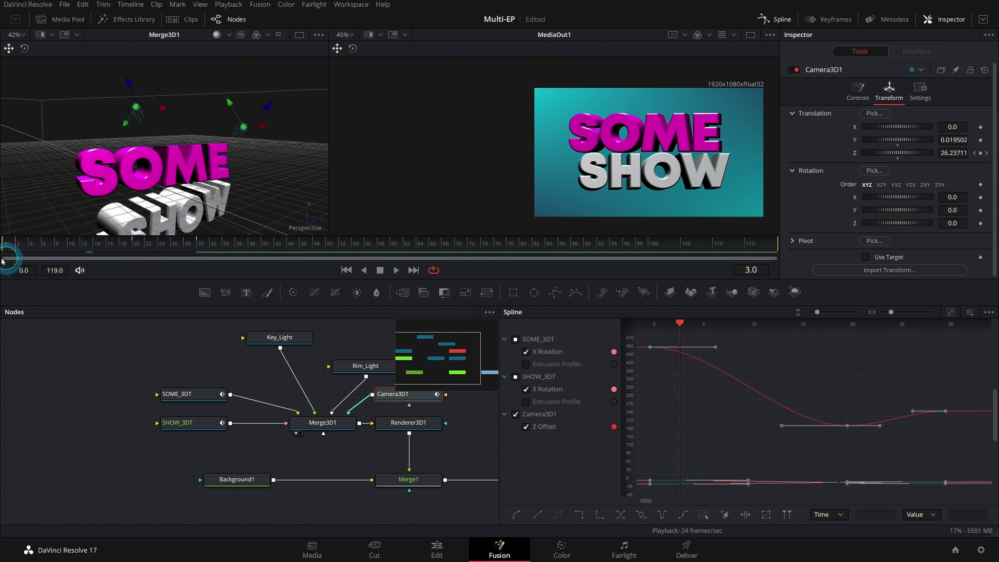
key("space")
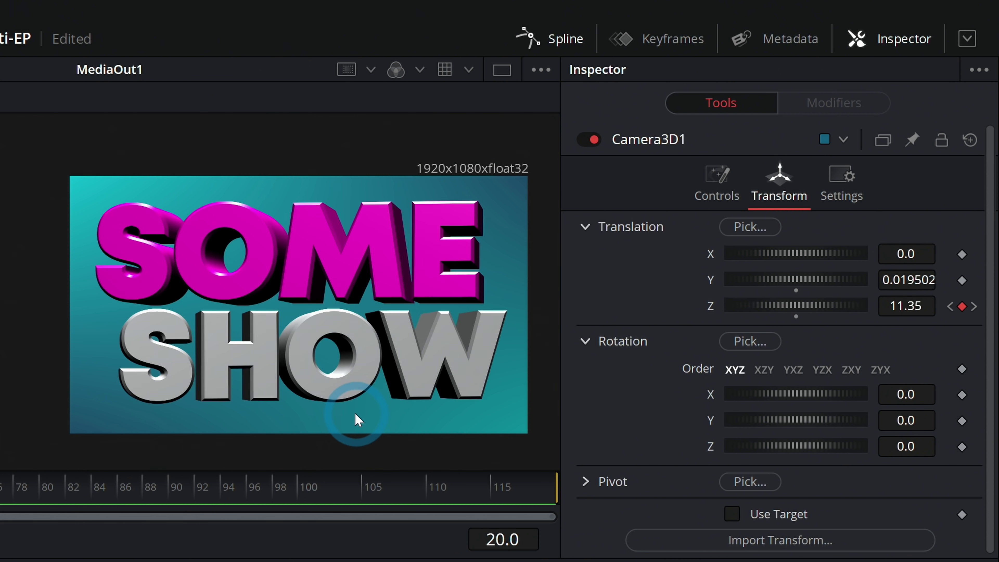
key("space")
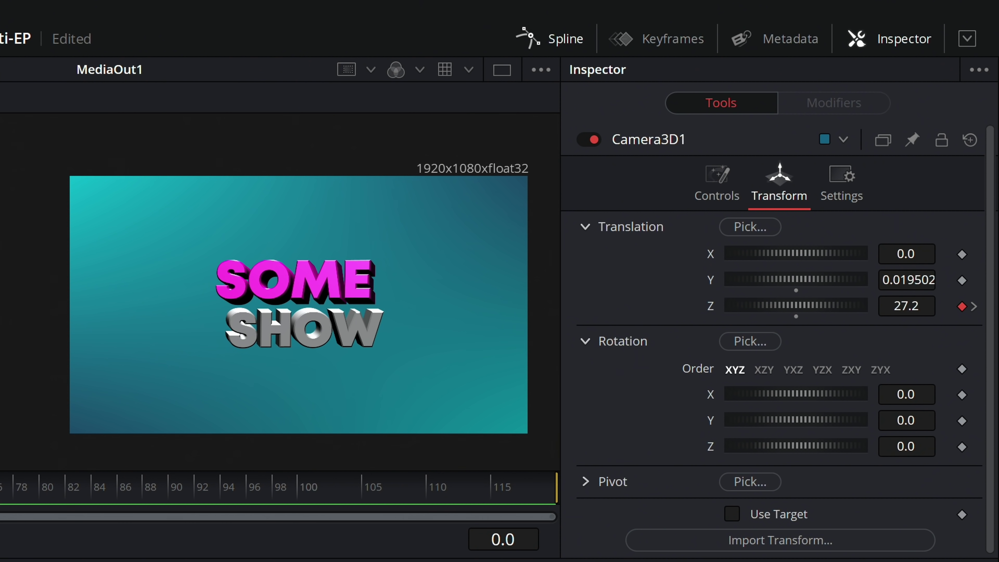
- Keyframe Camera3D1's Z rotation at 0.0 on frame 0 and -5.2 on frame 30, and play the roll
left_click(961, 446)
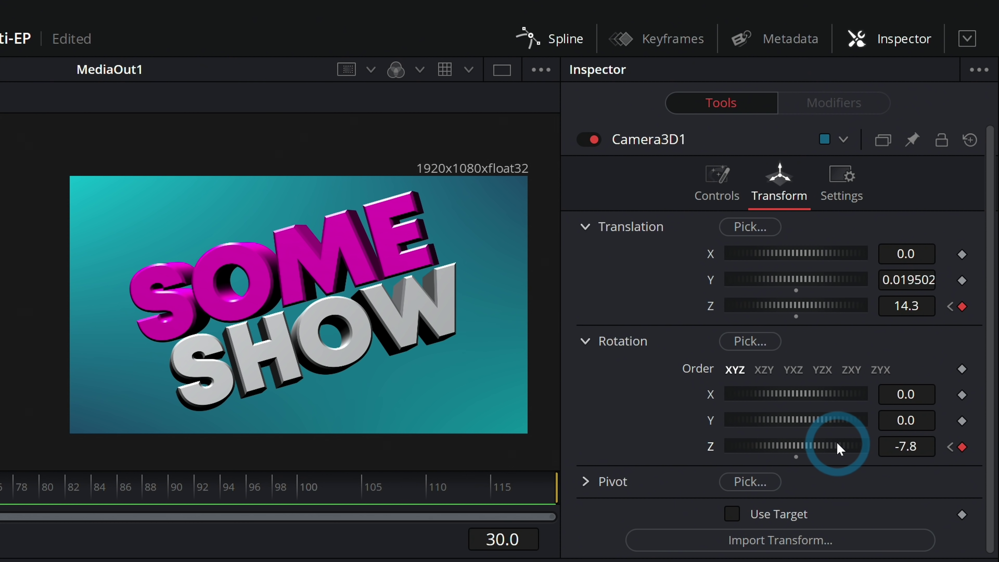
left_click_drag(836, 449, 839, 448)
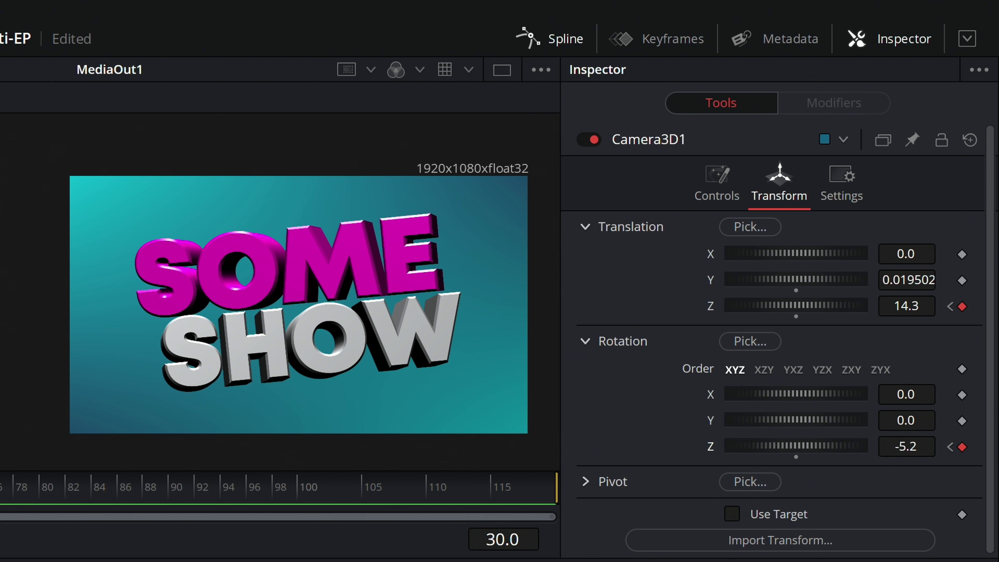
key("Home")
key("space")
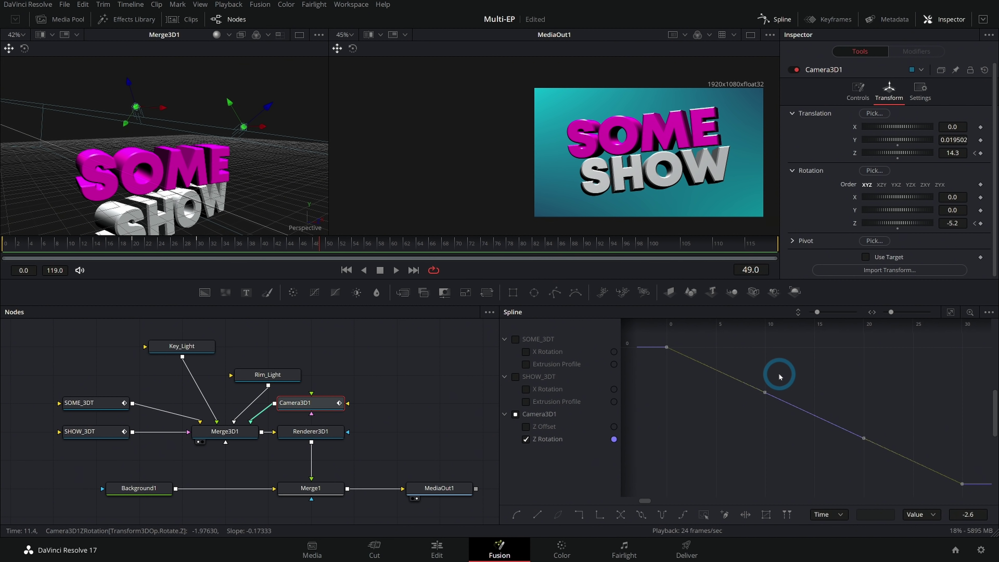
- Smooth the keyframes of Camera3D1's Z Rotation curve and play the animation from the start
key("shift+s")
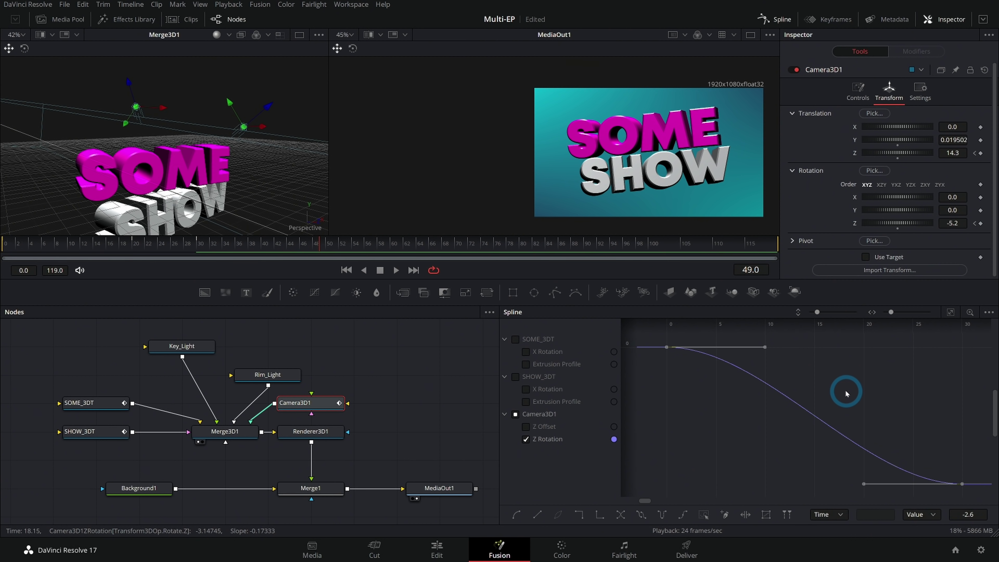
key("Home")
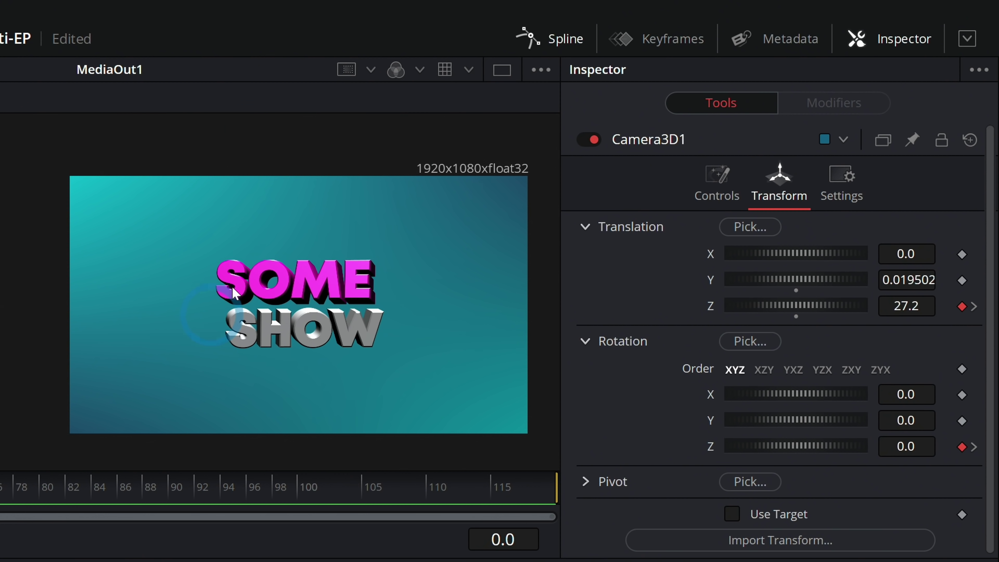
key("space")
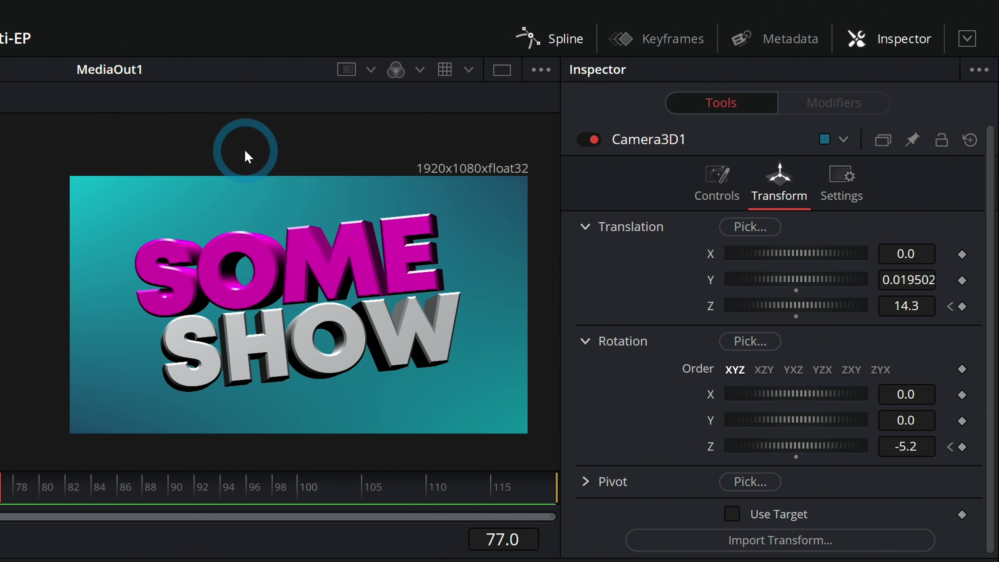
left_click_drag(335, 160, 208, 187)
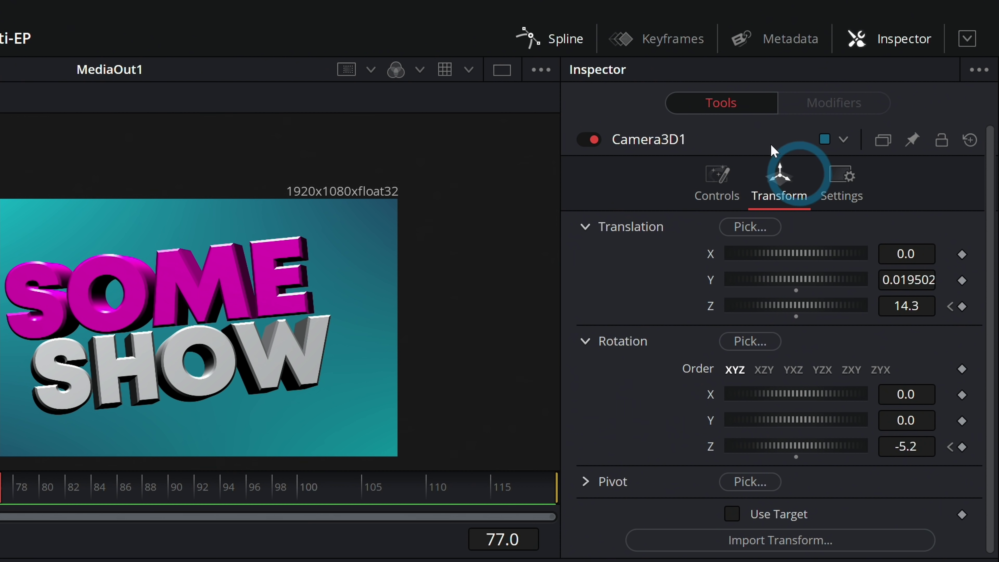
left_click_drag(421, 391, 413, 414)
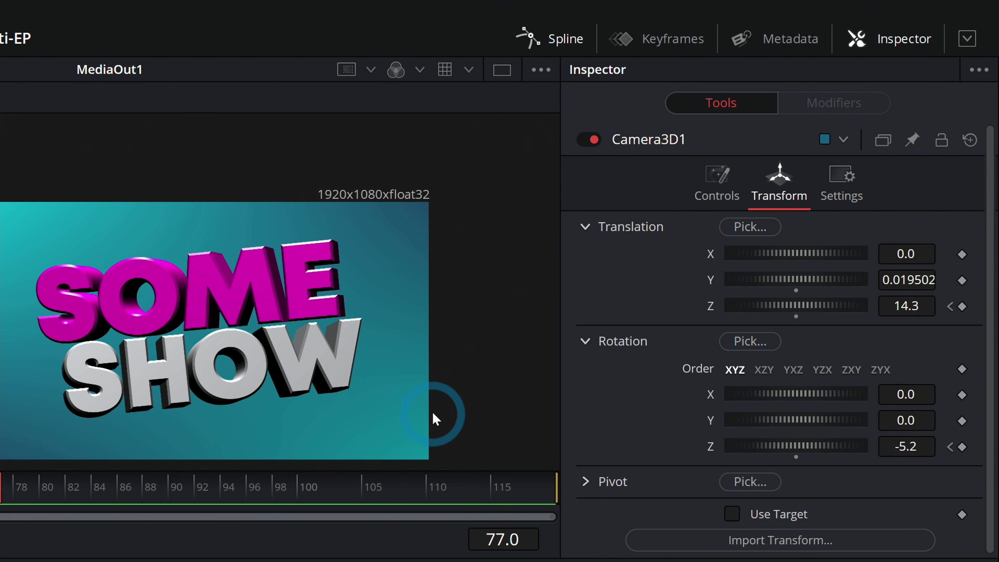